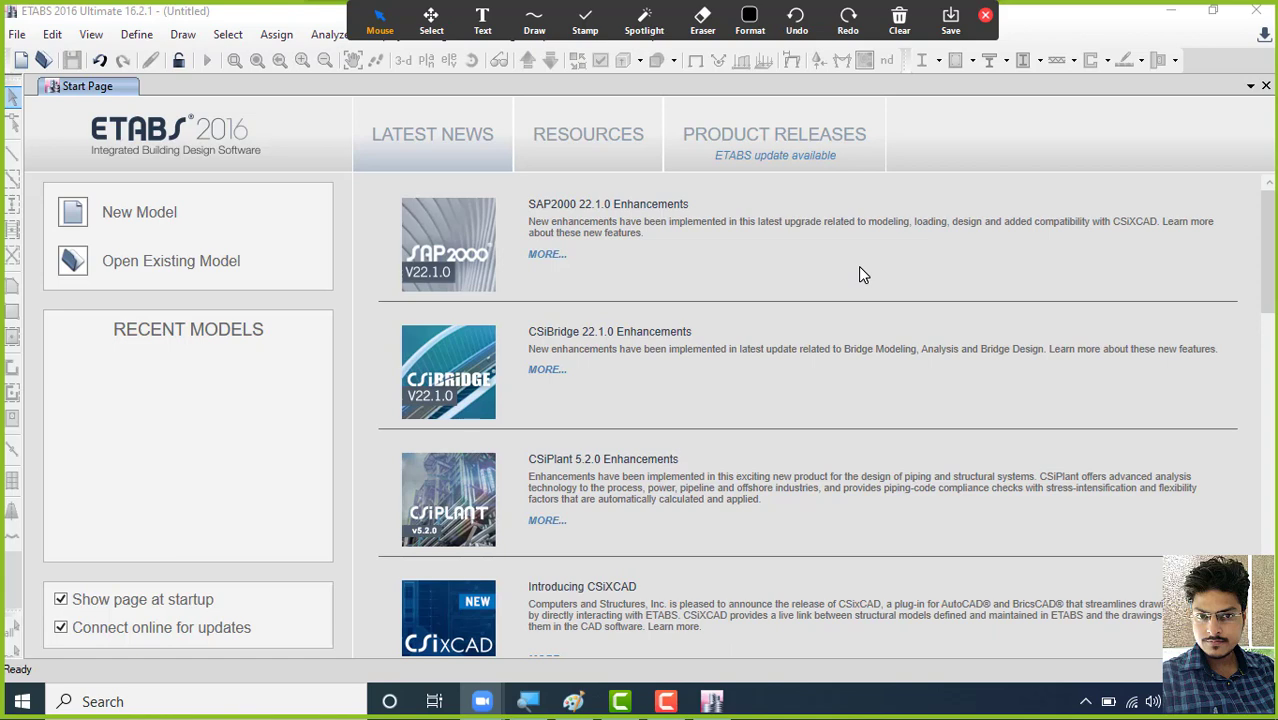
- Create a new grid-only model with built-in Metric SI, Indian, IS 800:2007 and IS 456:2000 settings, keeping the default grid and story dimensions
left_click(80, 218)
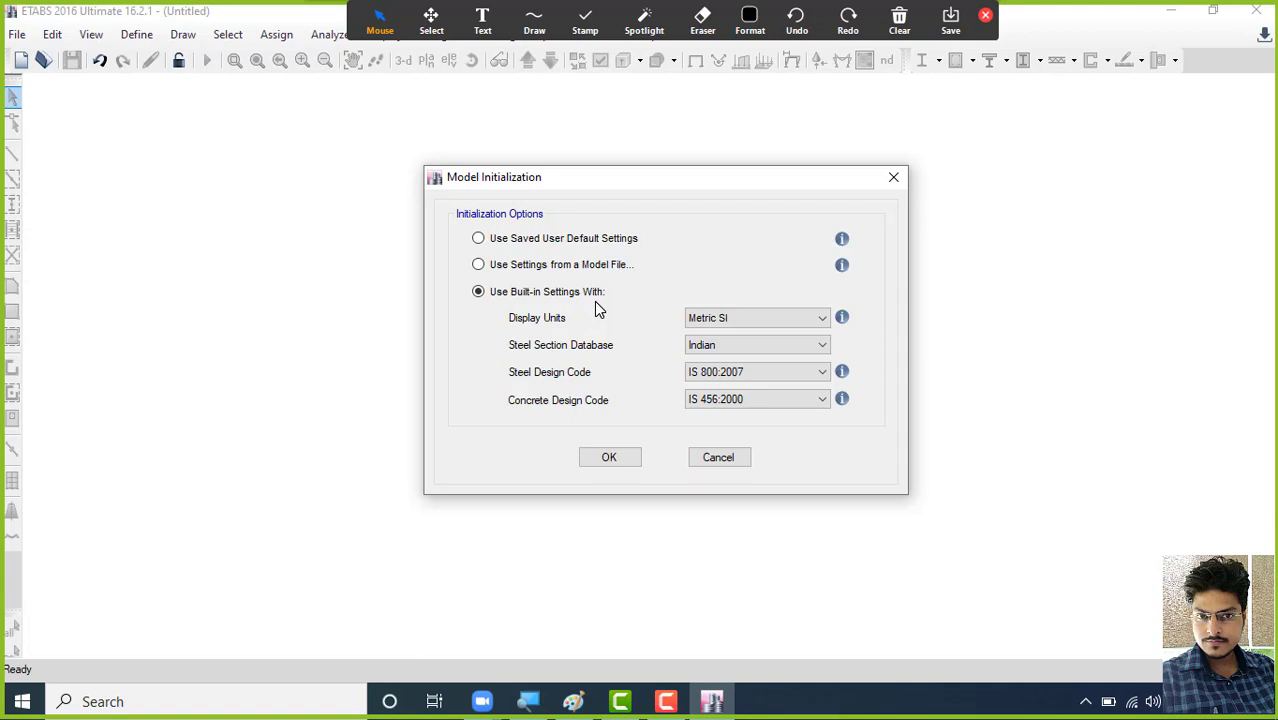
left_click(596, 310)
left_click(597, 310)
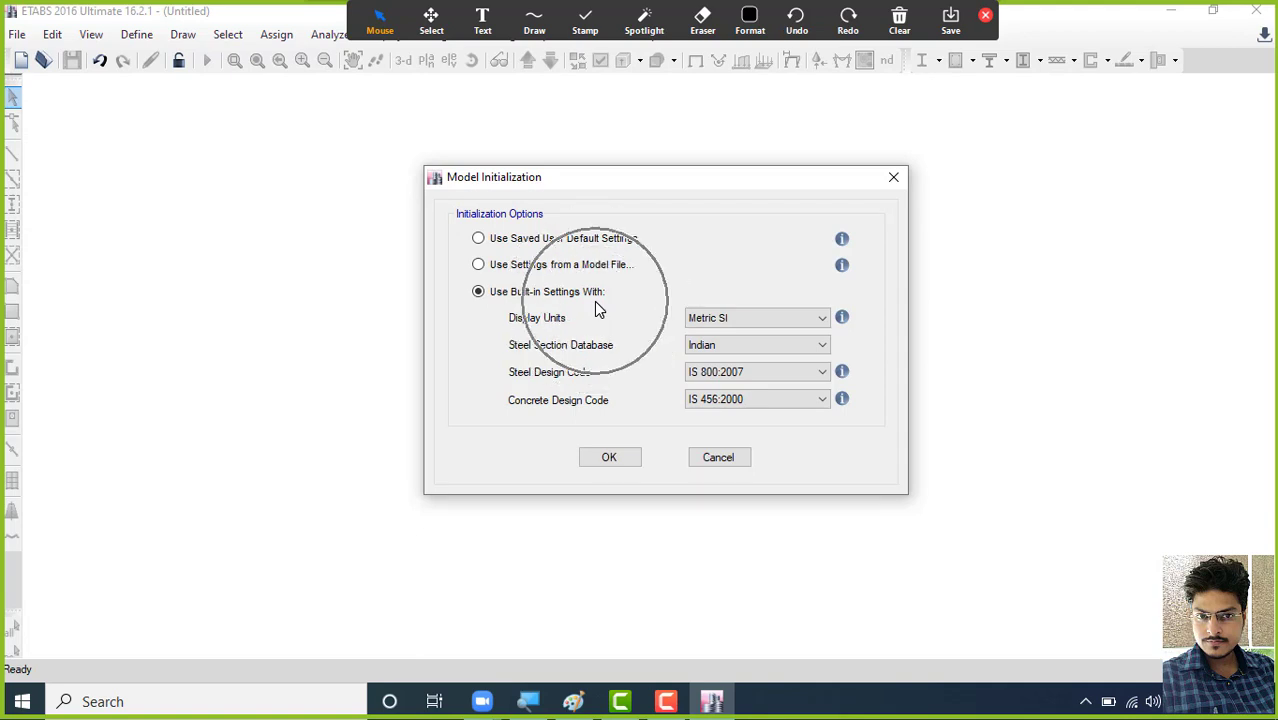
left_click(596, 310)
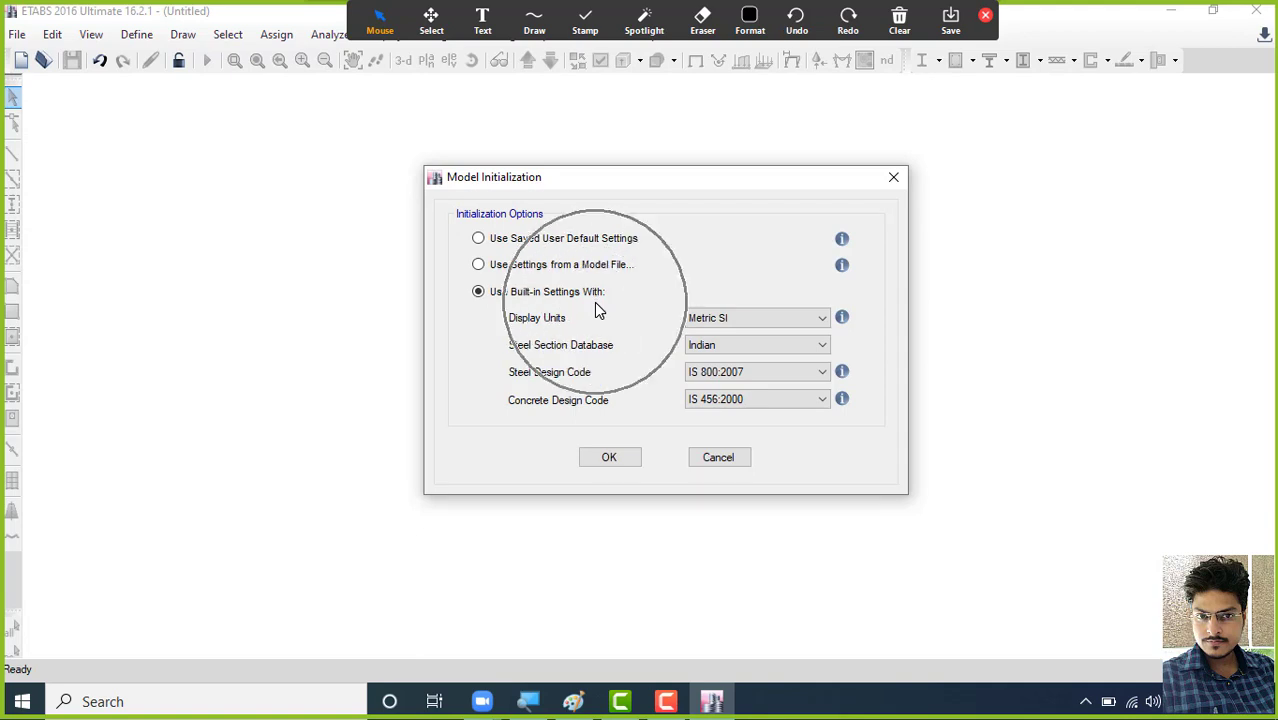
left_click(596, 310)
left_click(594, 308)
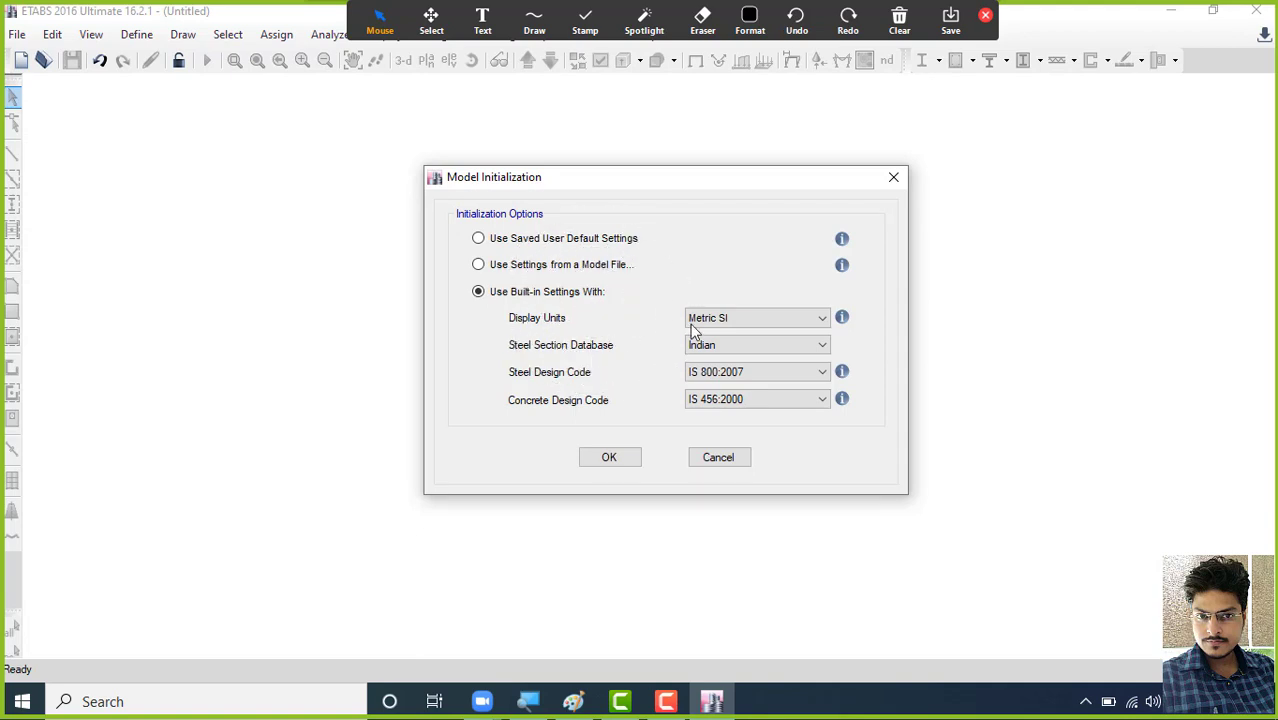
left_click(628, 462)
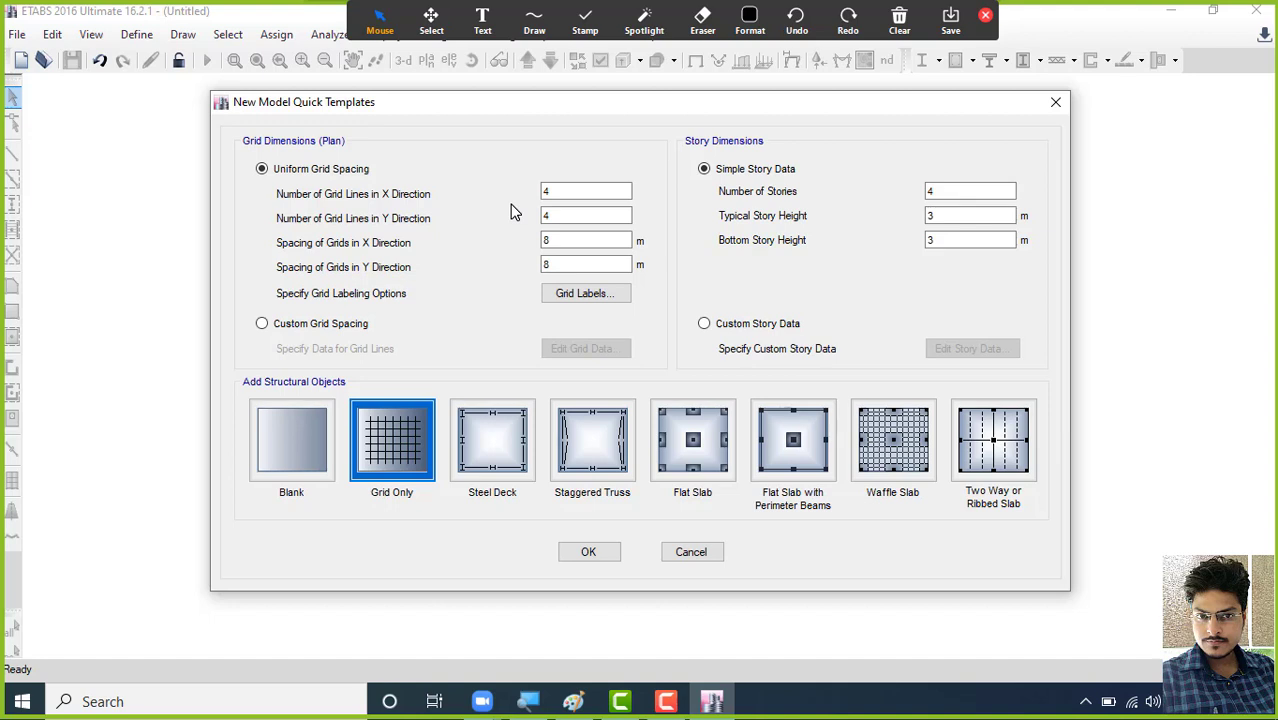
left_click(571, 546)
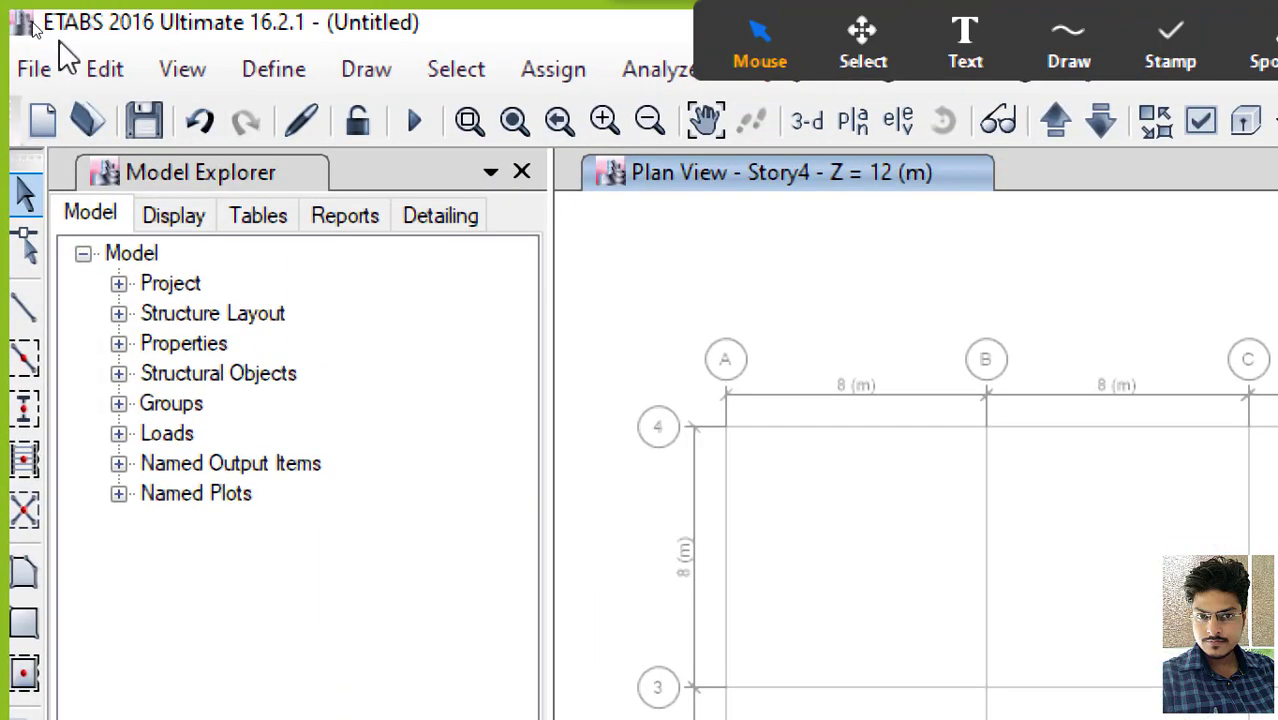
- Open the model's story and grid system data for editing
left_click(108, 80)
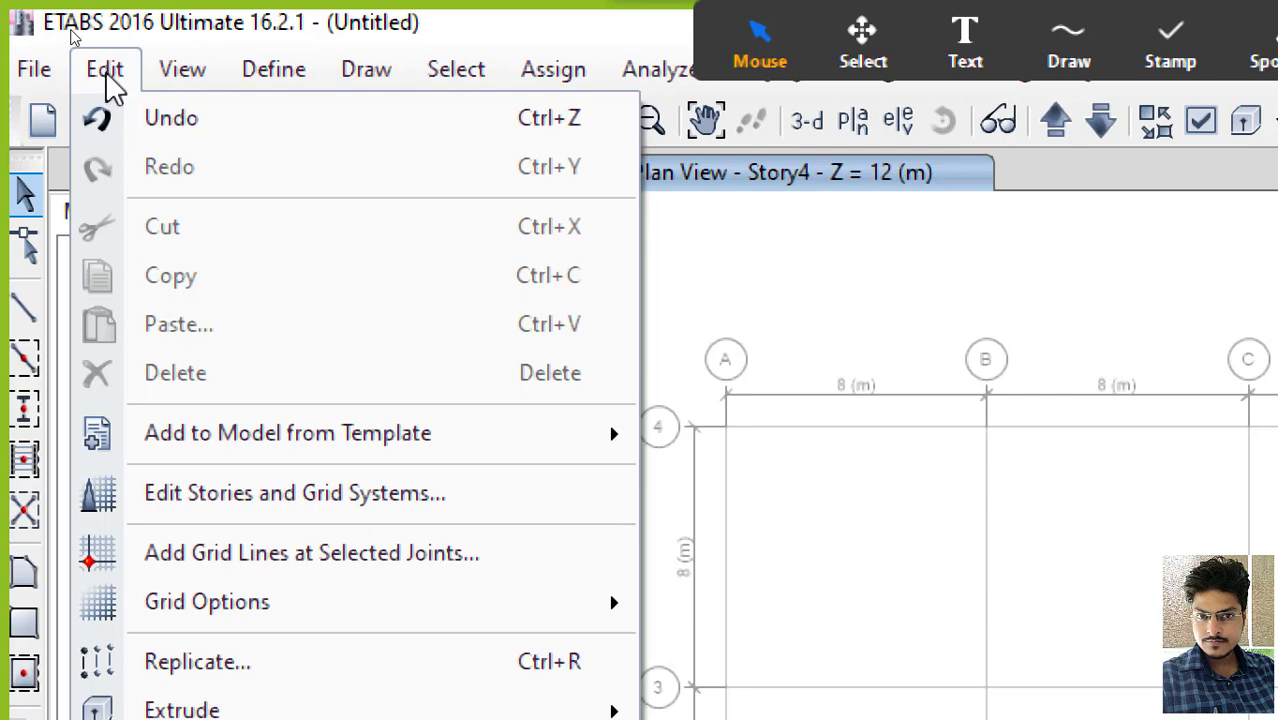
left_click(108, 84)
left_click(105, 70)
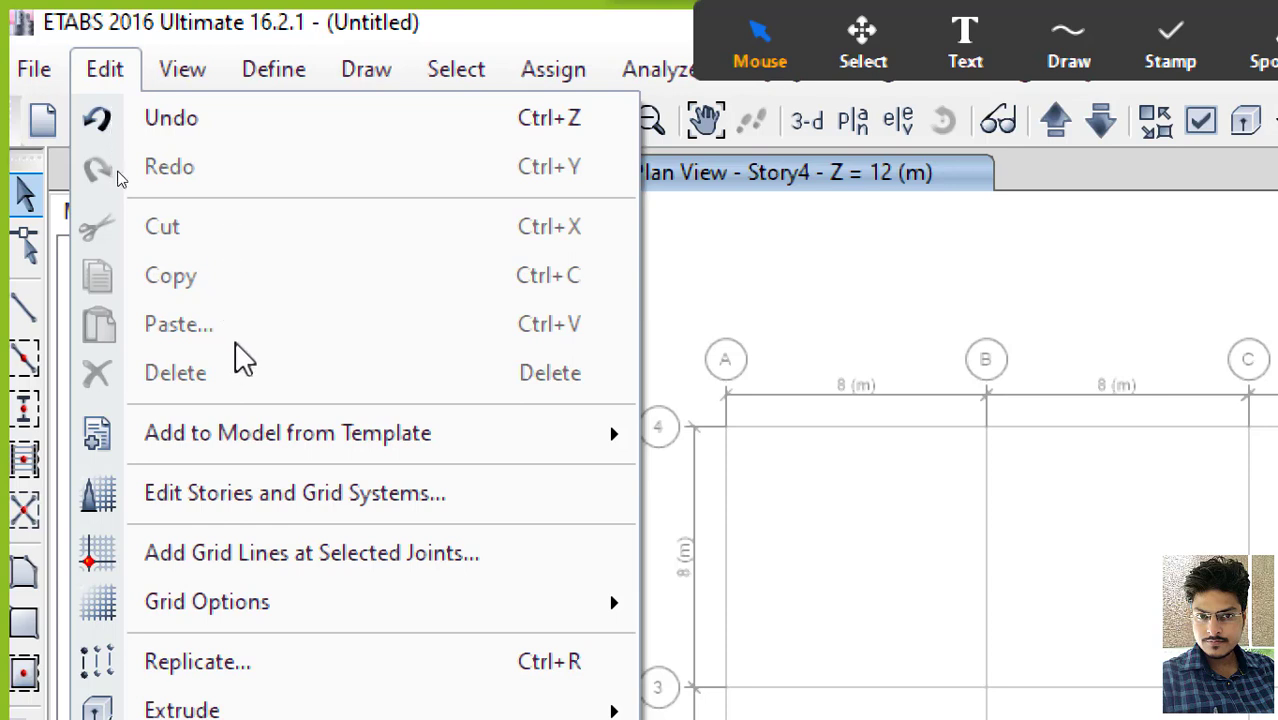
left_click(436, 505)
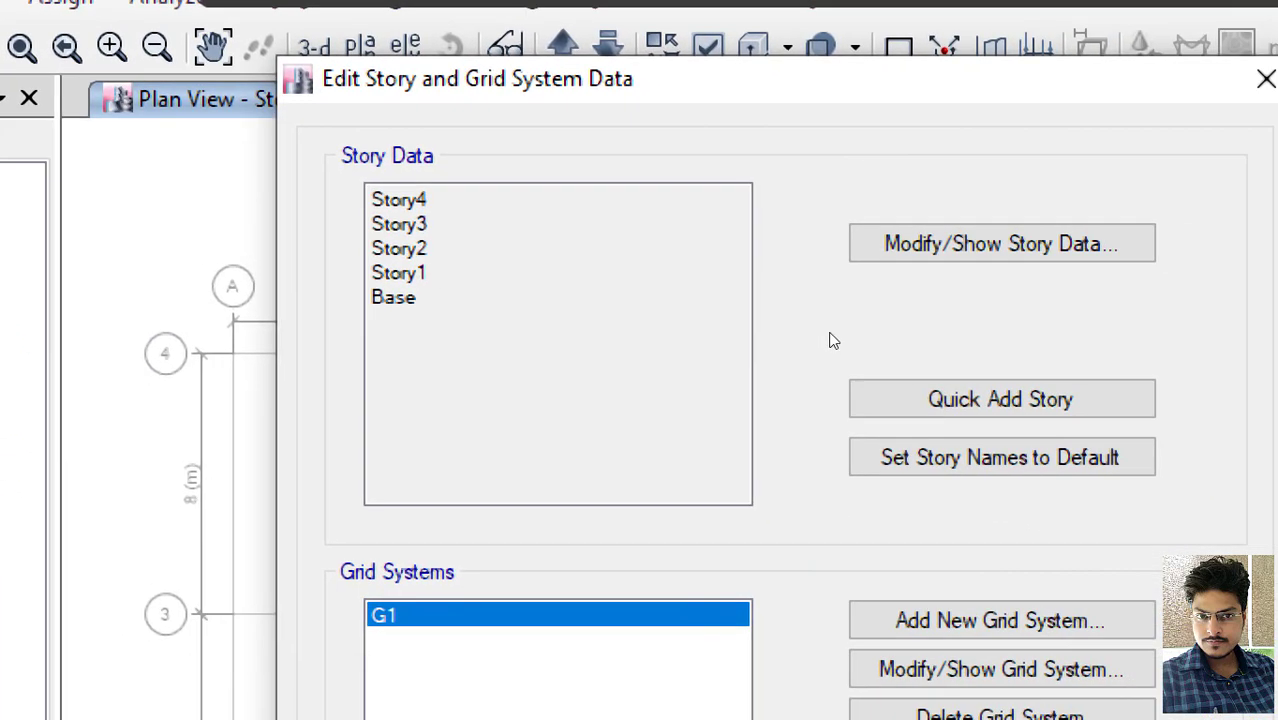
- Outline the Story Data and Grid Systems sections with black annotation rectangles
left_click(765, 12)
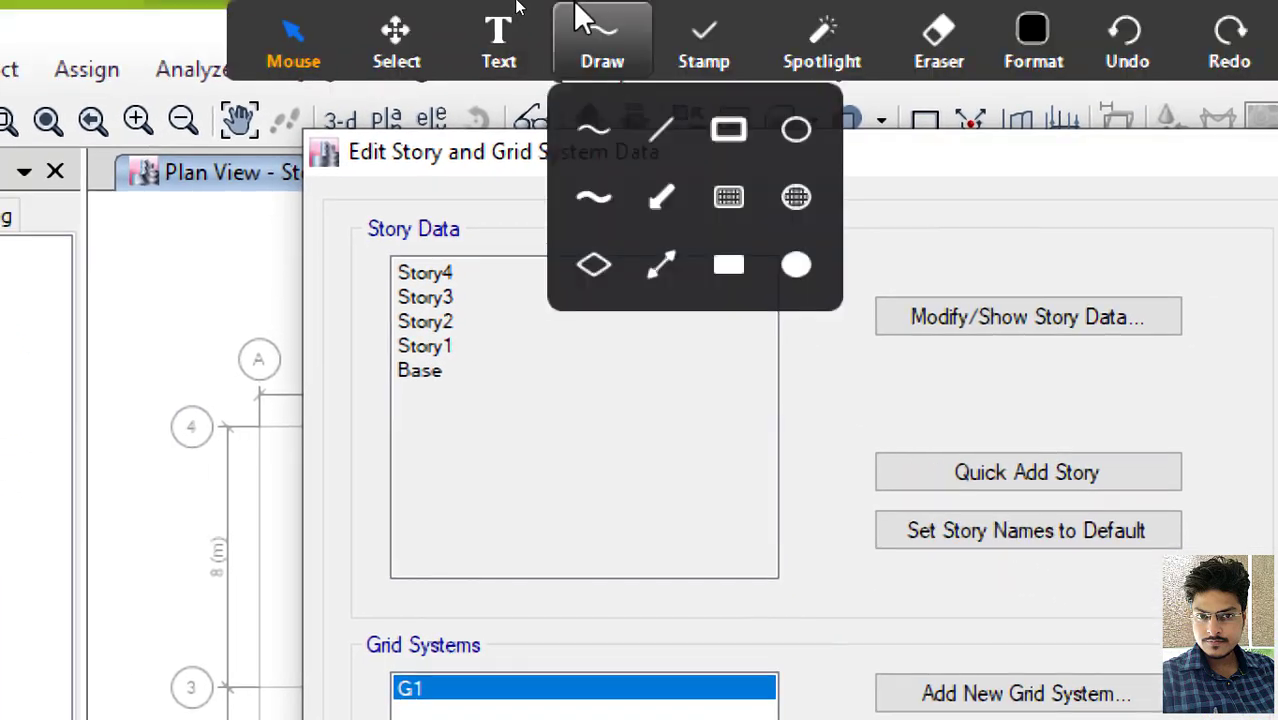
left_click(825, 83)
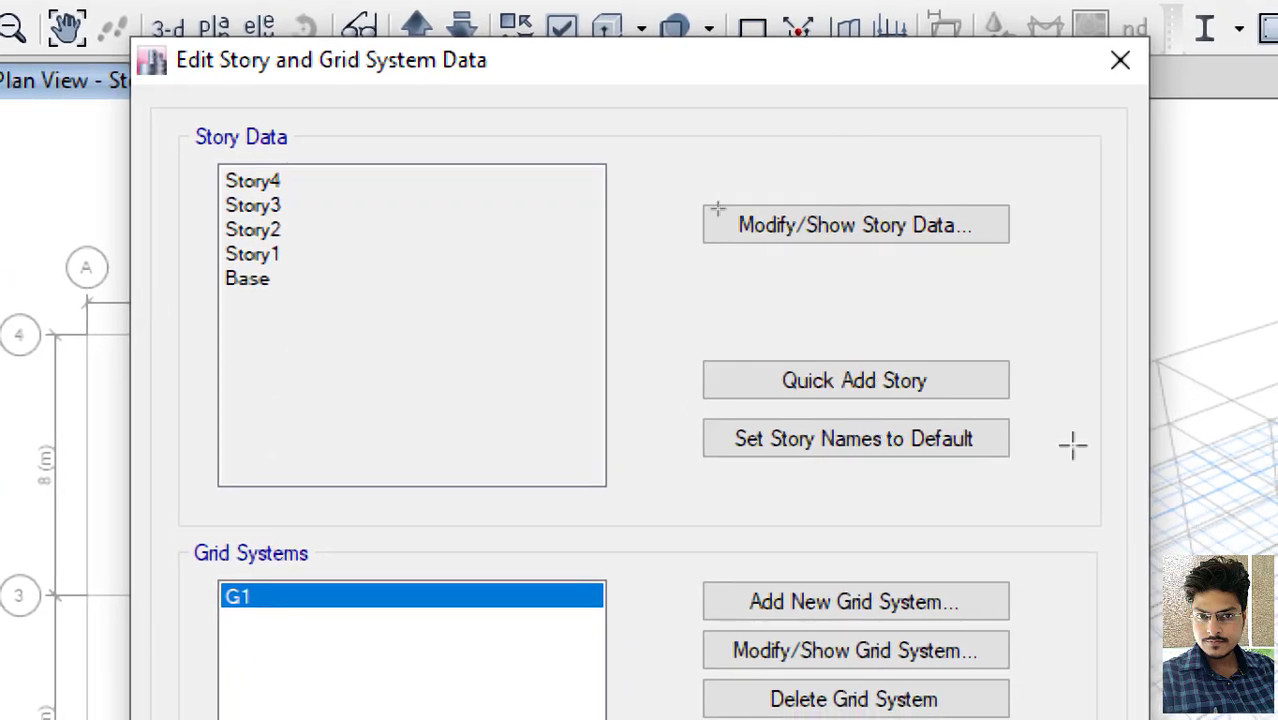
mouse_move(161, 93)
left_mouse_down()
mouse_move(756, 345)
mouse_move(1055, 437)
mouse_move(1092, 524)
left_mouse_up()
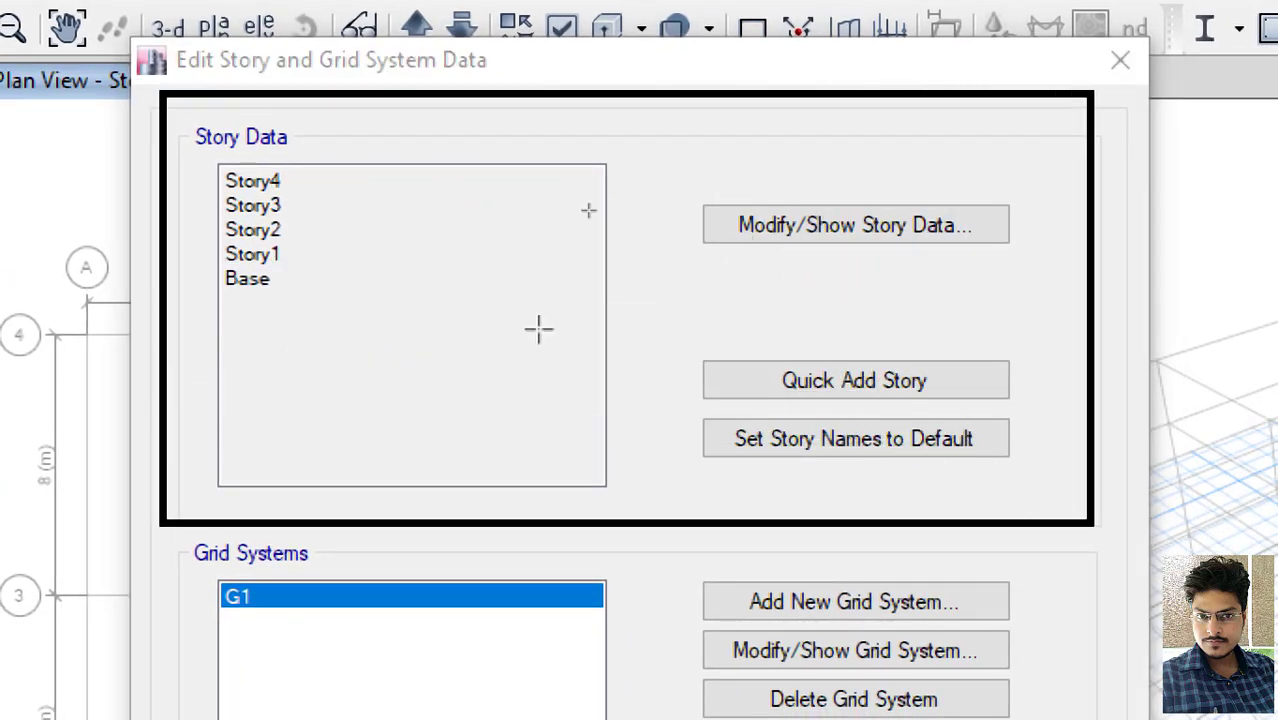
left_click(538, 328)
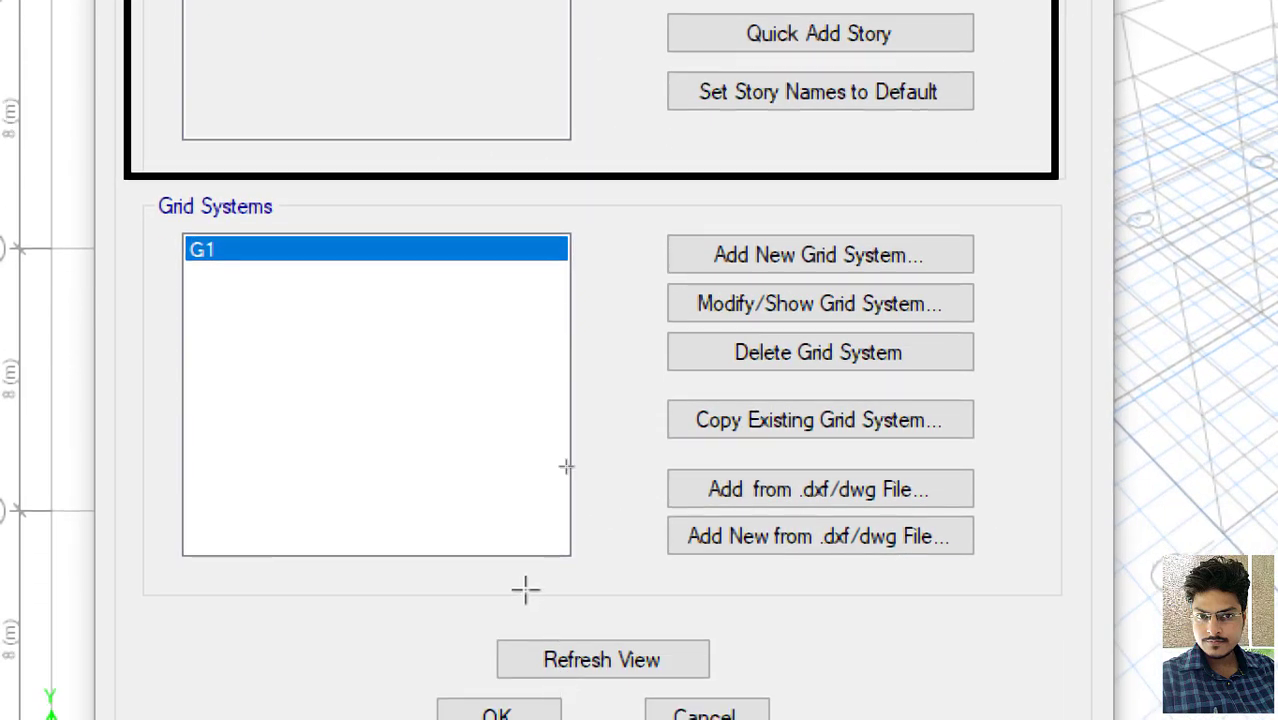
mouse_move(125, 181)
left_mouse_down()
mouse_move(440, 288)
mouse_move(848, 540)
mouse_move(1021, 670)
mouse_move(1027, 605)
mouse_move(1055, 595)
left_mouse_up()
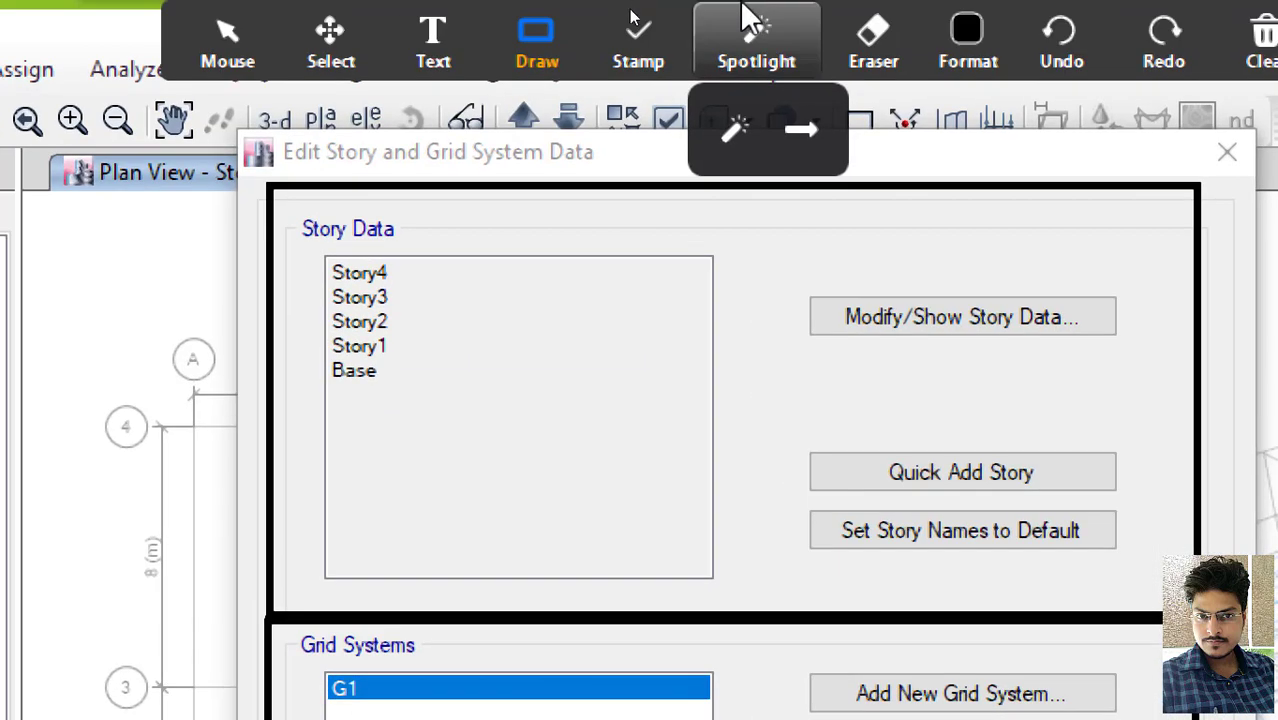
- Erase both annotation rectangles and return to the normal mouse pointer
left_click(880, 33)
left_click(819, 184)
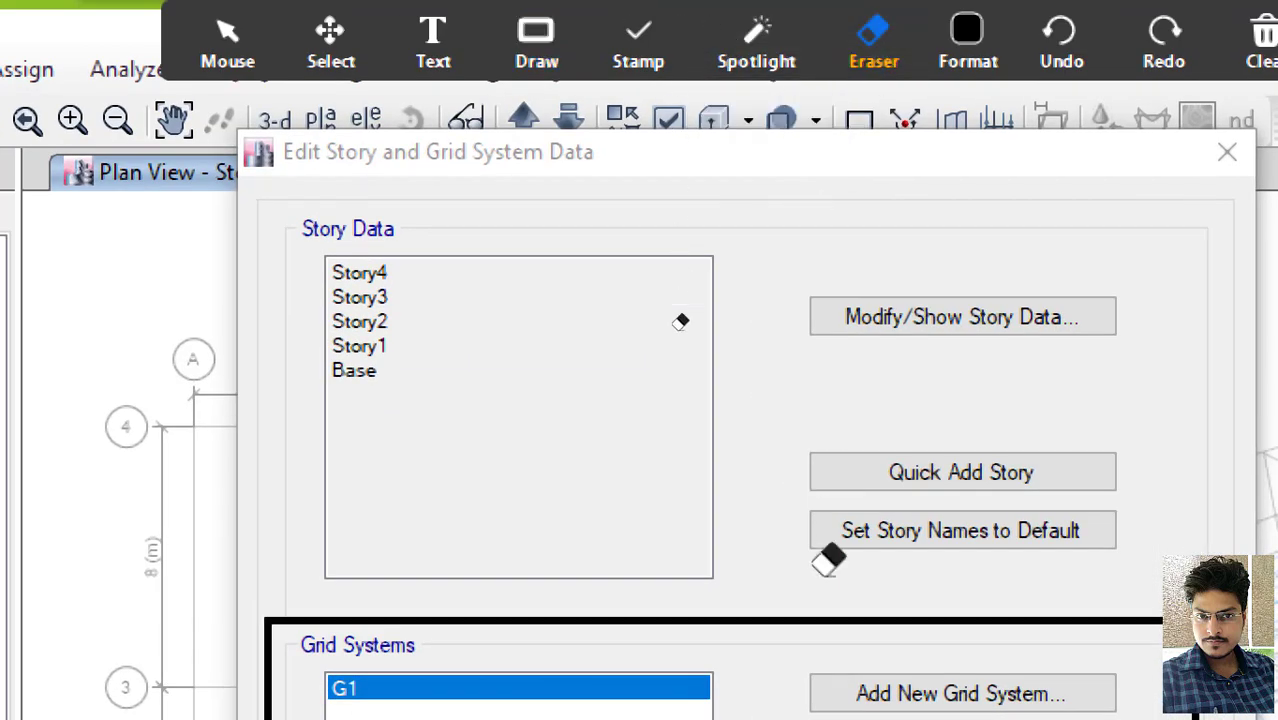
left_click(822, 433)
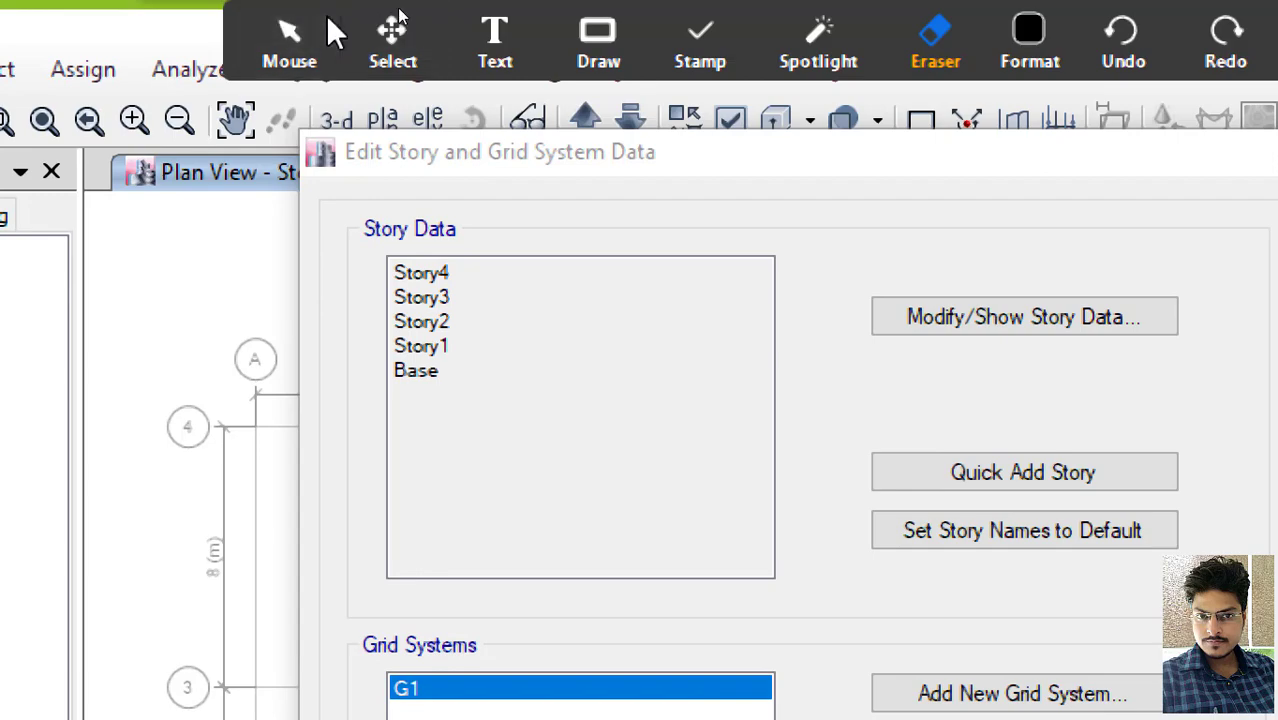
left_click(328, 29)
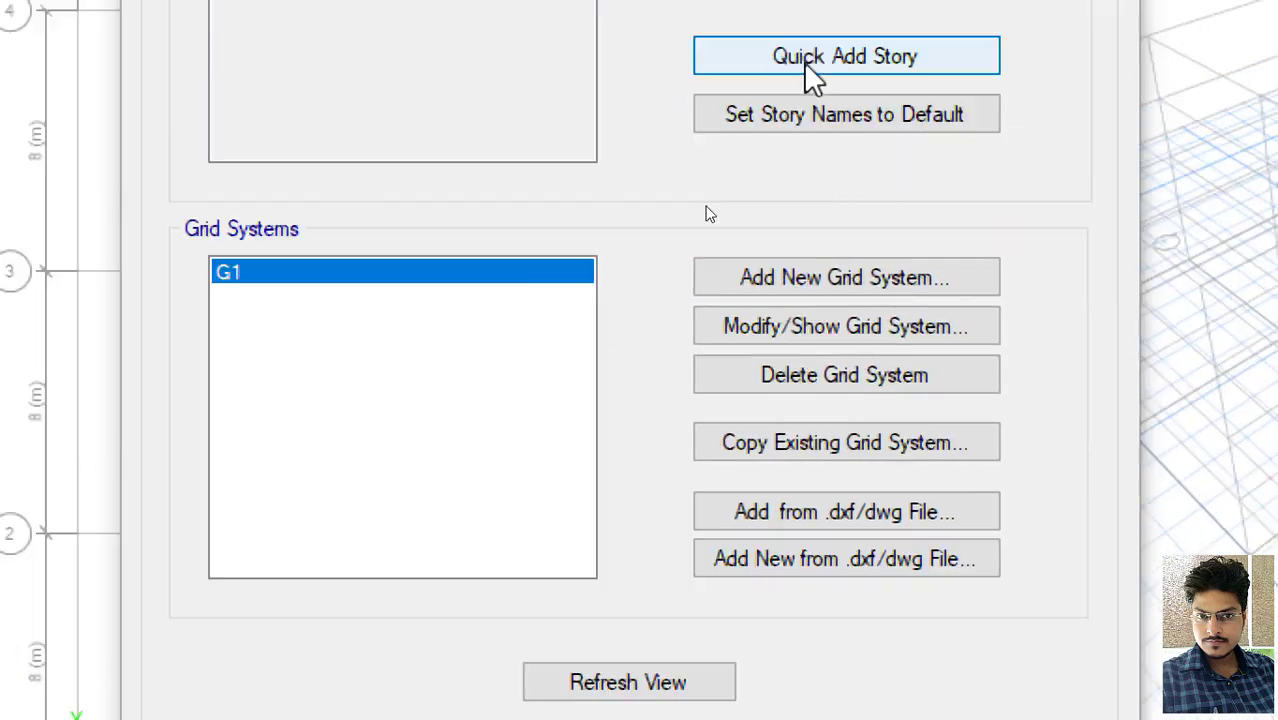
- Draw a freehand black tick beside grid system G1 in the grid systems list
left_click(750, 25)
left_click(718, 135)
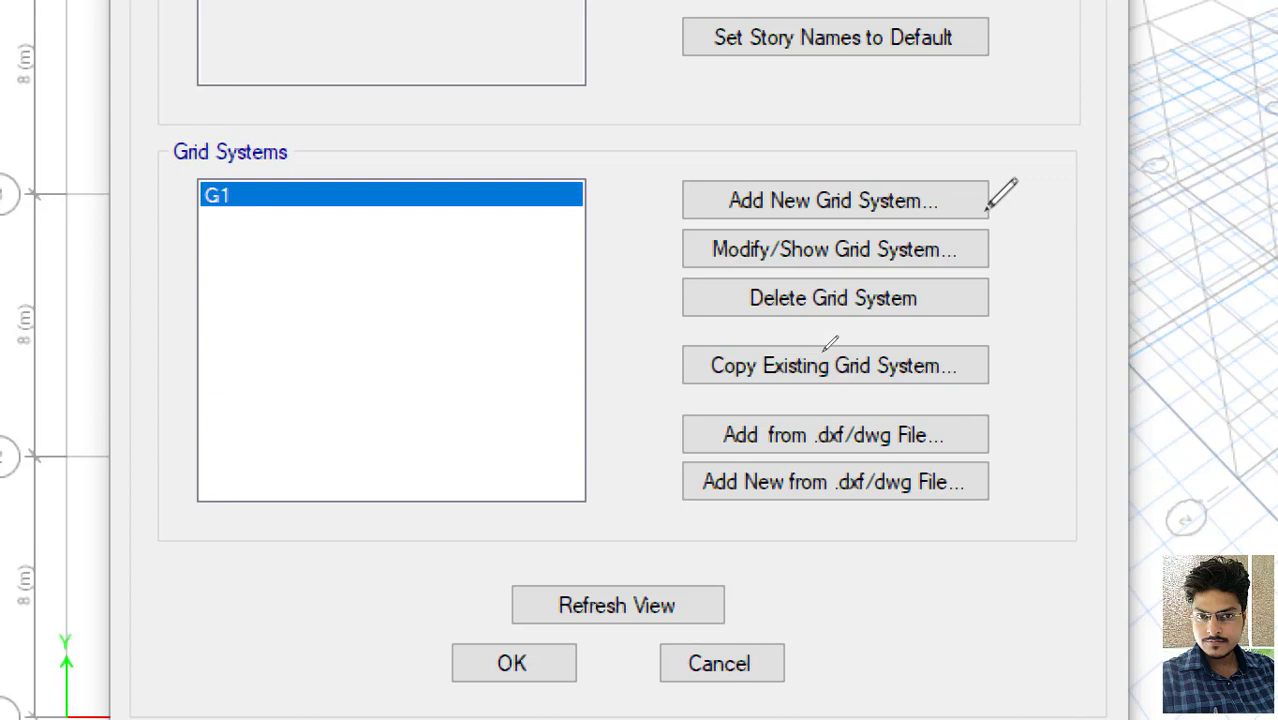
left_click_drag(150, 196, 200, 158)
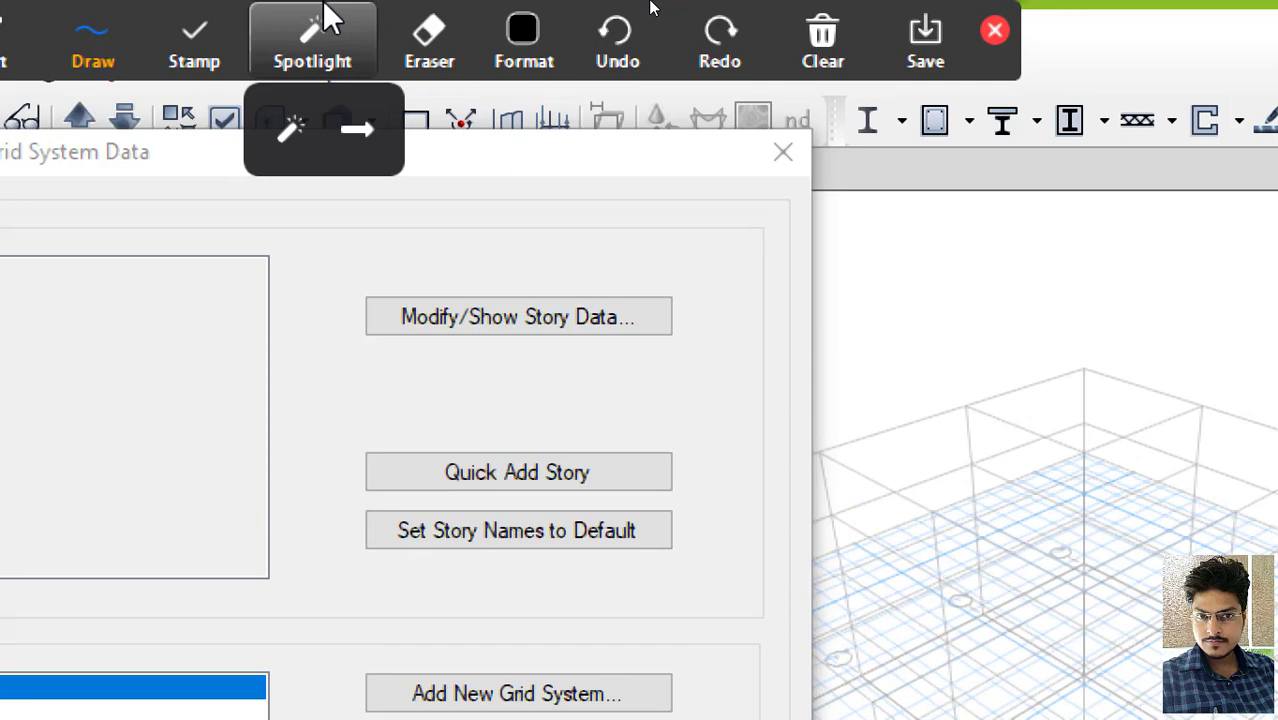
- Set the annotation colour to red and draw a tick beside the Add New Grid System option
left_click(524, 40)
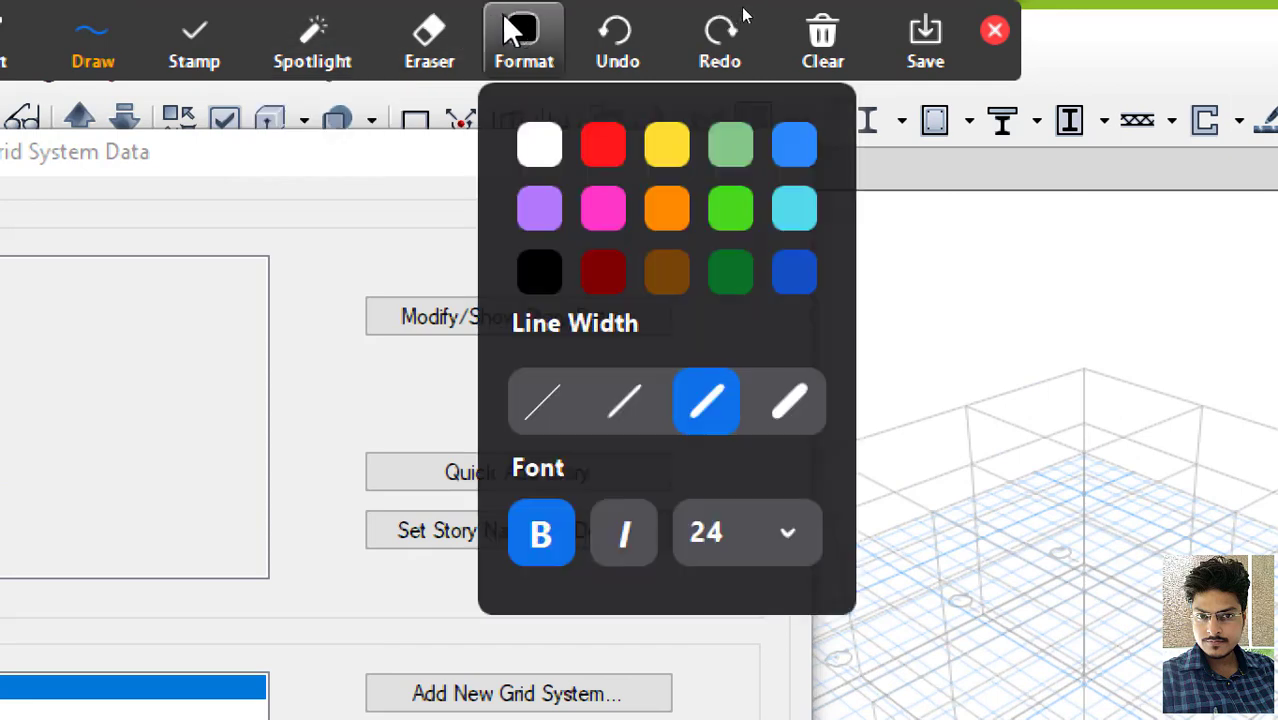
left_click(603, 145)
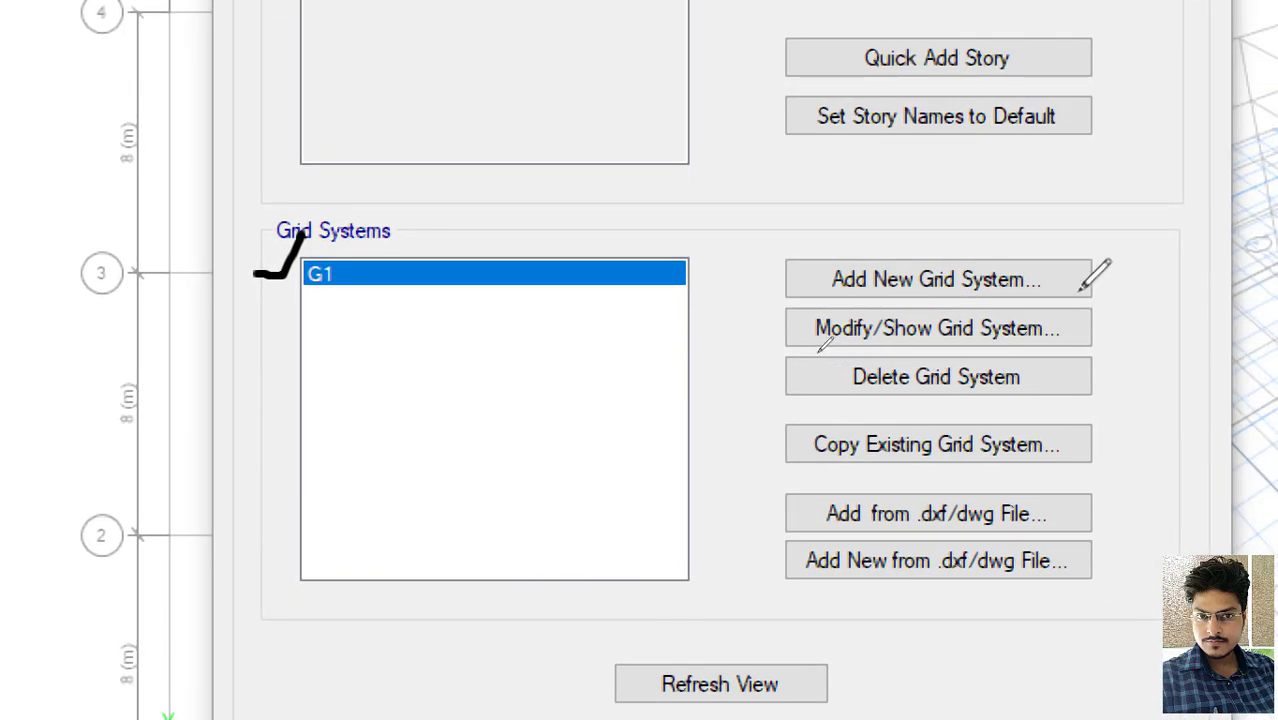
left_click_drag(1207, 325, 1263, 283)
left_click_drag(1130, 247, 1137, 234)
left_click(1068, 283)
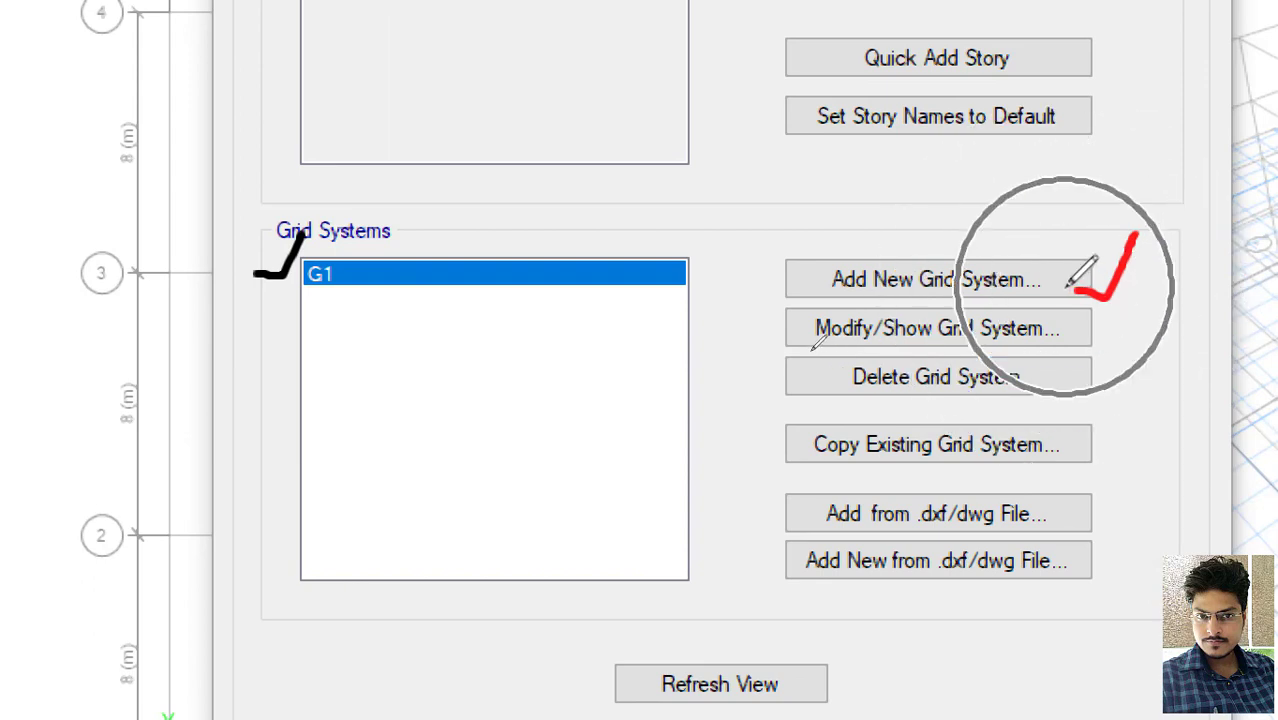
left_click(1068, 284)
left_click(1068, 284)
left_click(1068, 284)
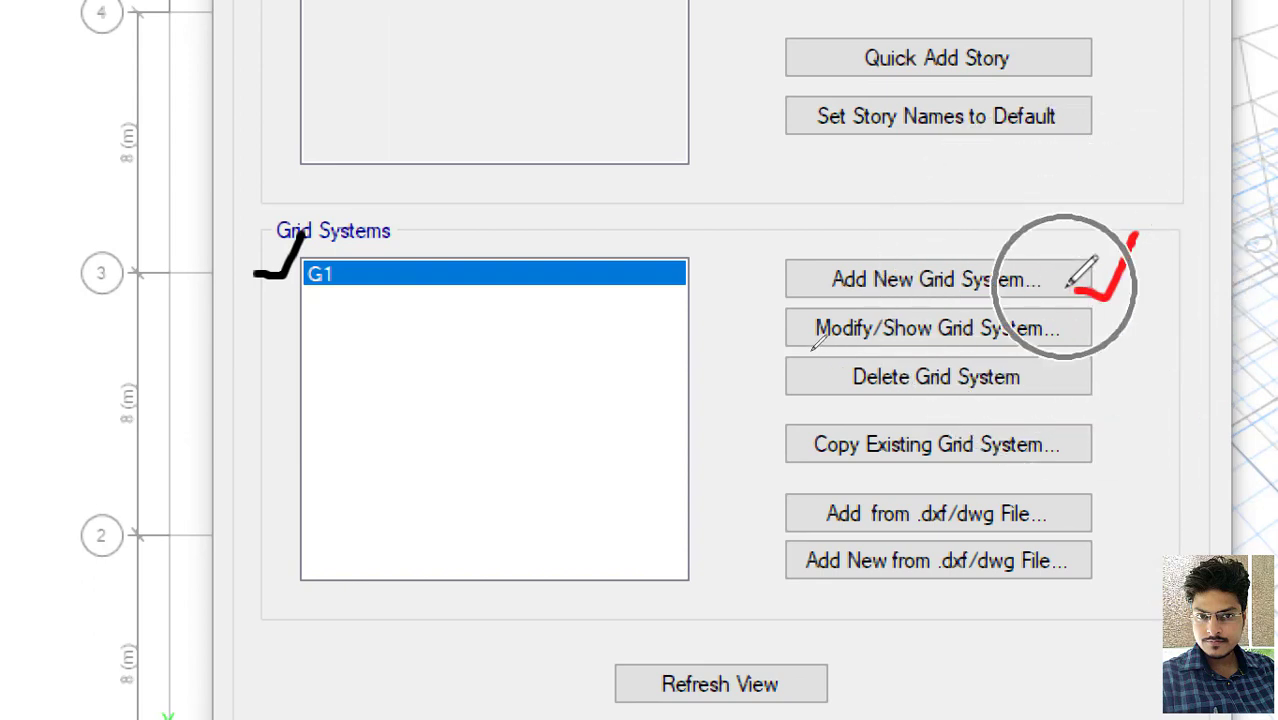
left_click(1068, 284)
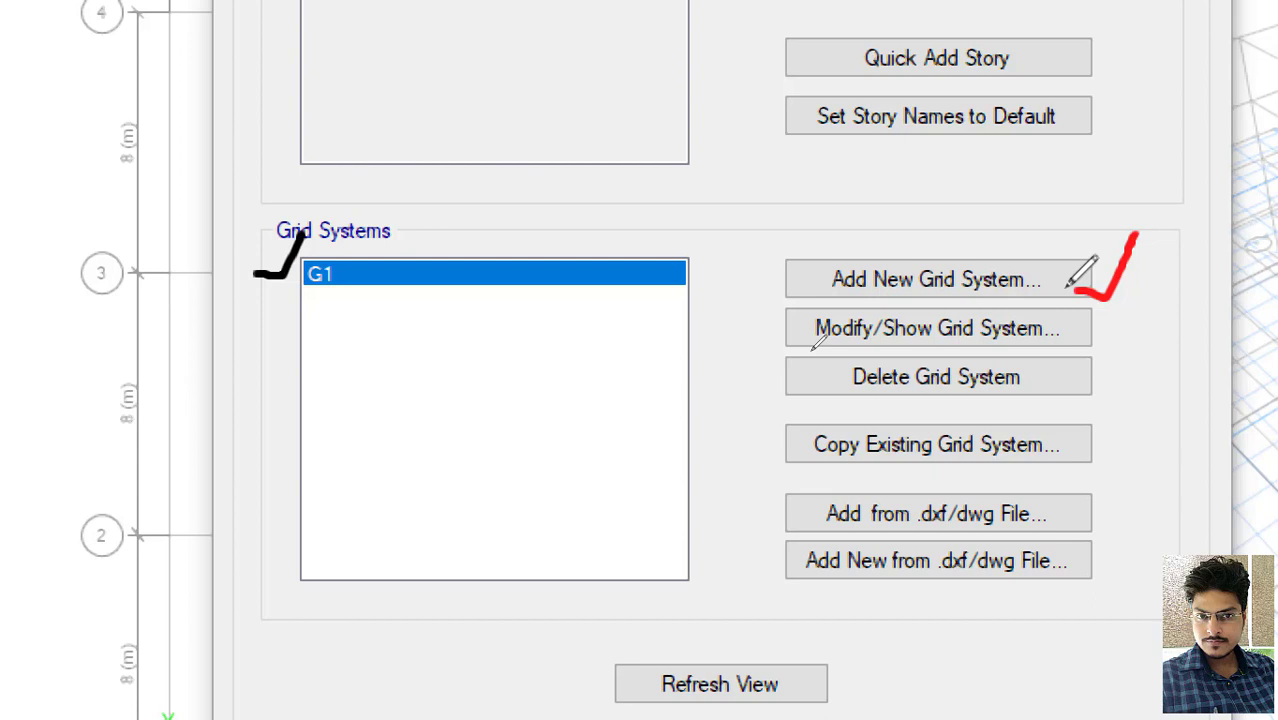
- Tick the modify, delete and copy grid system options in red, and bracket the .dxf/dwg options and the Modify/Show Grid System option
mouse_move(1077, 330)
left_mouse_down()
mouse_move(1092, 338)
mouse_move(1127, 306)
left_mouse_up()
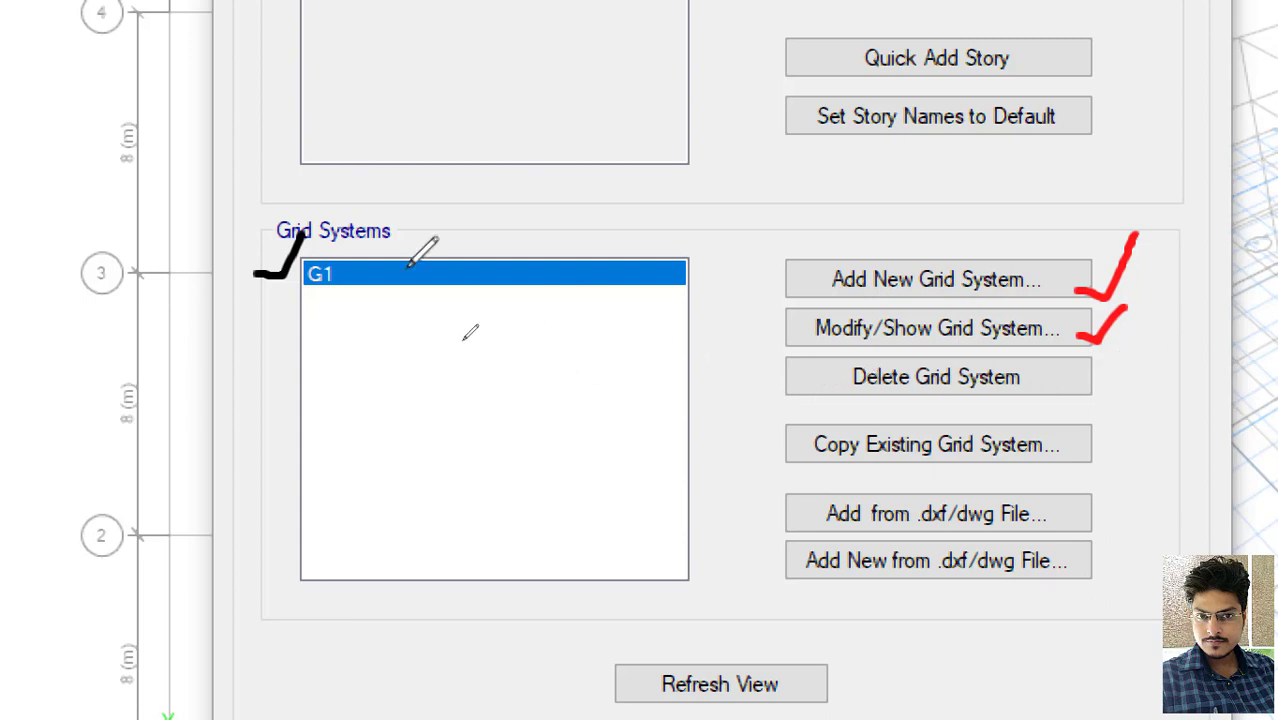
left_click(362, 307)
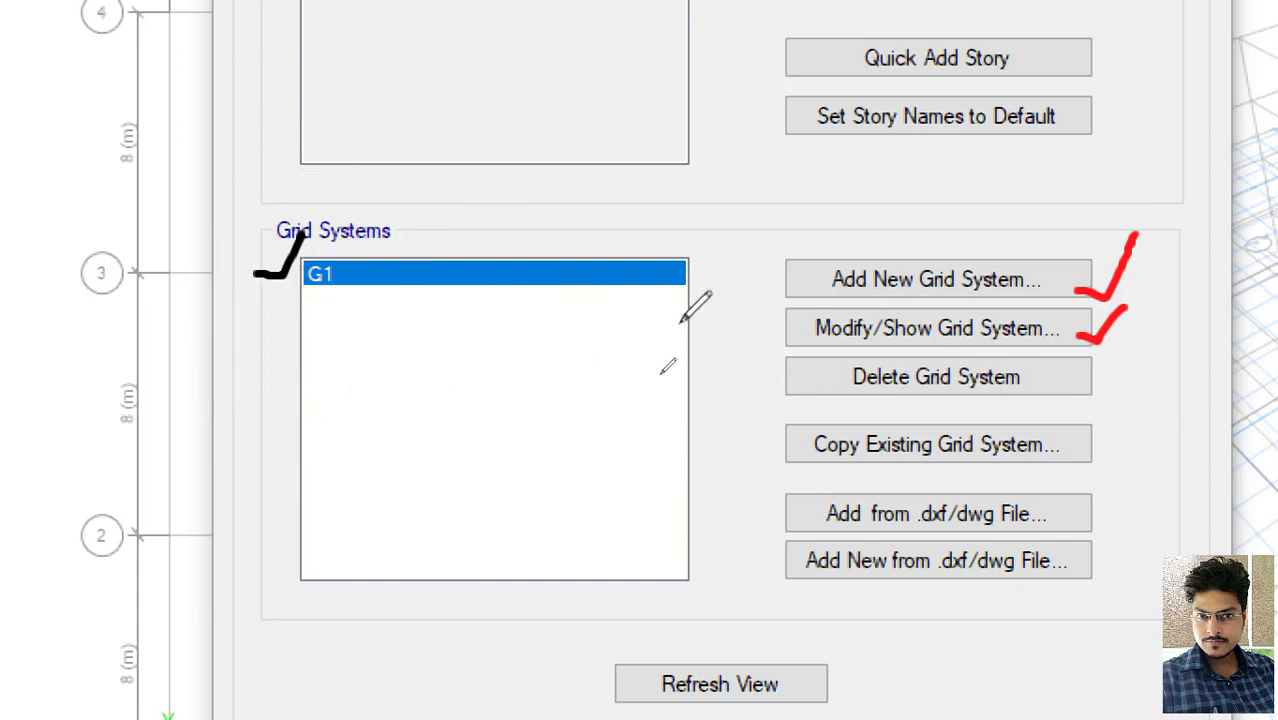
mouse_move(1058, 374)
left_mouse_down()
mouse_move(1086, 400)
mouse_move(1118, 354)
left_mouse_up()
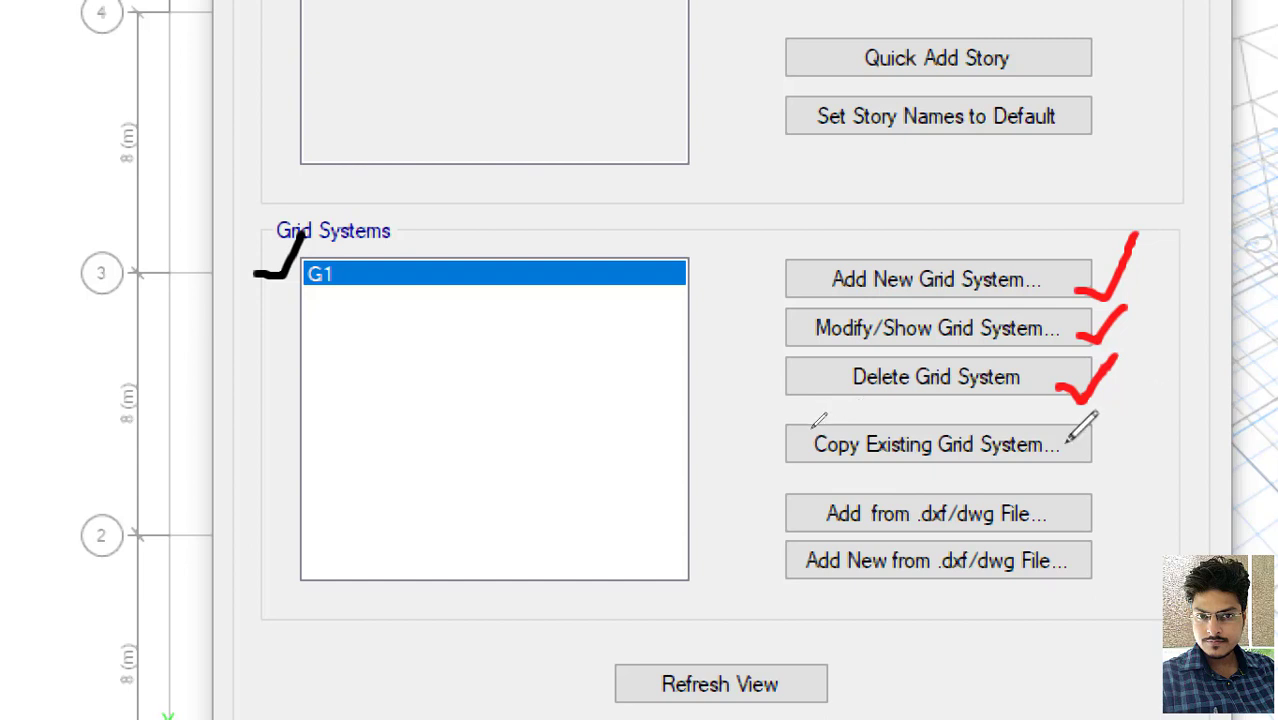
left_click_drag(1068, 456, 1108, 428)
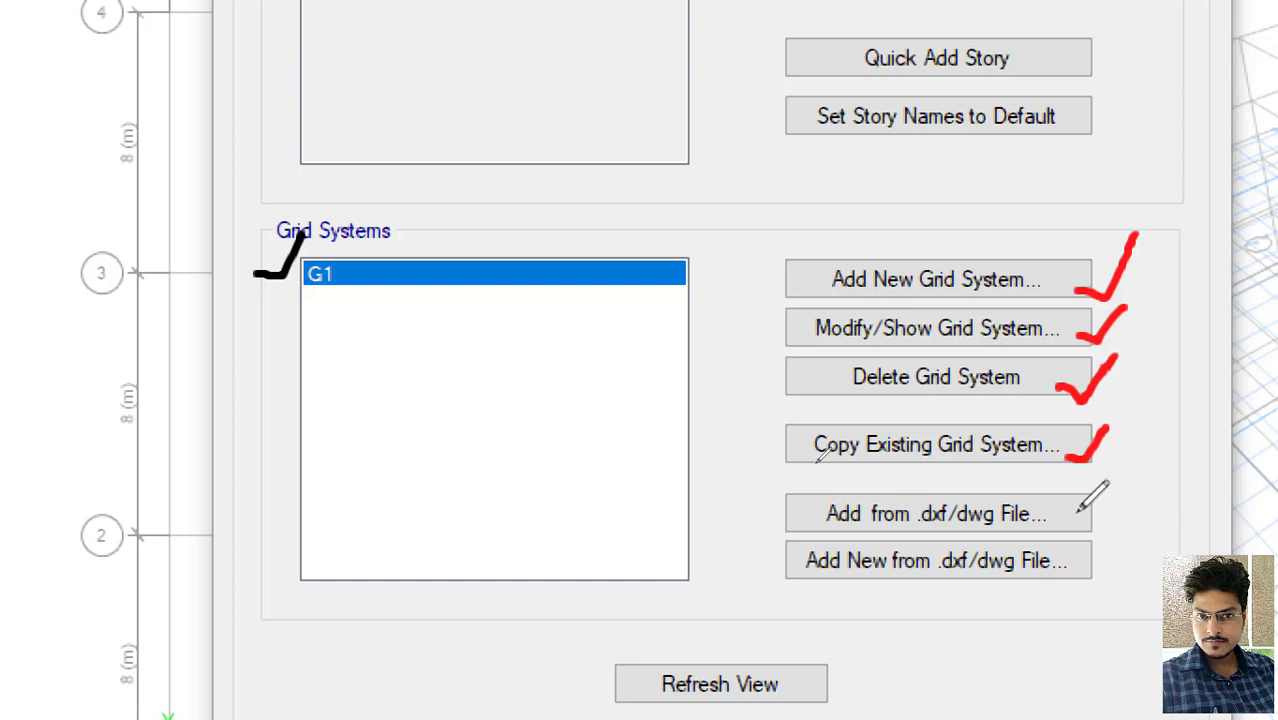
mouse_move(1075, 487)
left_mouse_down()
mouse_move(1116, 590)
mouse_move(1082, 588)
left_mouse_up()
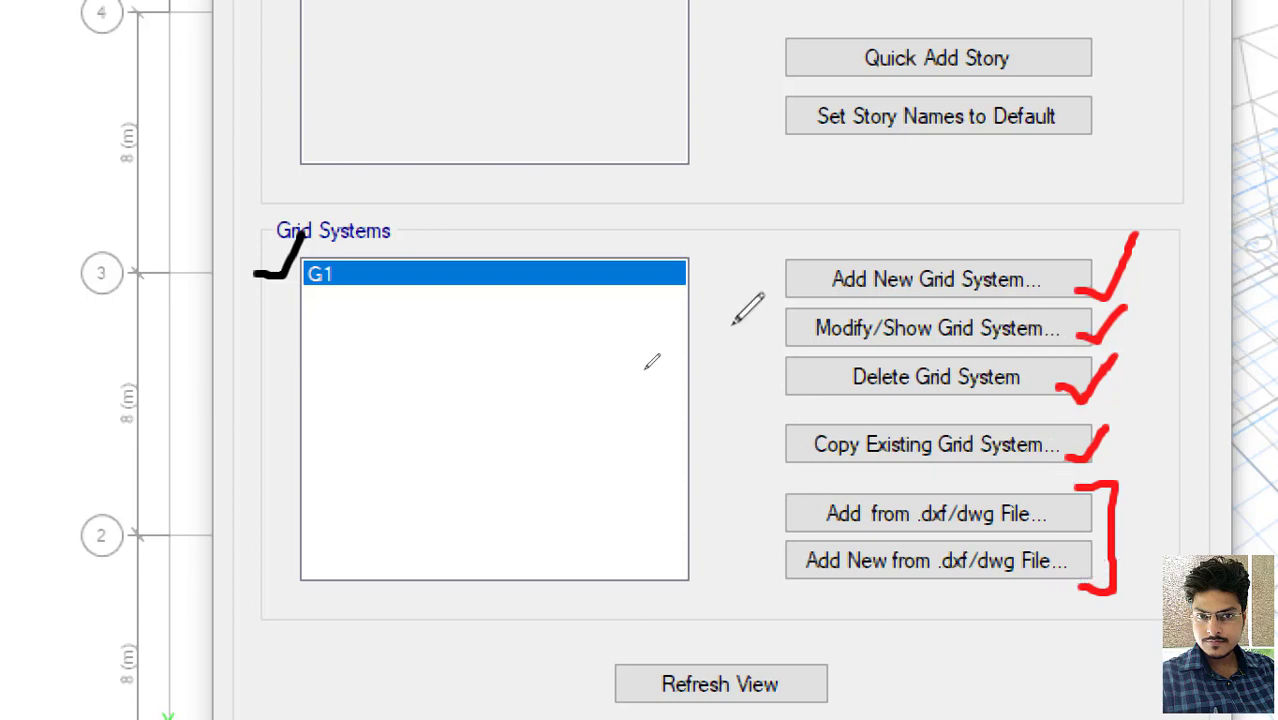
mouse_move(786, 297)
left_mouse_down()
mouse_move(757, 322)
mouse_move(760, 347)
mouse_move(788, 348)
left_mouse_up()
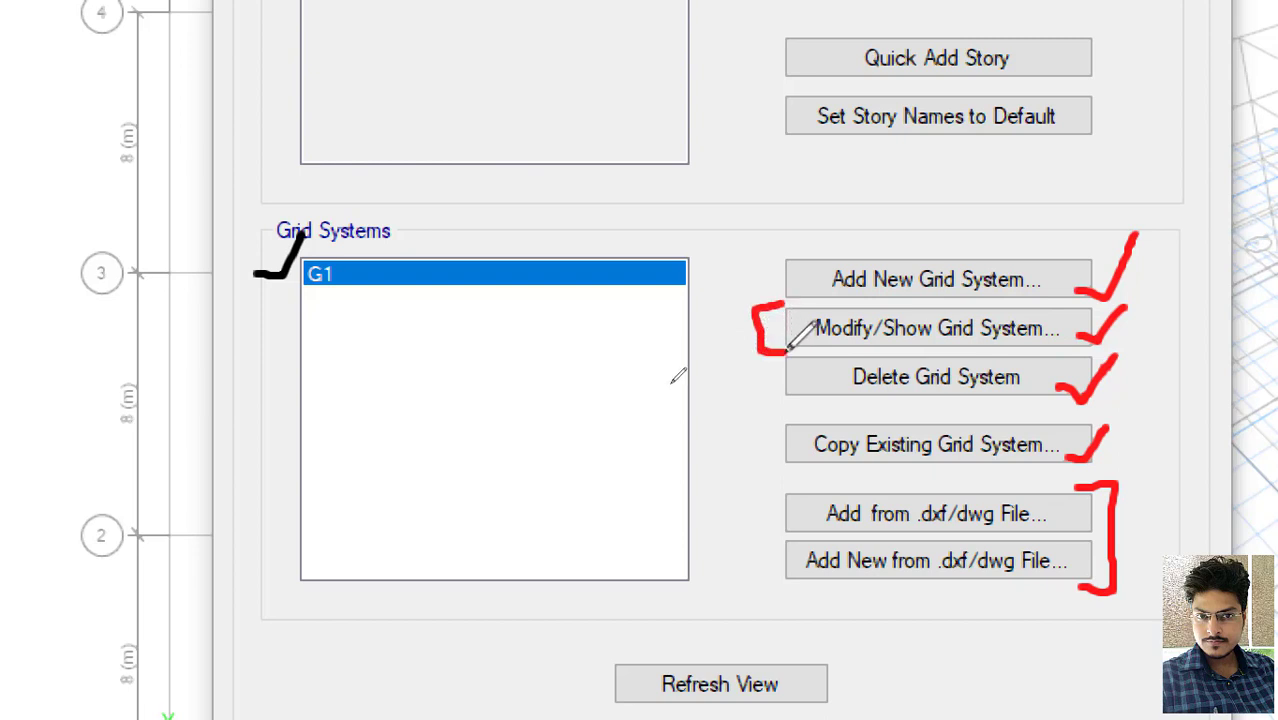
- Erase all red and black annotation marks around the grid system options and return to the normal mouse pointer
left_click_drag(1087, 266, 1095, 628)
left_click_drag(796, 340, 760, 322)
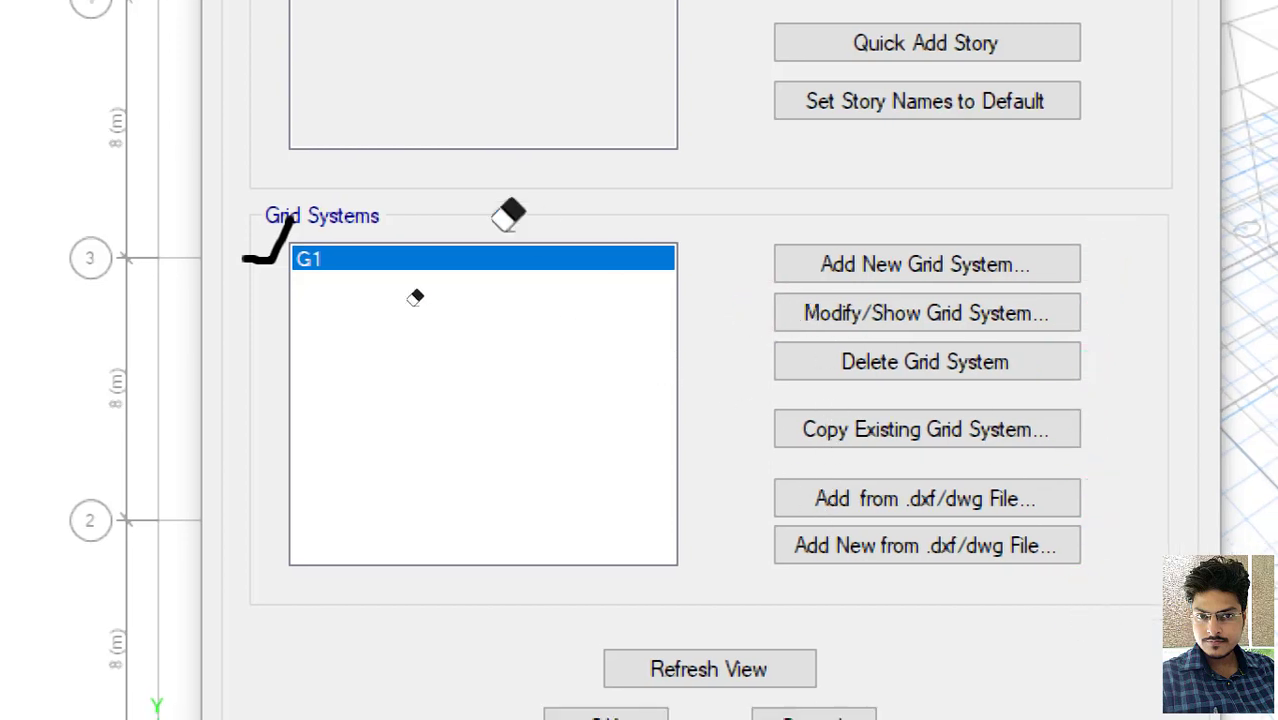
left_click(268, 242)
left_click(228, 70)
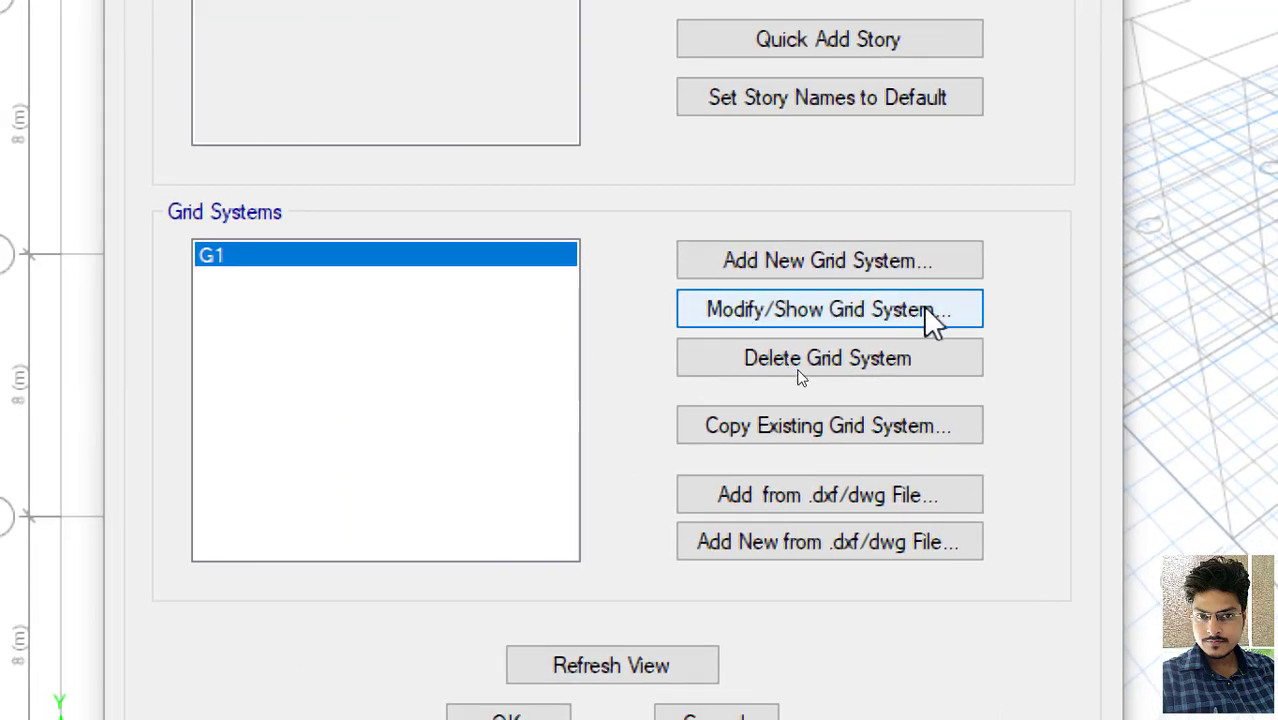
- Open grid system G1 for modification and tick grid ID A and its X ordinate in red
left_click(903, 313)
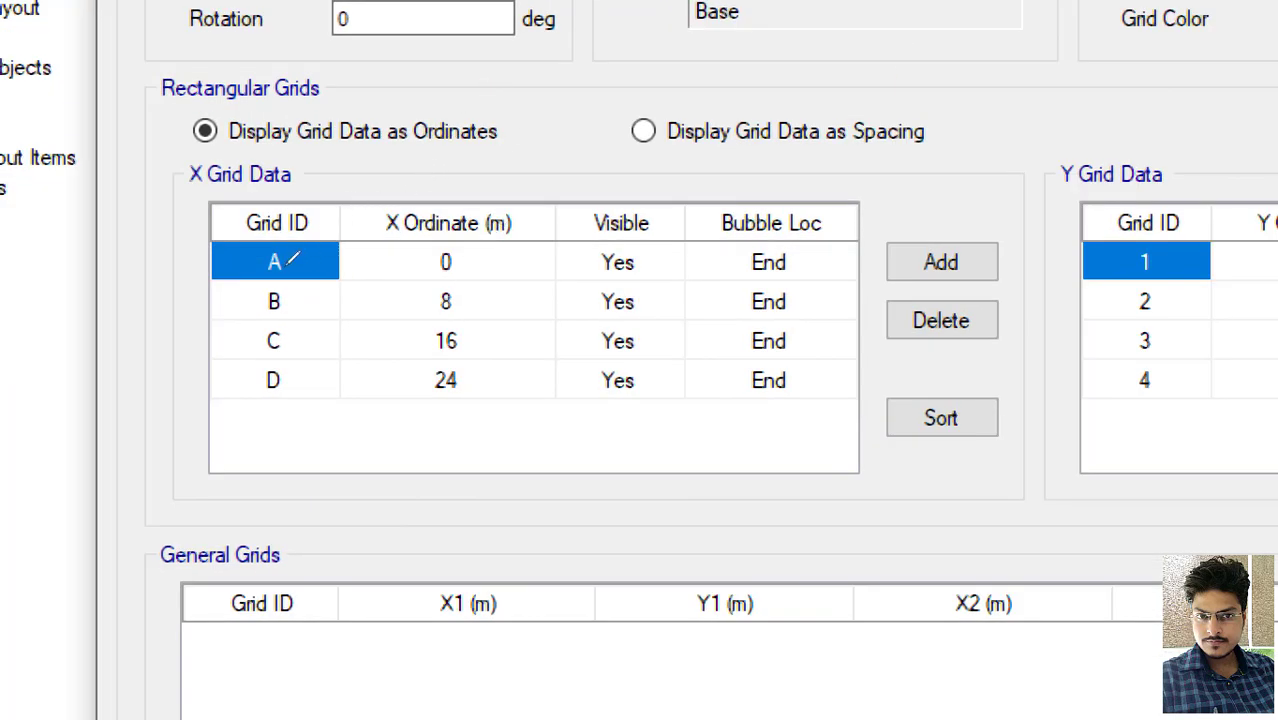
left_click_drag(338, 262, 346, 218)
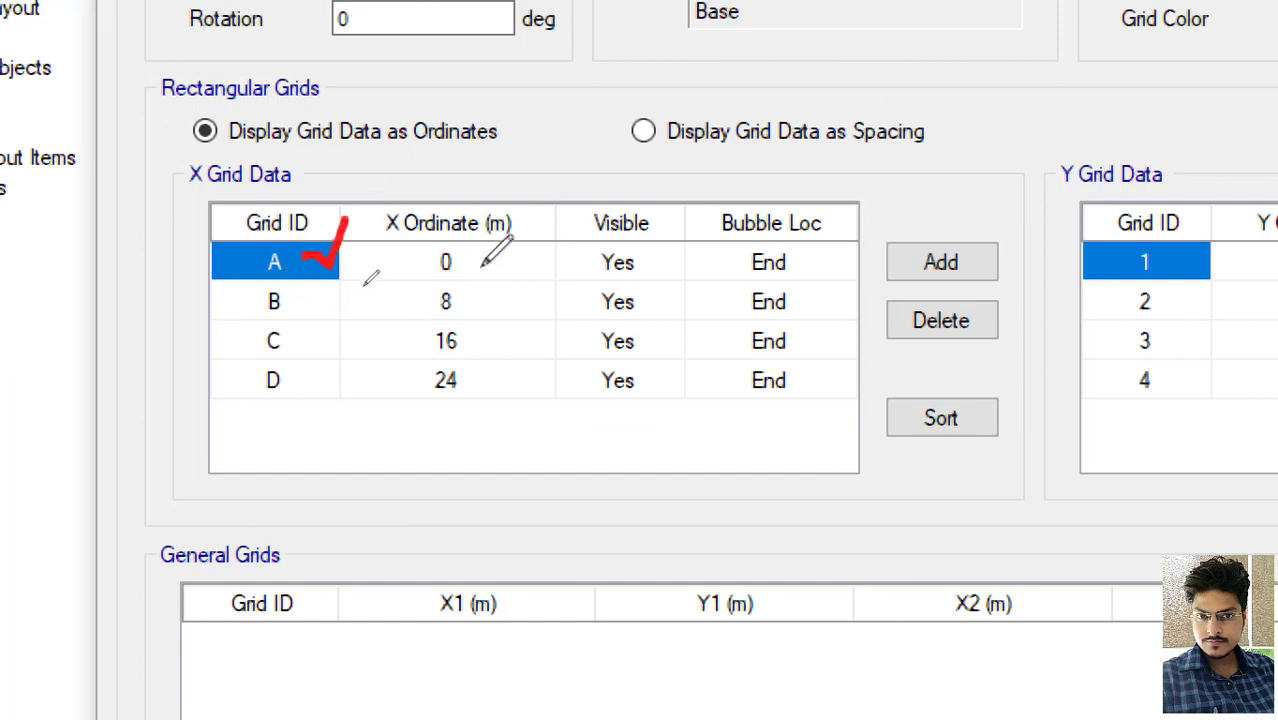
left_click_drag(478, 262, 515, 232)
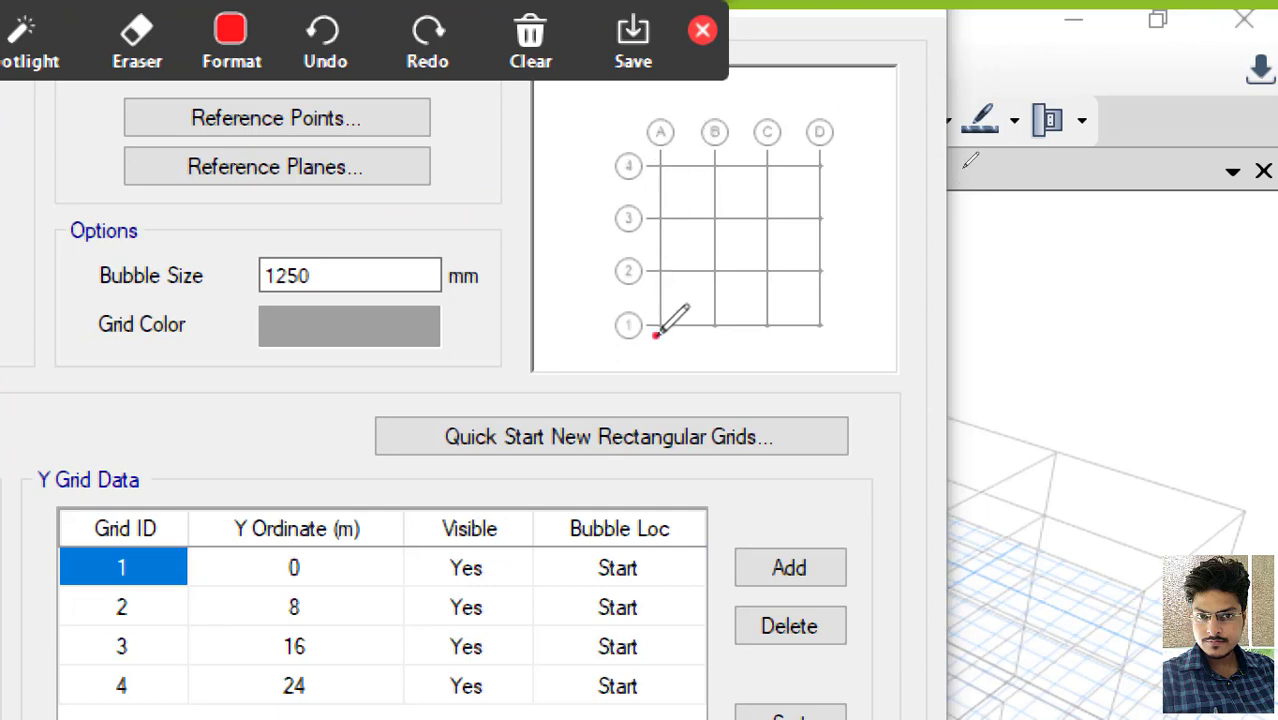
- Write 0 under grid line A and 8 under grid line B in the preview, and tick grid B and its X ordinate in red
mouse_move(656, 334)
left_mouse_down()
mouse_move(647, 347)
mouse_move(670, 330)
mouse_move(658, 324)
left_mouse_up()
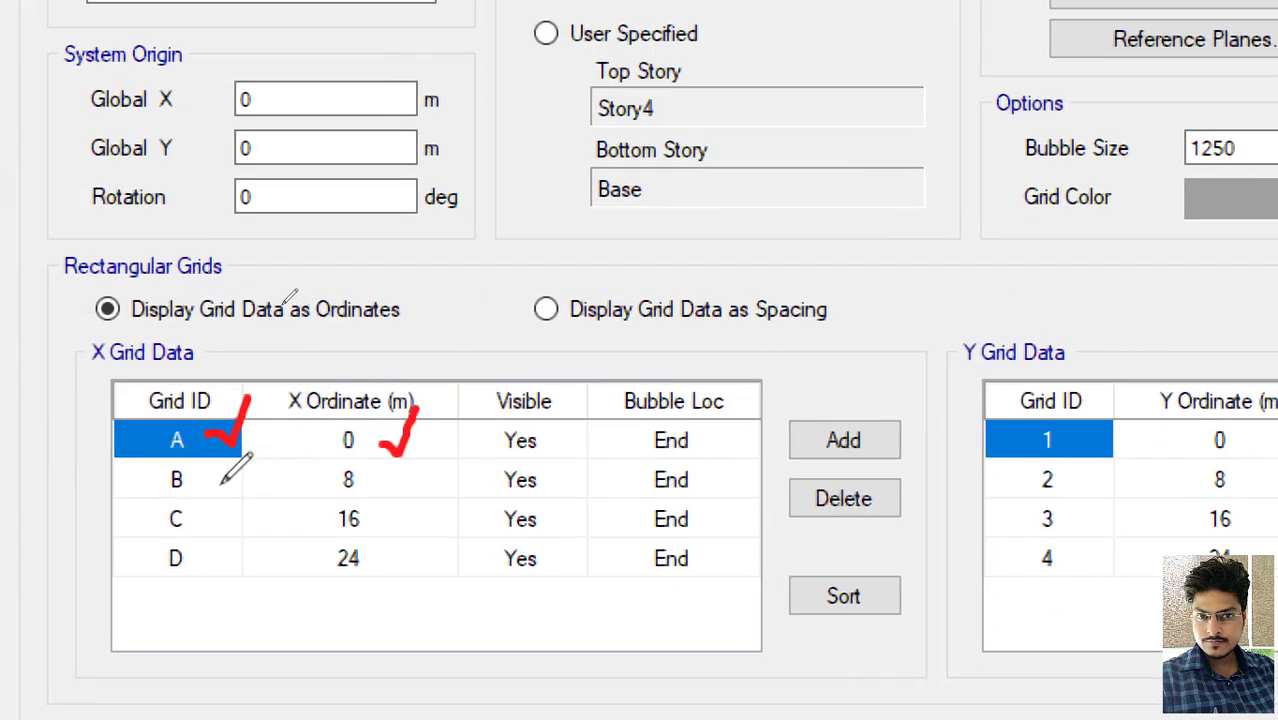
mouse_move(213, 480)
left_mouse_down()
mouse_move(238, 487)
mouse_move(265, 458)
left_mouse_up()
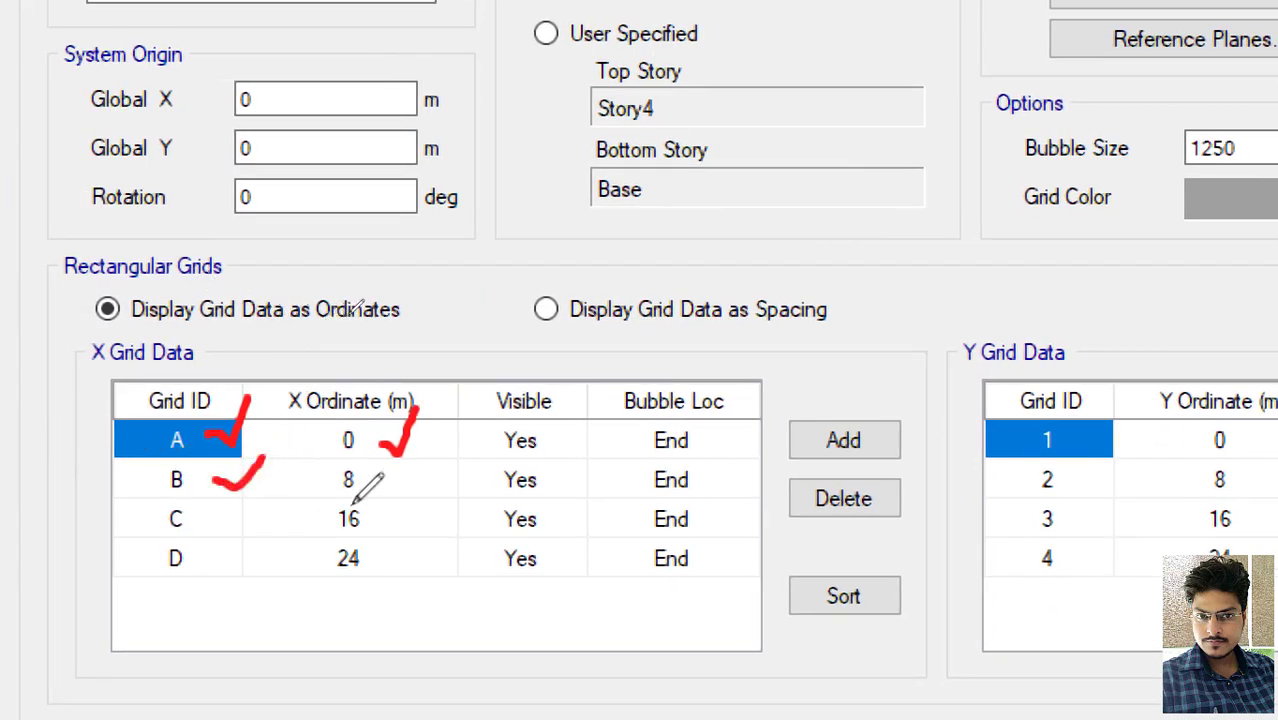
left_click_drag(372, 474, 414, 462)
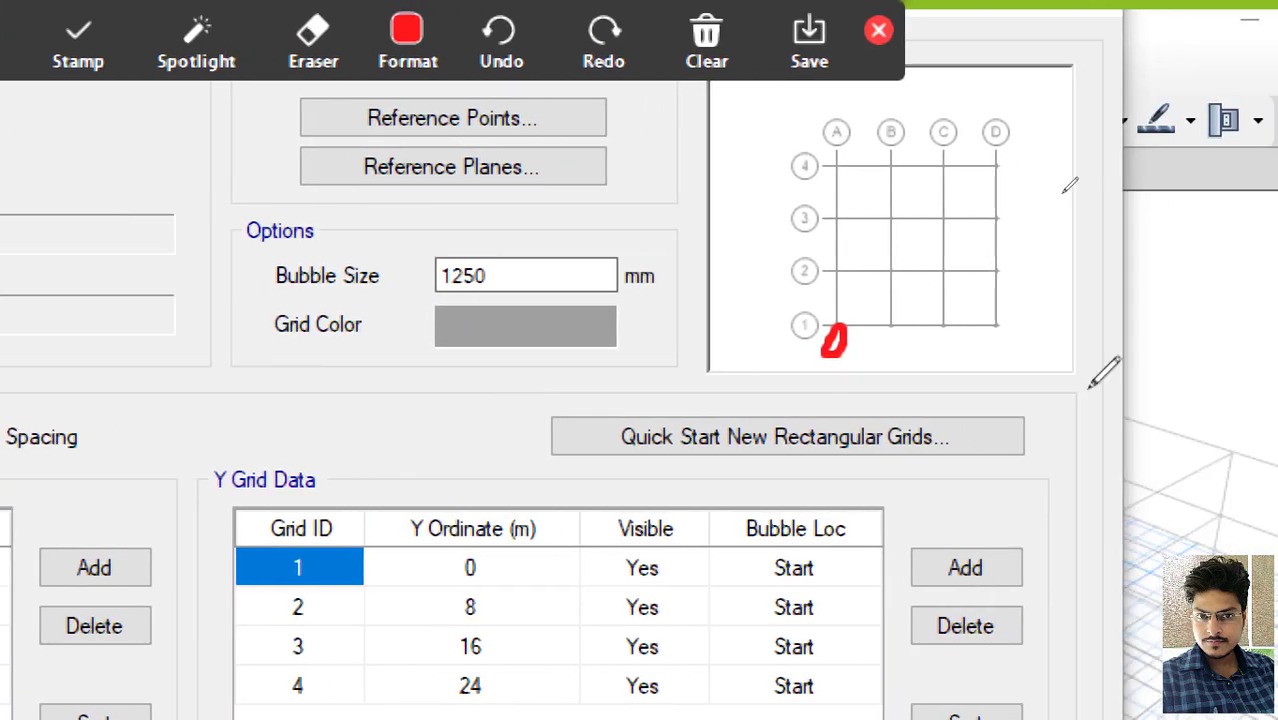
mouse_move(889, 340)
left_mouse_down()
mouse_move(907, 337)
mouse_move(890, 308)
mouse_move(902, 338)
left_mouse_up()
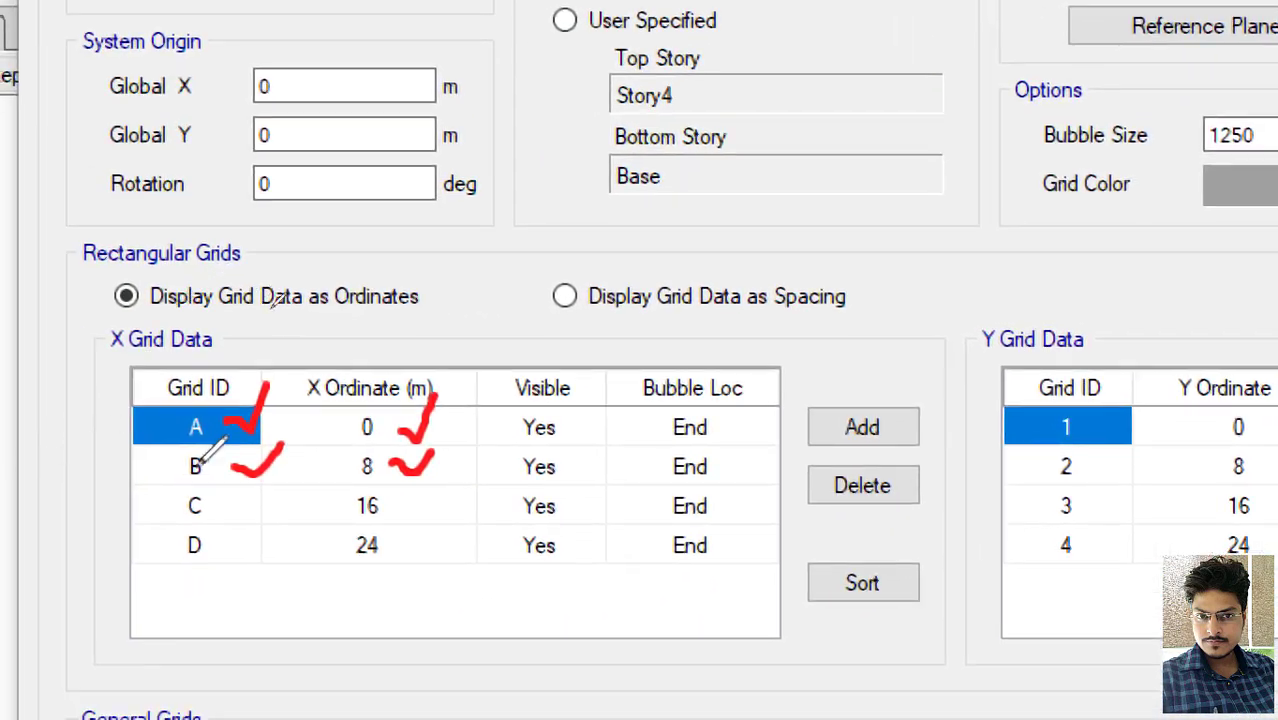
- Tick grid C and its X ordinate in red and write 16 under grid line C in the preview
left_click_drag(230, 508, 288, 476)
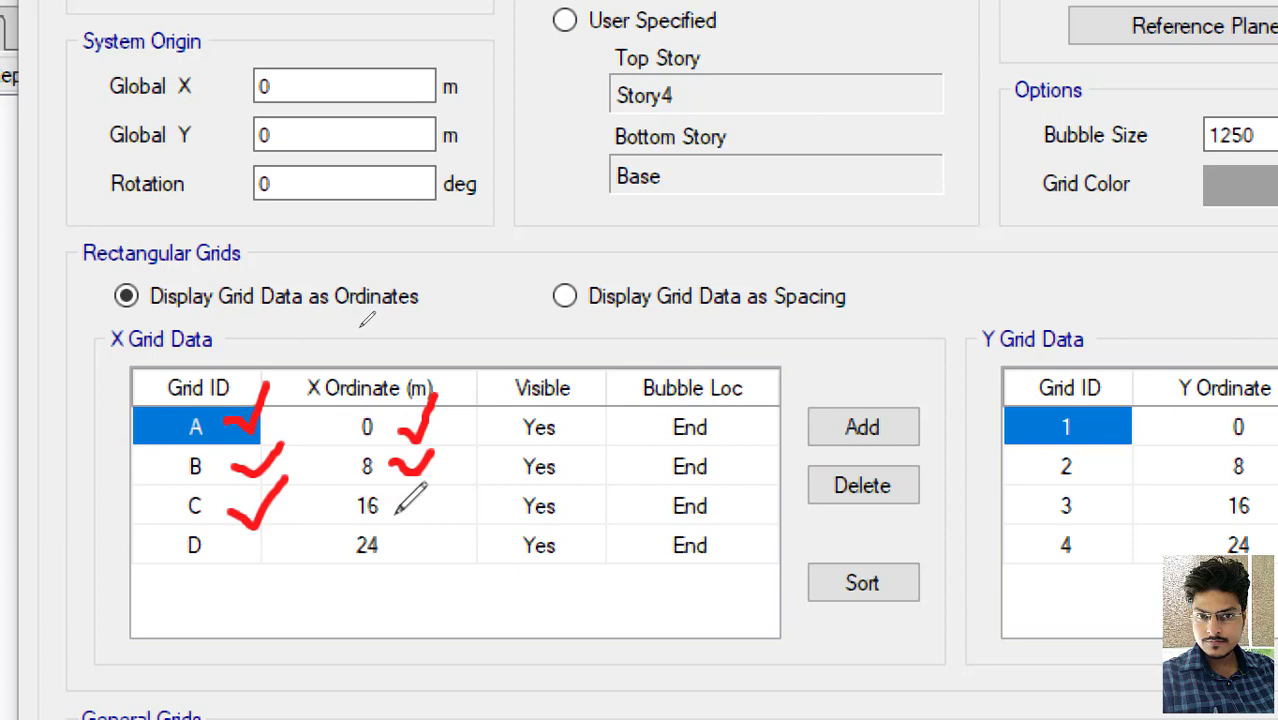
left_click_drag(396, 510, 456, 464)
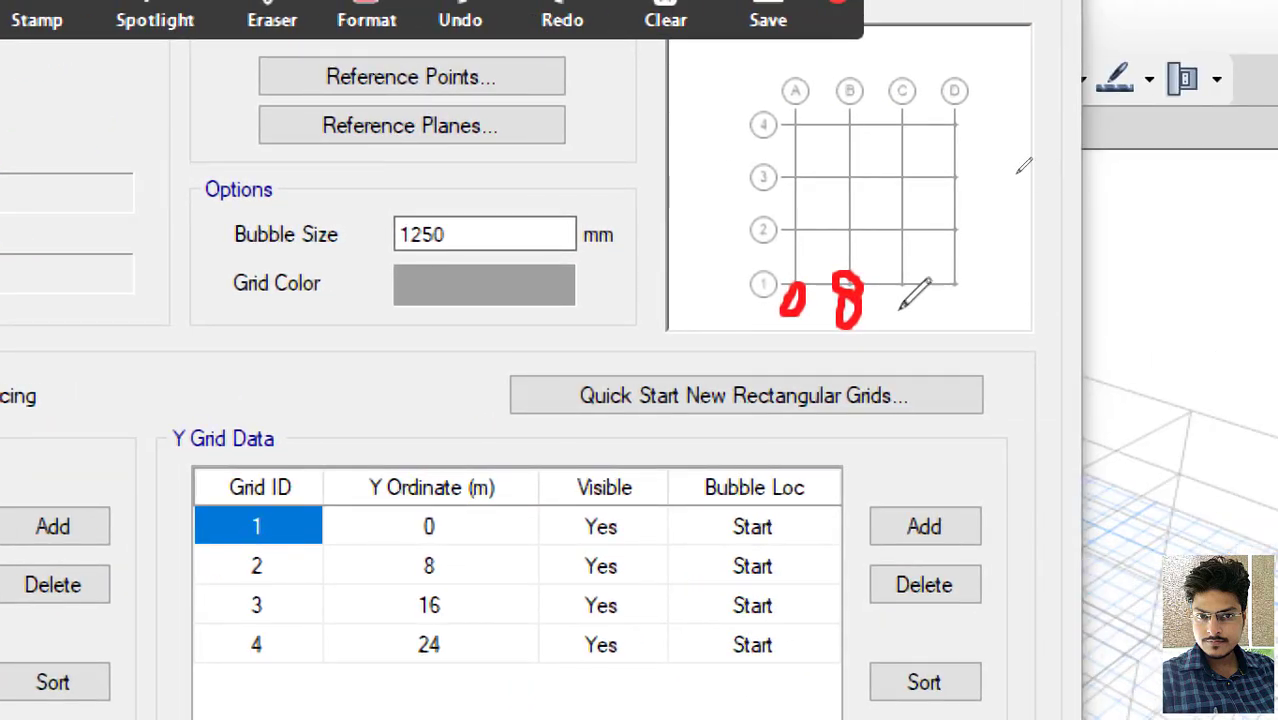
left_click_drag(952, 295, 952, 332)
mouse_move(912, 292)
left_mouse_down()
mouse_move(898, 318)
mouse_move(914, 314)
mouse_move(902, 312)
left_mouse_up()
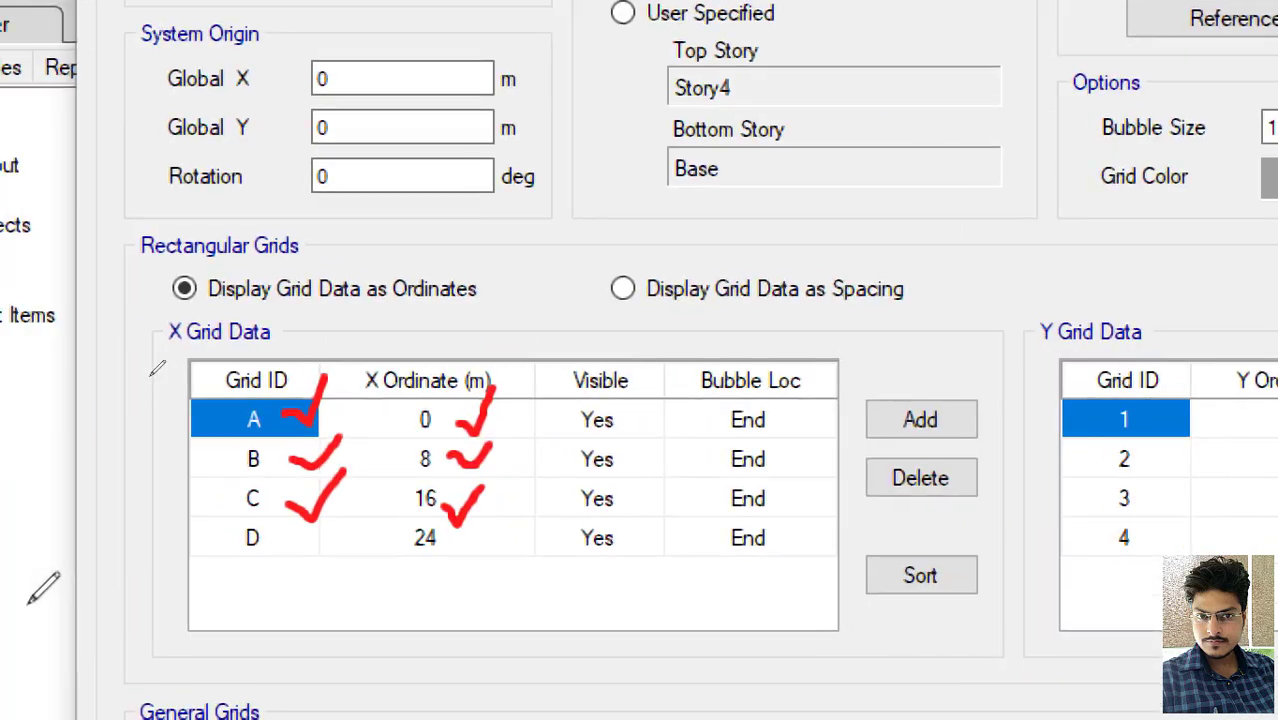
- Tick grid D and its X ordinate in red and write 24 under grid line D in the preview
mouse_move(294, 538)
left_mouse_down()
mouse_move(327, 558)
mouse_move(356, 514)
left_mouse_up()
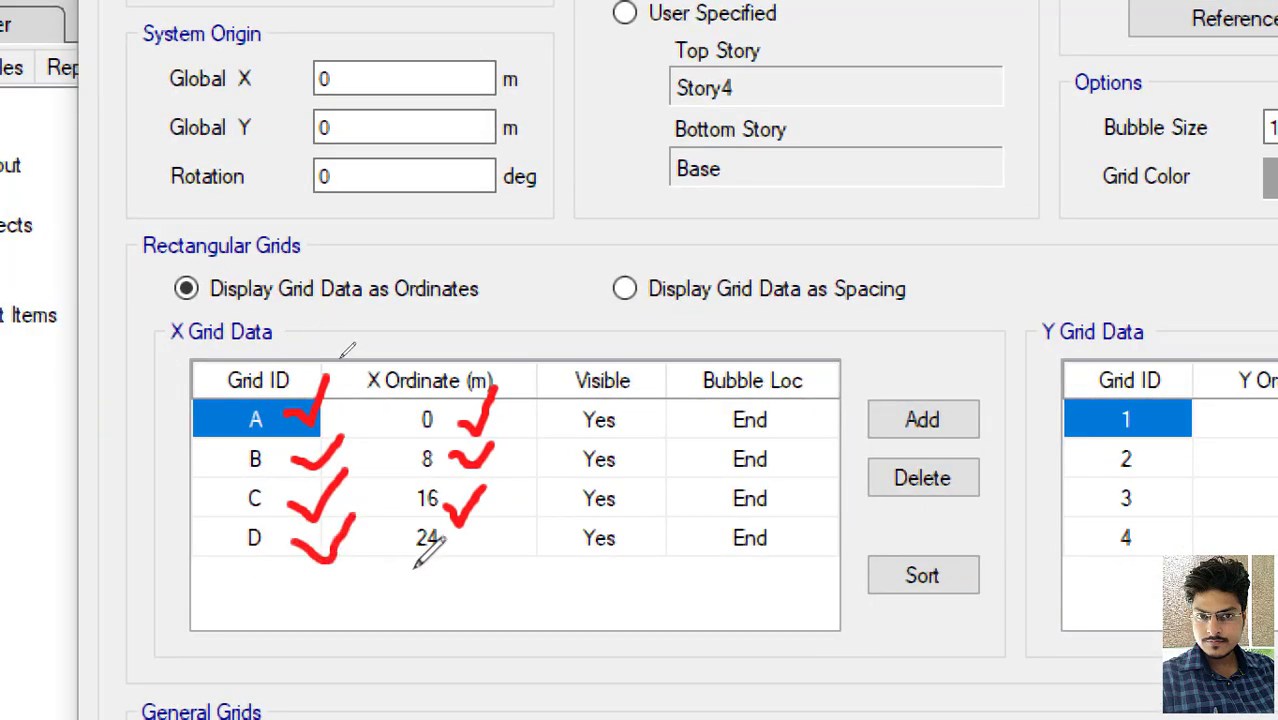
left_click_drag(430, 558, 486, 522)
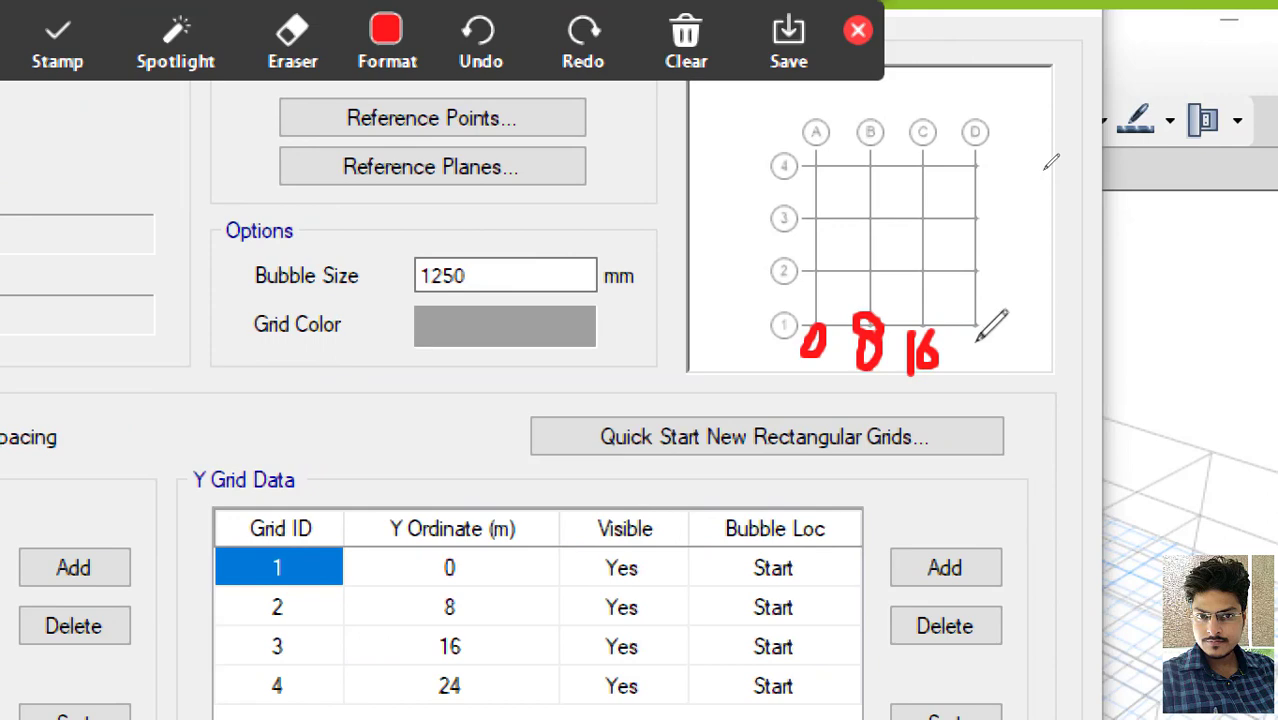
mouse_move(966, 322)
left_mouse_down()
mouse_move(992, 344)
mouse_move(994, 315)
mouse_move(1030, 360)
left_mouse_up()
left_click(990, 315)
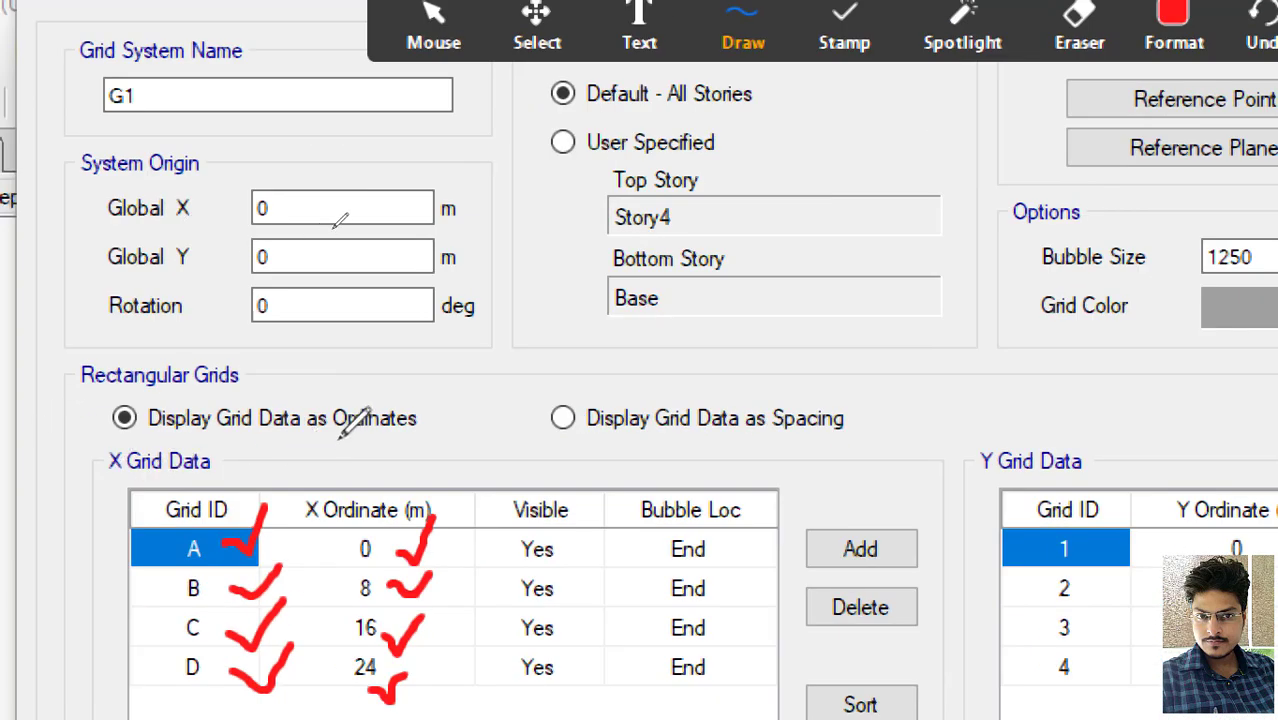
- Underline the word Ordinates in red, draw an arrow from it and add the blue text label Position beside the arrow
left_click_drag(334, 437, 419, 432)
mouse_move(380, 394)
left_mouse_down()
mouse_move(410, 366)
mouse_move(411, 387)
left_mouse_up()
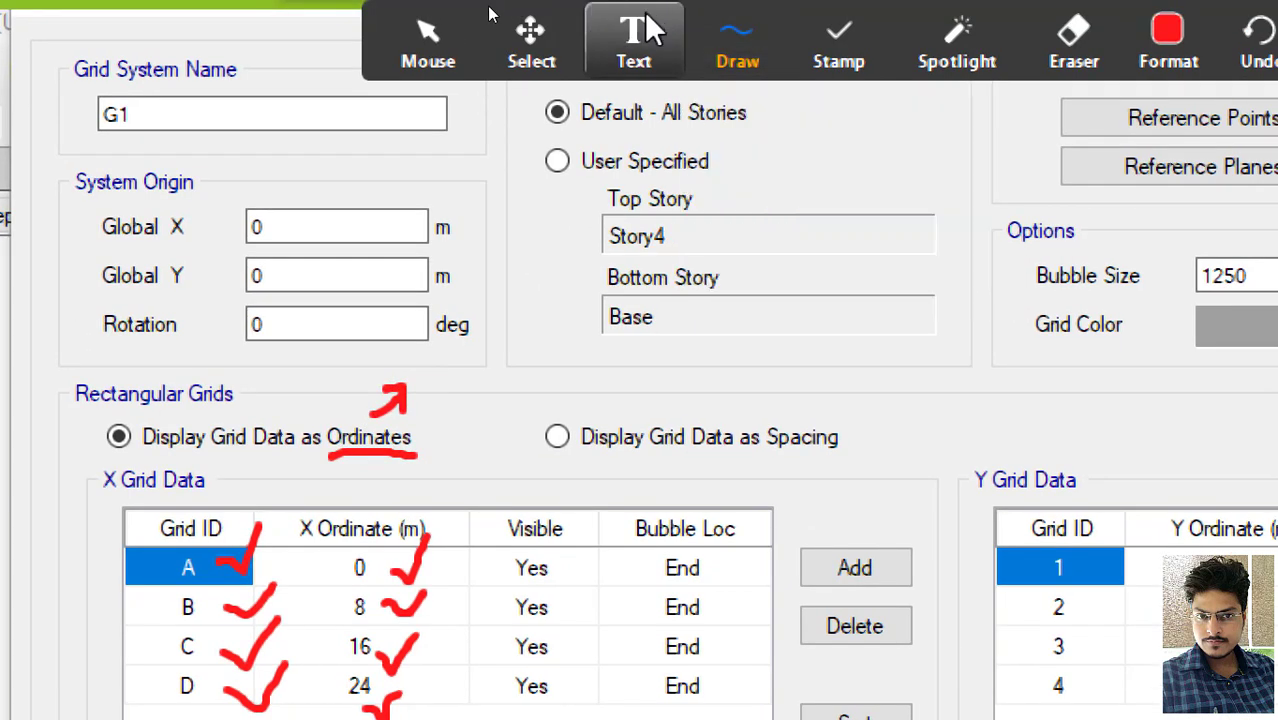
left_click(639, 25)
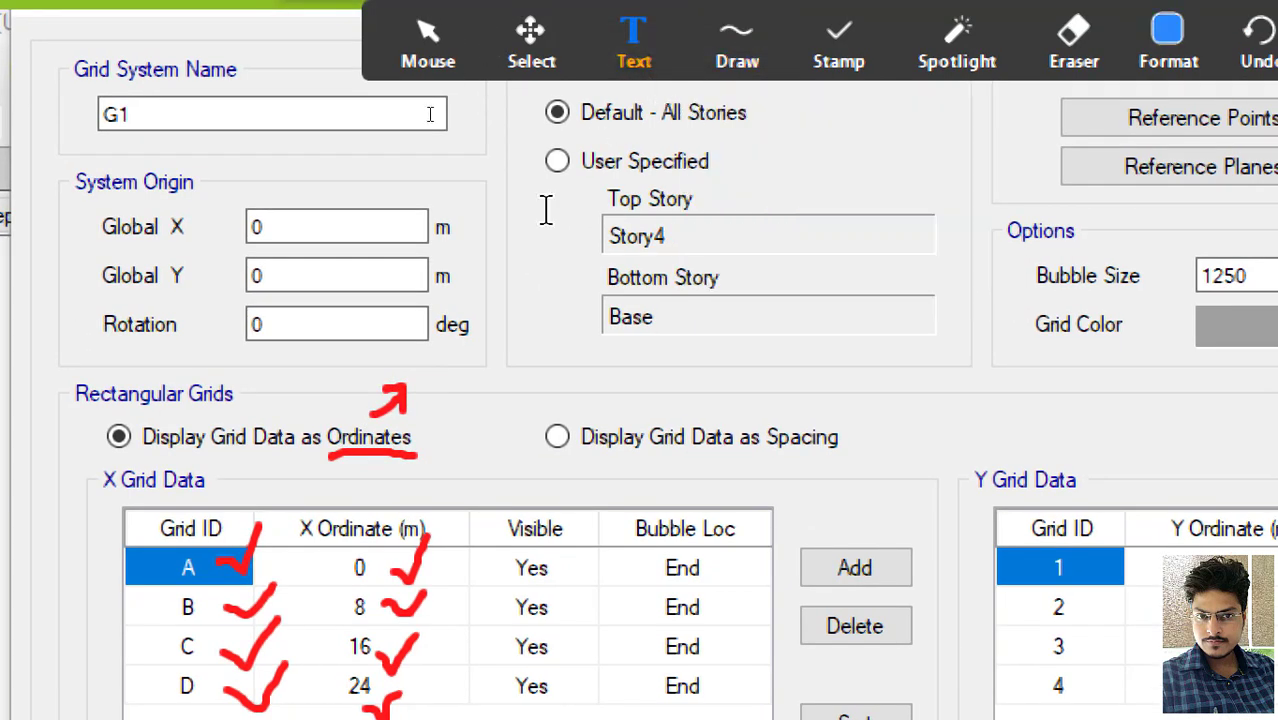
left_click(418, 390)
type("Po")
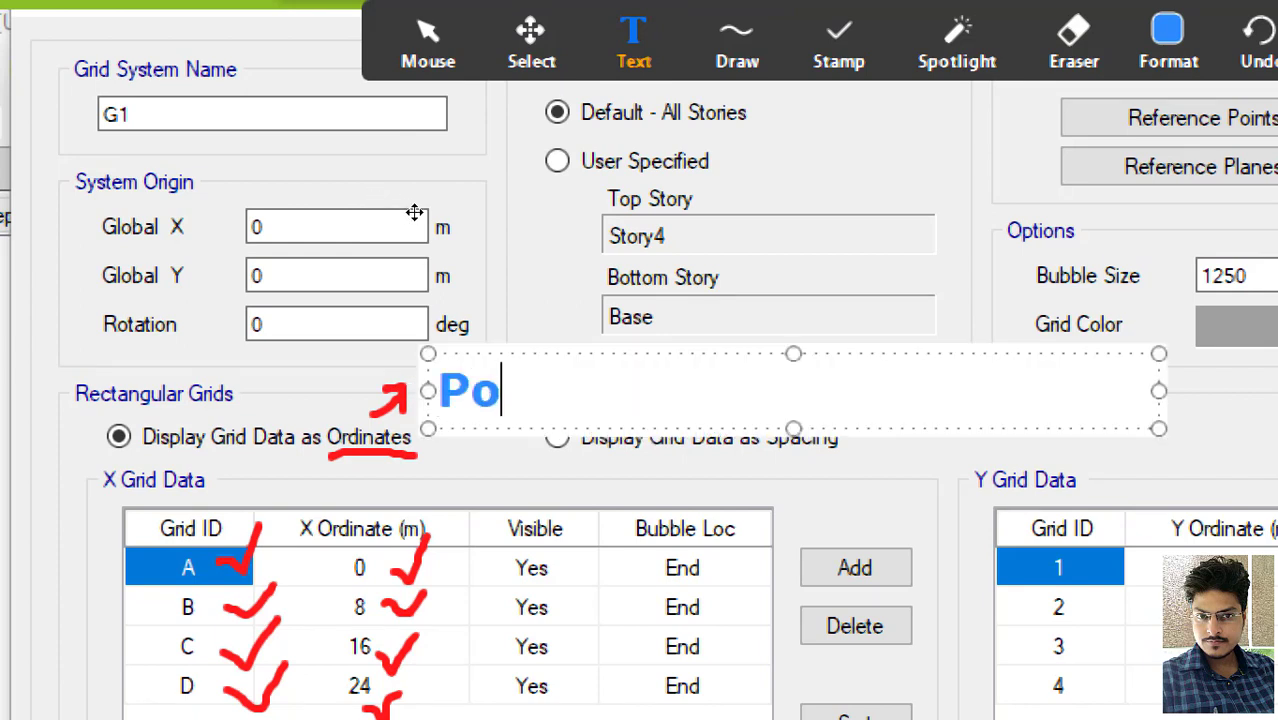
type("sition")
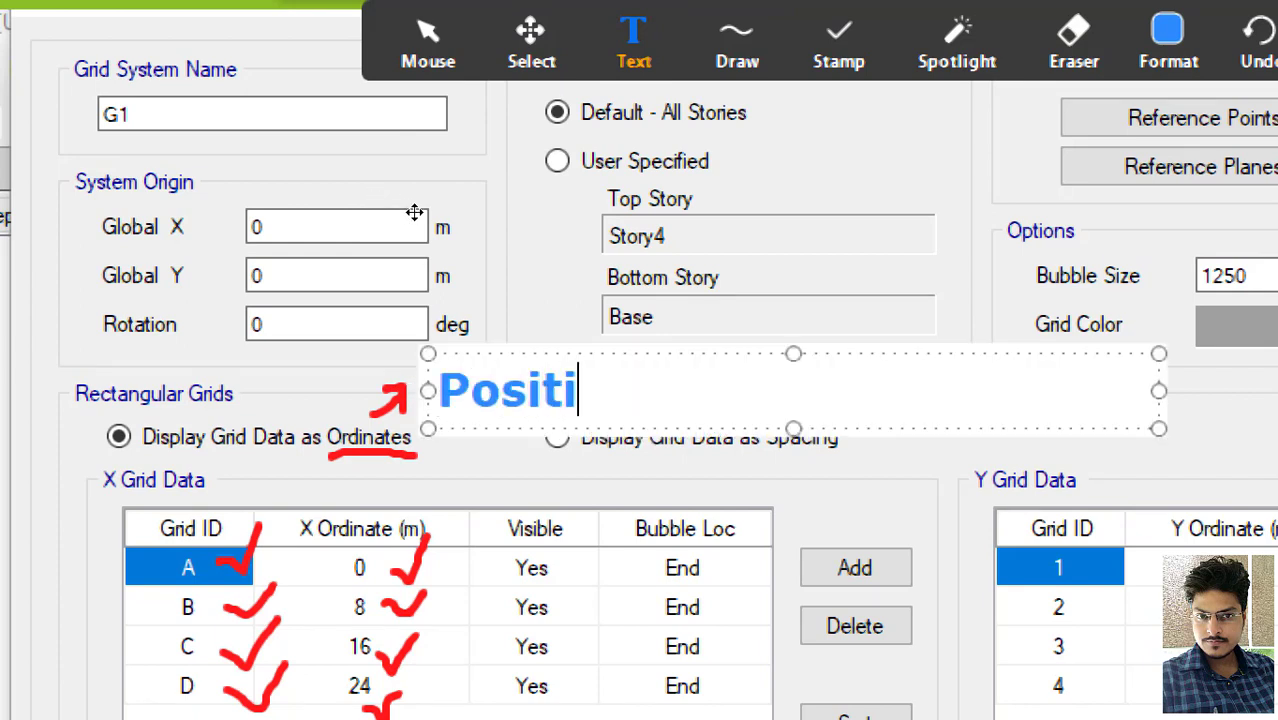
left_click(487, 483)
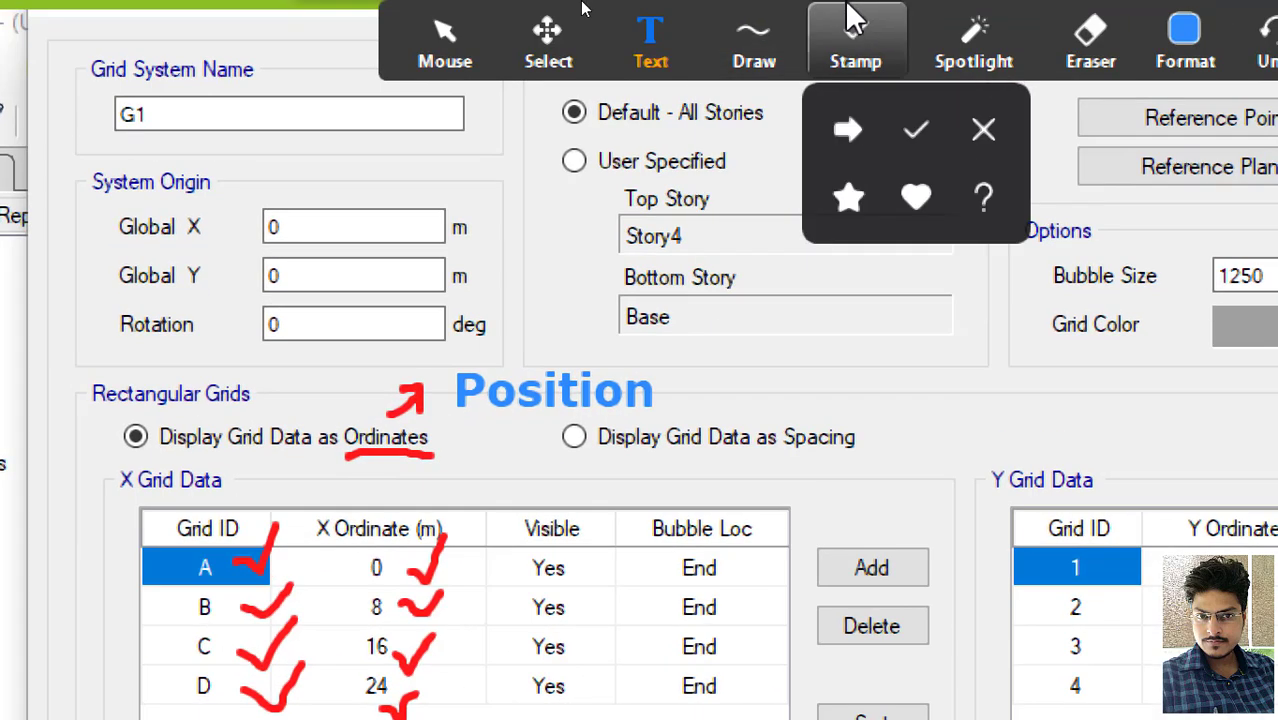
- Erase the red ticks in the X grid table and the underline below Ordinates, keeping the arrow and the Position label
left_click(1090, 50)
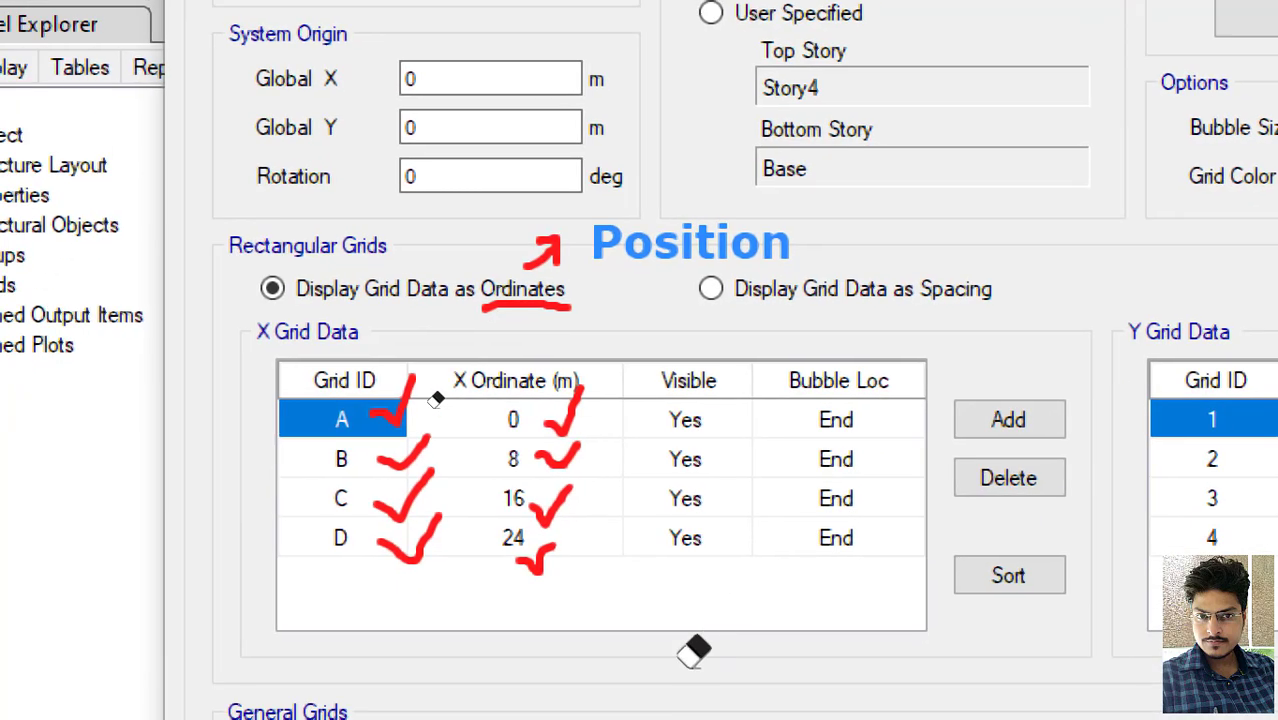
mouse_move(433, 569)
left_mouse_down()
mouse_move(400, 600)
mouse_move(396, 715)
mouse_move(242, 507)
left_mouse_up()
mouse_move(378, 358)
left_mouse_down()
mouse_move(476, 384)
mouse_move(522, 306)
left_mouse_up()
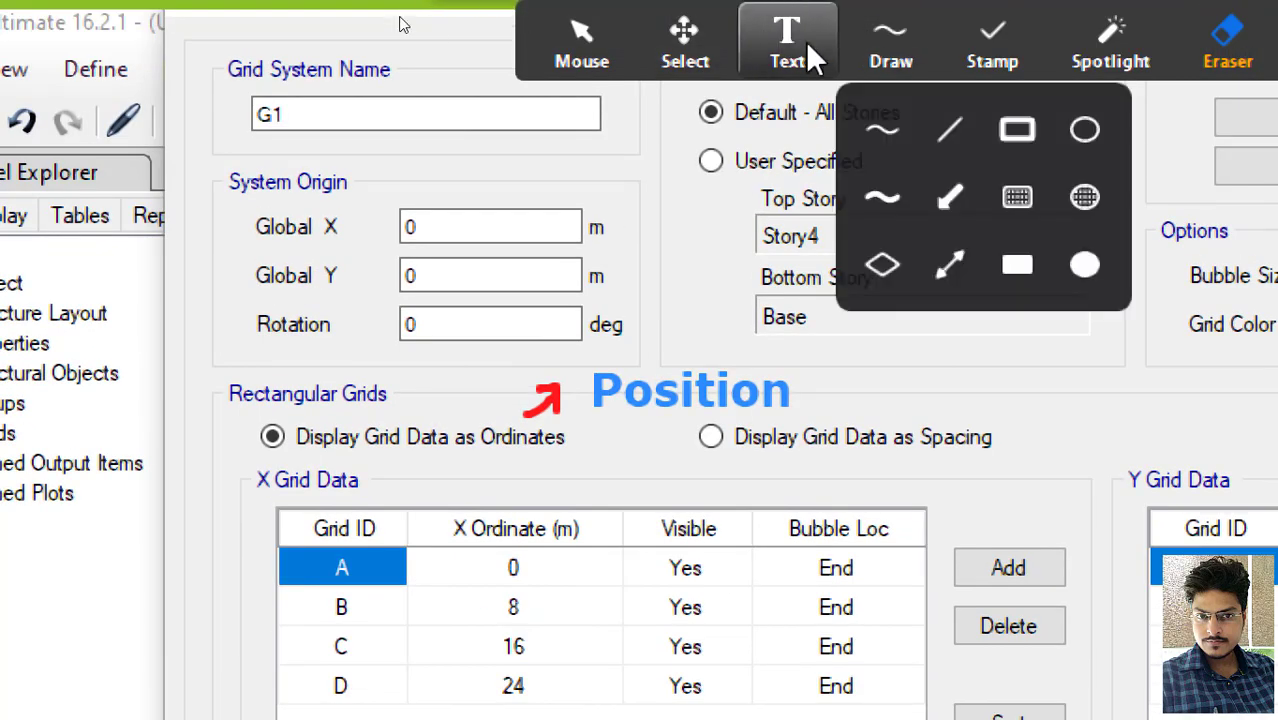
- Bracket grids A and B in red with the freehand pen, tick their X ordinates and write the spacing 8 beside them
left_click(611, 30)
left_click(900, 50)
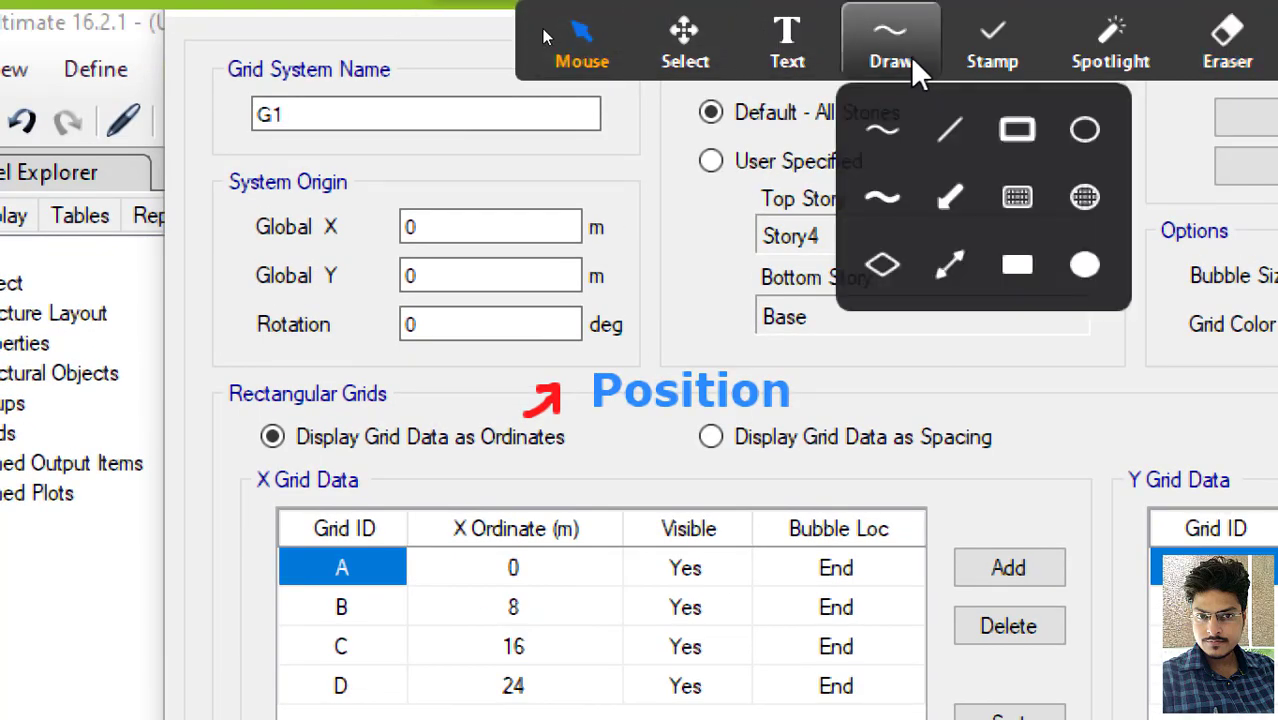
left_click(884, 128)
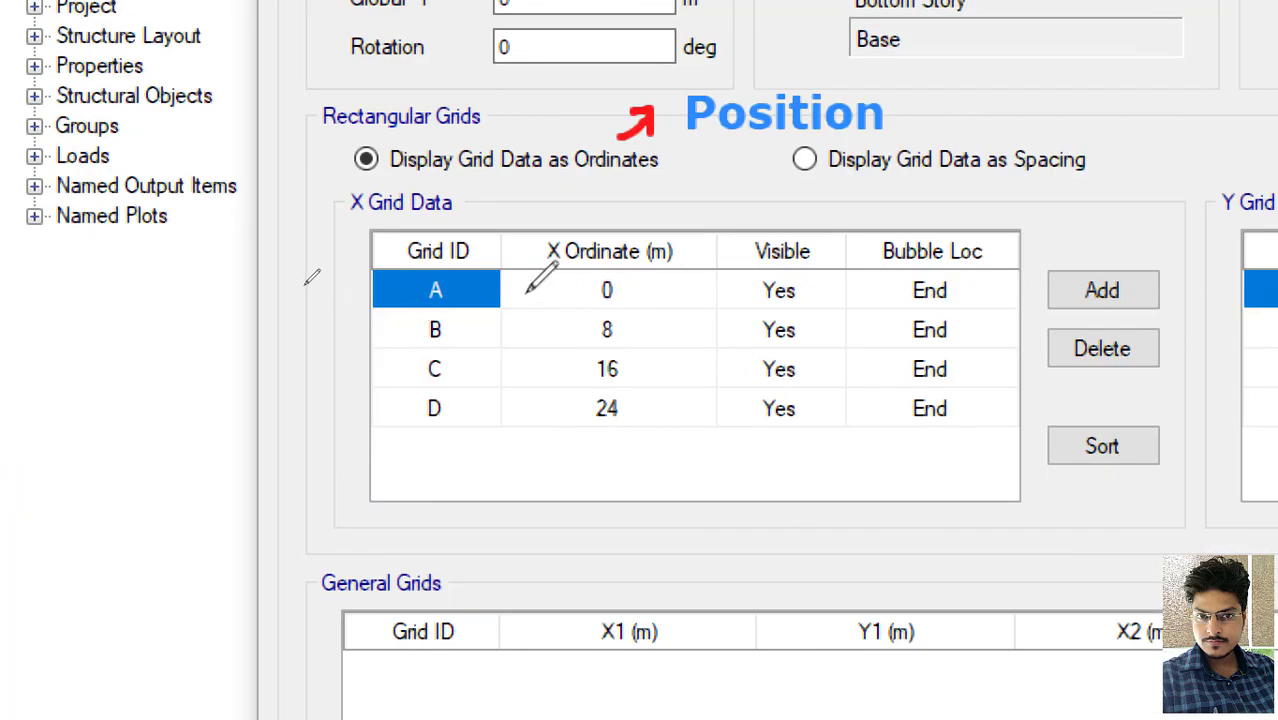
mouse_move(447, 273)
left_mouse_down()
mouse_move(470, 266)
mouse_move(470, 335)
mouse_move(455, 345)
left_mouse_up()
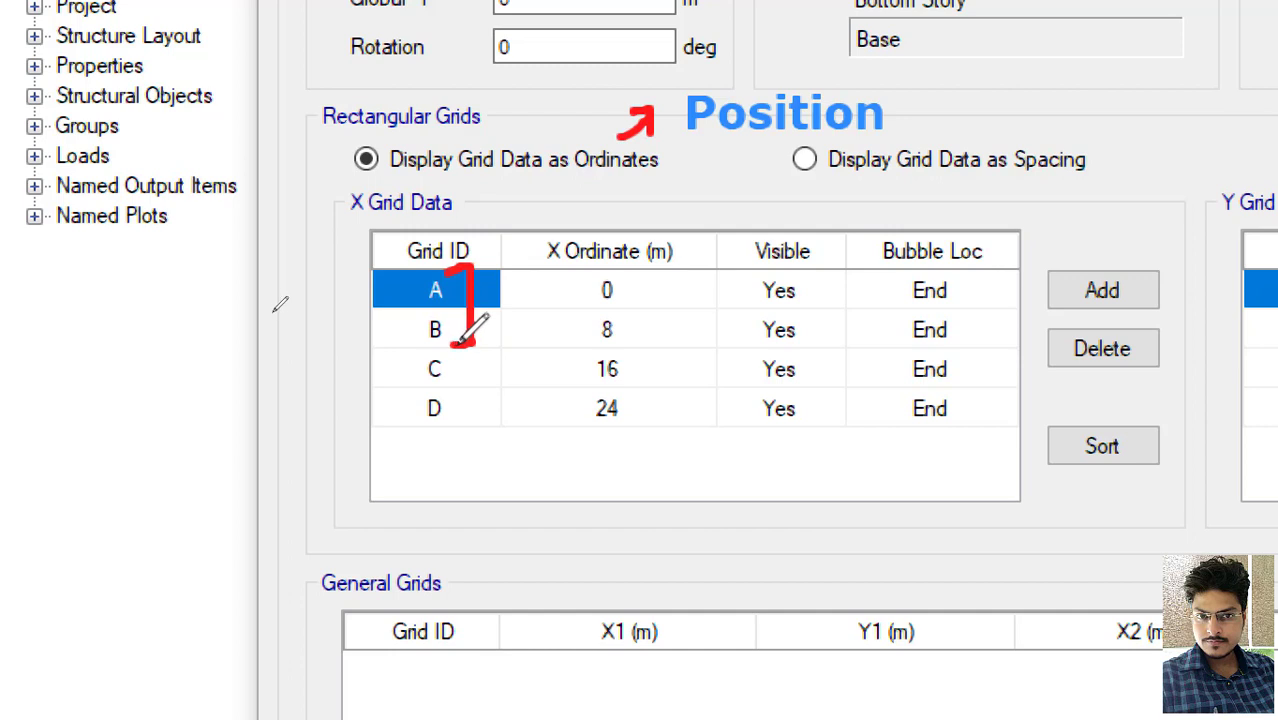
mouse_move(623, 334)
left_mouse_down()
mouse_move(640, 350)
mouse_move(660, 319)
mouse_move(635, 300)
mouse_move(652, 270)
mouse_move(679, 311)
mouse_move(676, 277)
mouse_move(697, 282)
left_mouse_up()
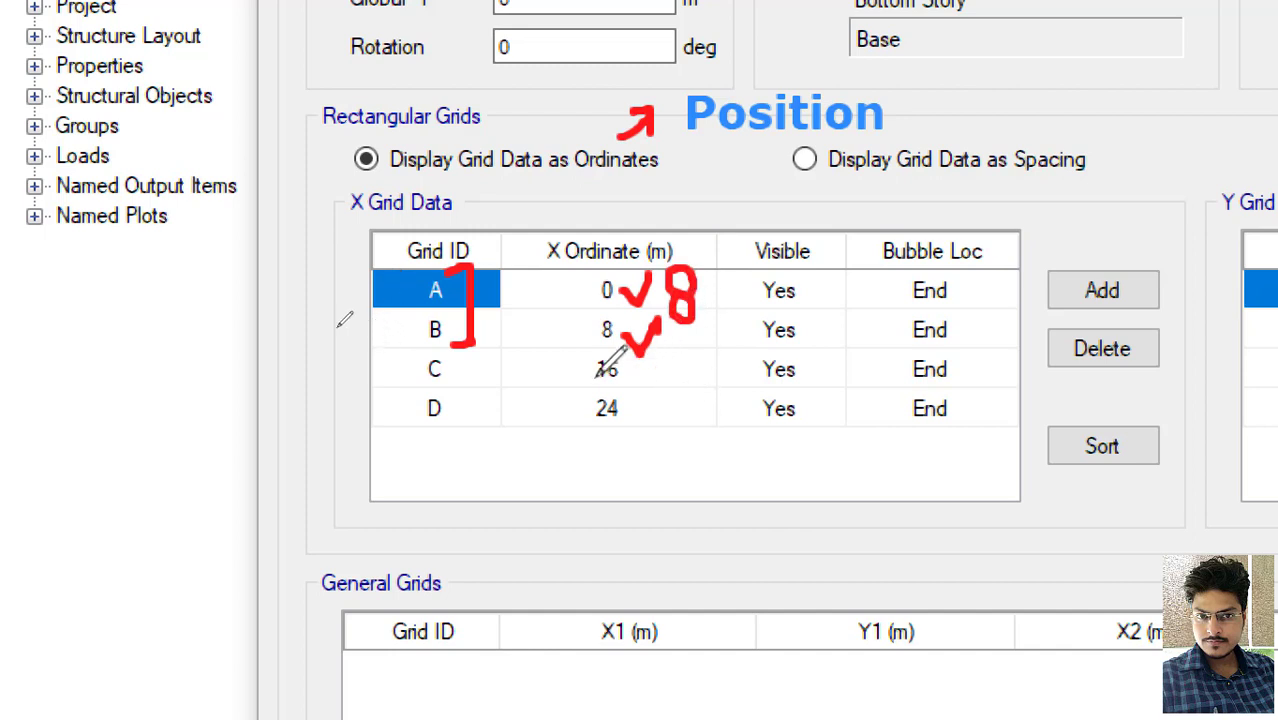
- Bracket grids B and C in red, tick their X ordinates and write the spacing 8 beside them
mouse_move(483, 314)
left_mouse_down()
mouse_move(508, 328)
mouse_move(512, 355)
mouse_move(488, 368)
left_mouse_up()
left_click_drag(478, 394, 478, 400)
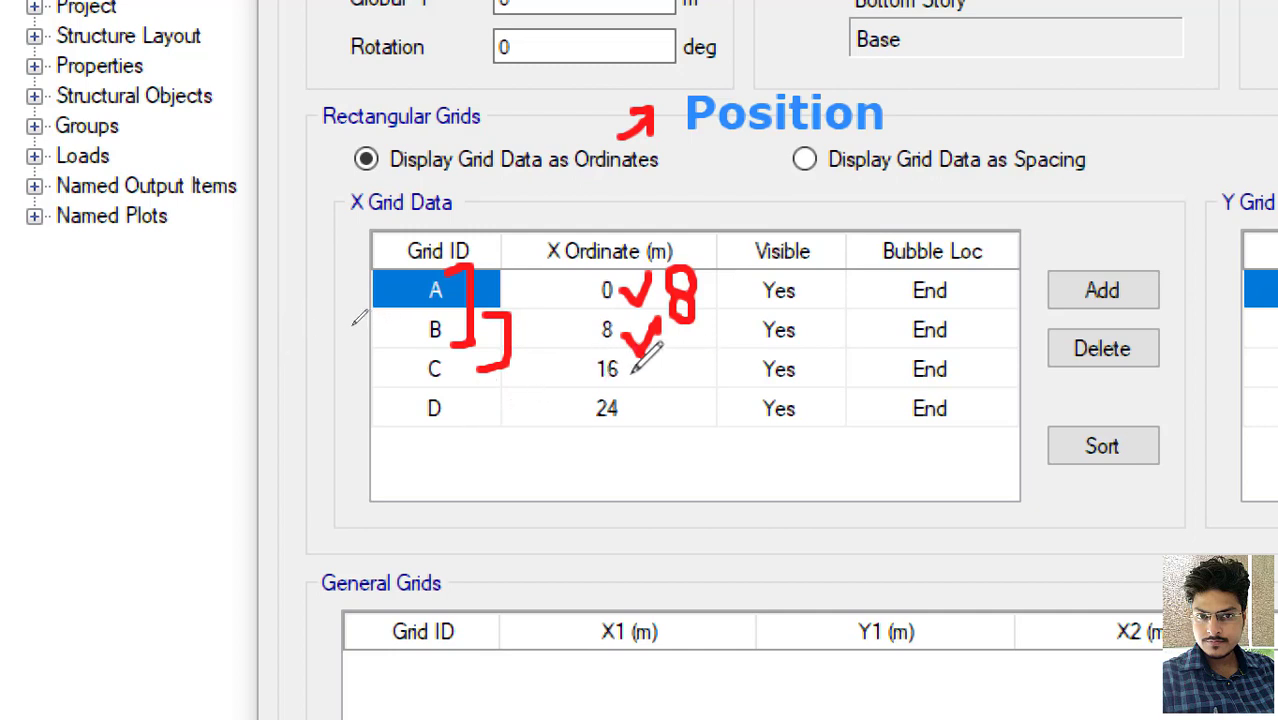
mouse_move(566, 373)
left_mouse_down()
mouse_move(584, 374)
mouse_move(593, 322)
left_mouse_up()
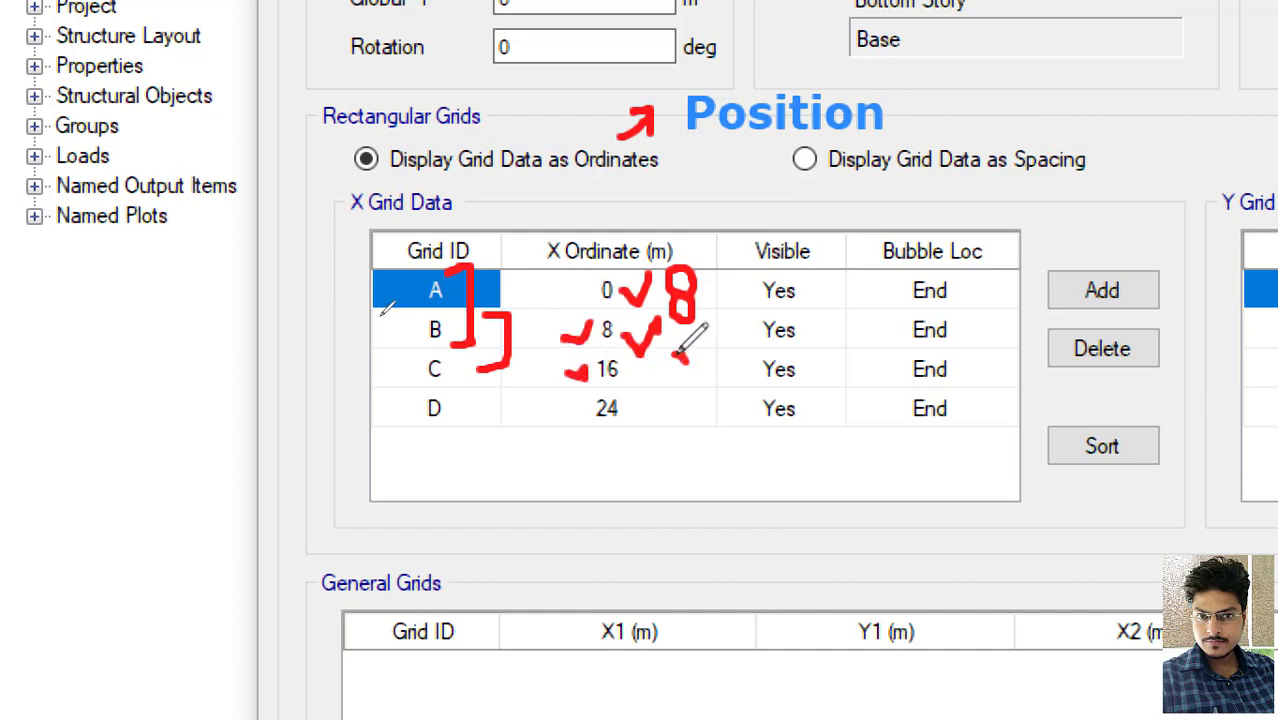
mouse_move(694, 355)
left_mouse_down()
mouse_move(692, 378)
mouse_move(688, 322)
mouse_move(706, 342)
mouse_move(688, 380)
left_mouse_up()
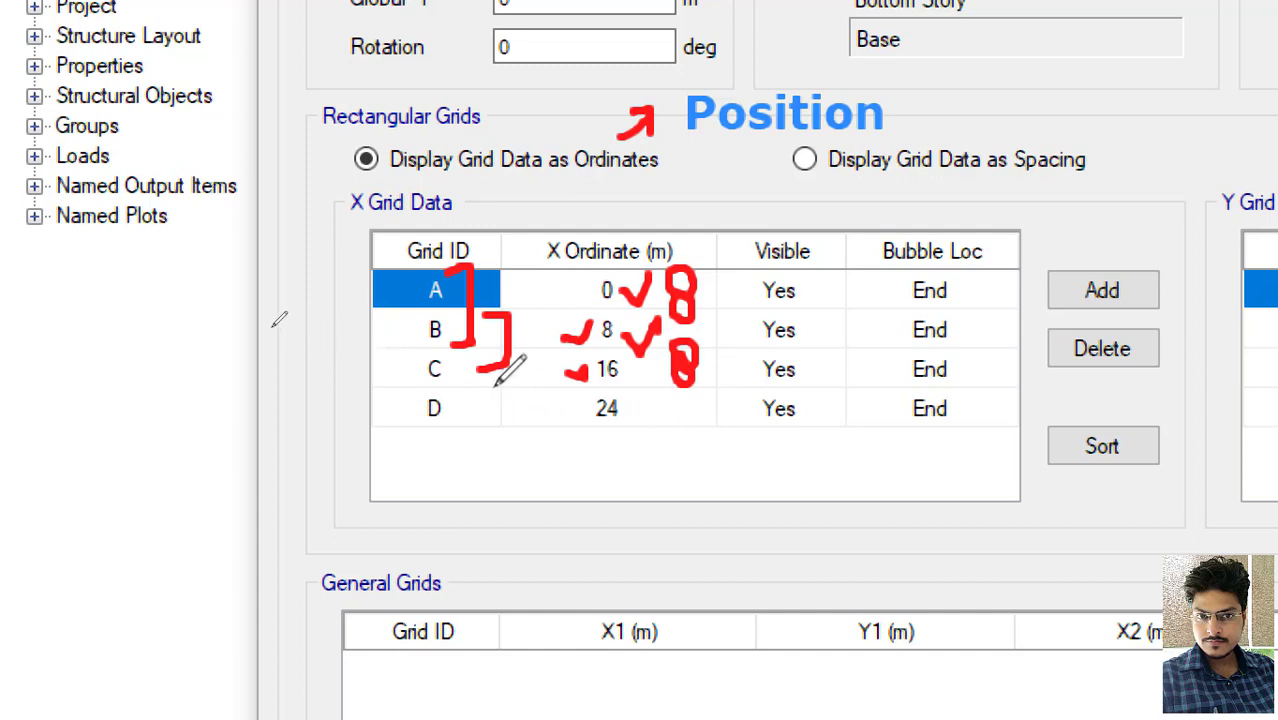
- Bracket grids C and D, underline their X ordinates with the spacing 8 beside them, and underline the Display Grid Data as Spacing option in red
left_click_drag(472, 367, 467, 411)
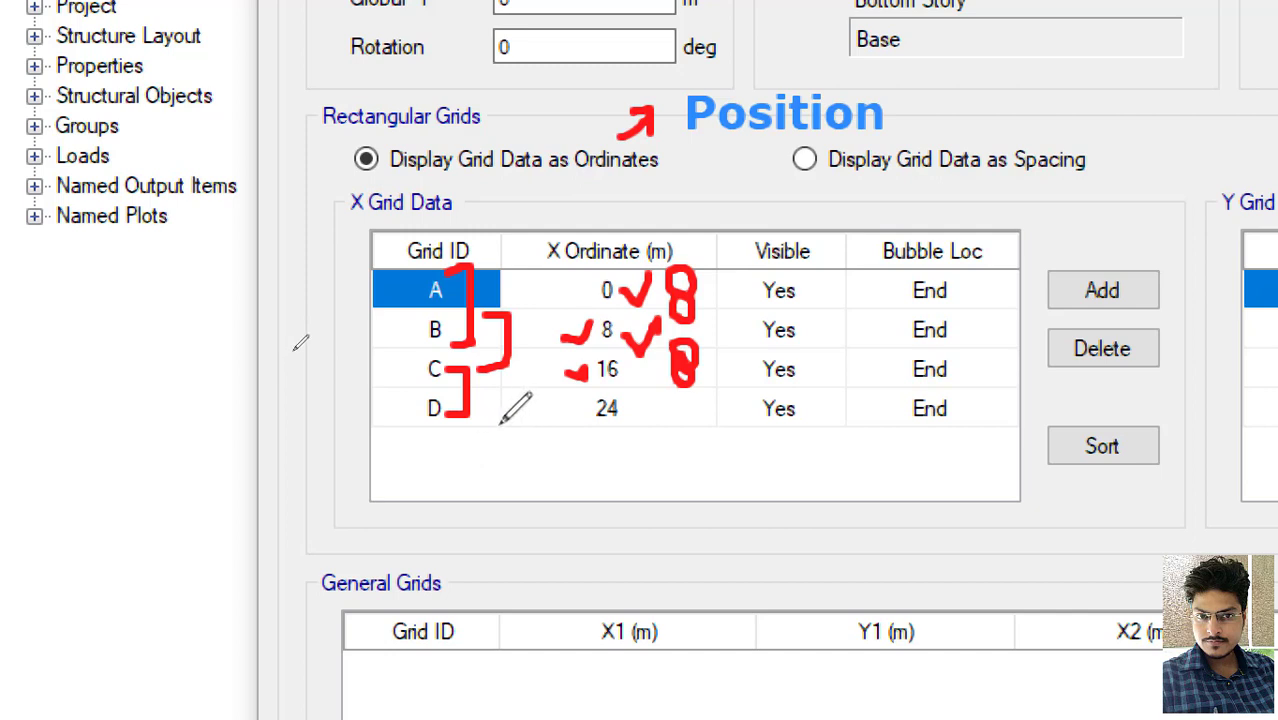
mouse_move(594, 428)
left_mouse_down()
mouse_move(620, 428)
mouse_move(624, 388)
mouse_move(668, 431)
mouse_move(665, 394)
mouse_move(688, 410)
left_mouse_up()
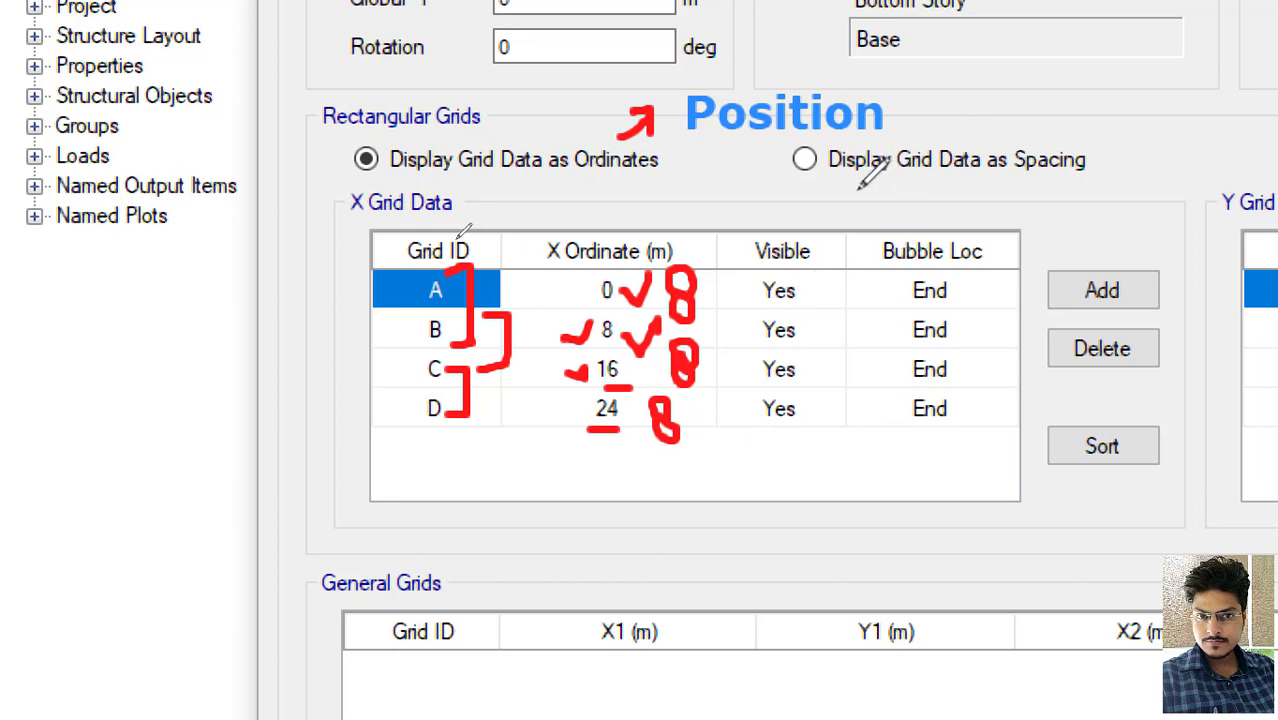
left_click_drag(840, 196, 1087, 183)
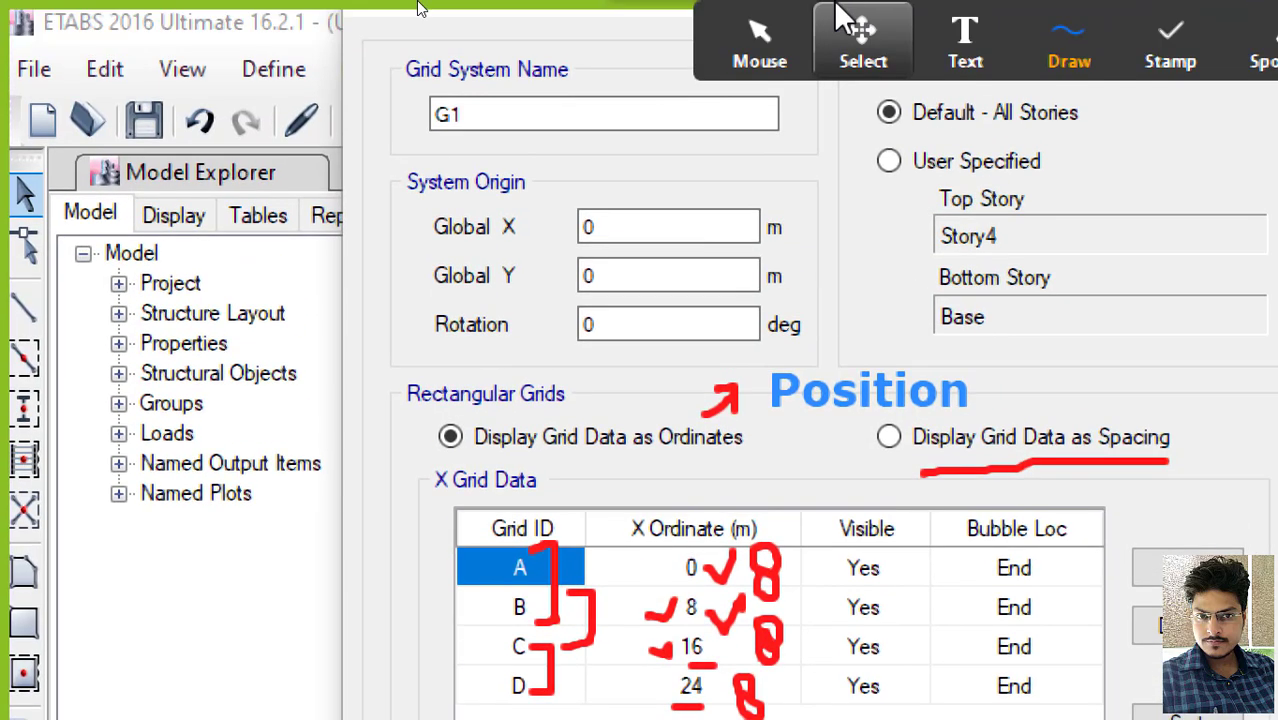
- Erase the red brackets, ticks, underlines and spacing numbers from the X grid table
left_click(1160, 38)
left_click(1115, 28)
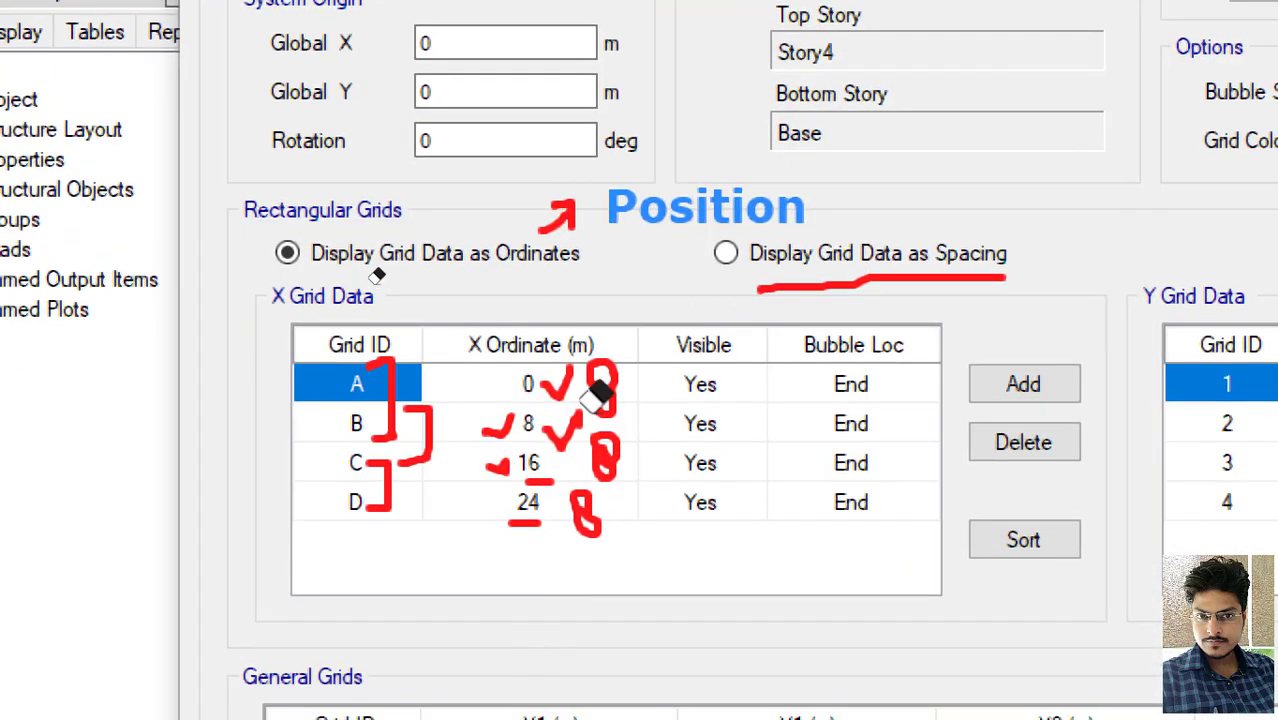
mouse_move(598, 395)
left_mouse_down()
mouse_move(581, 326)
mouse_move(575, 532)
mouse_move(507, 433)
mouse_move(451, 412)
mouse_move(405, 350)
mouse_move(377, 452)
mouse_move(440, 432)
left_mouse_up()
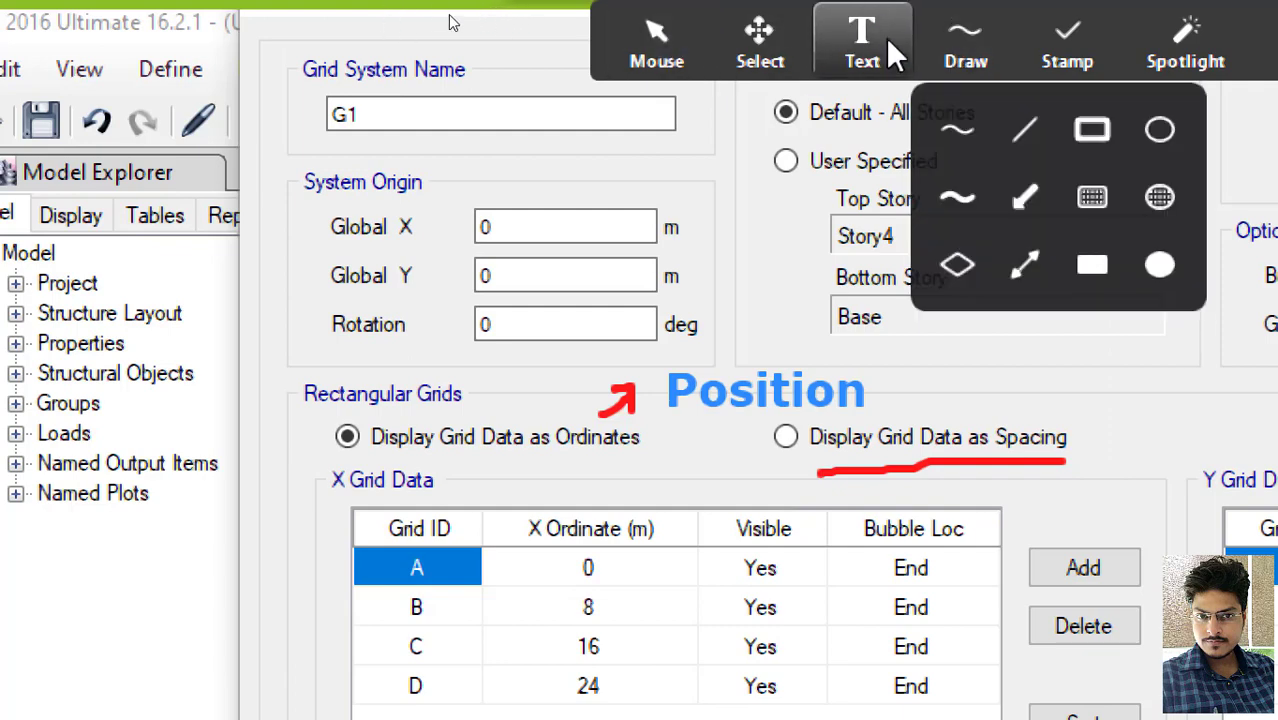
- Return to the normal mouse pointer and switch the grid data display to spacing, back to ordinates, and to spacing again
left_click(690, 50)
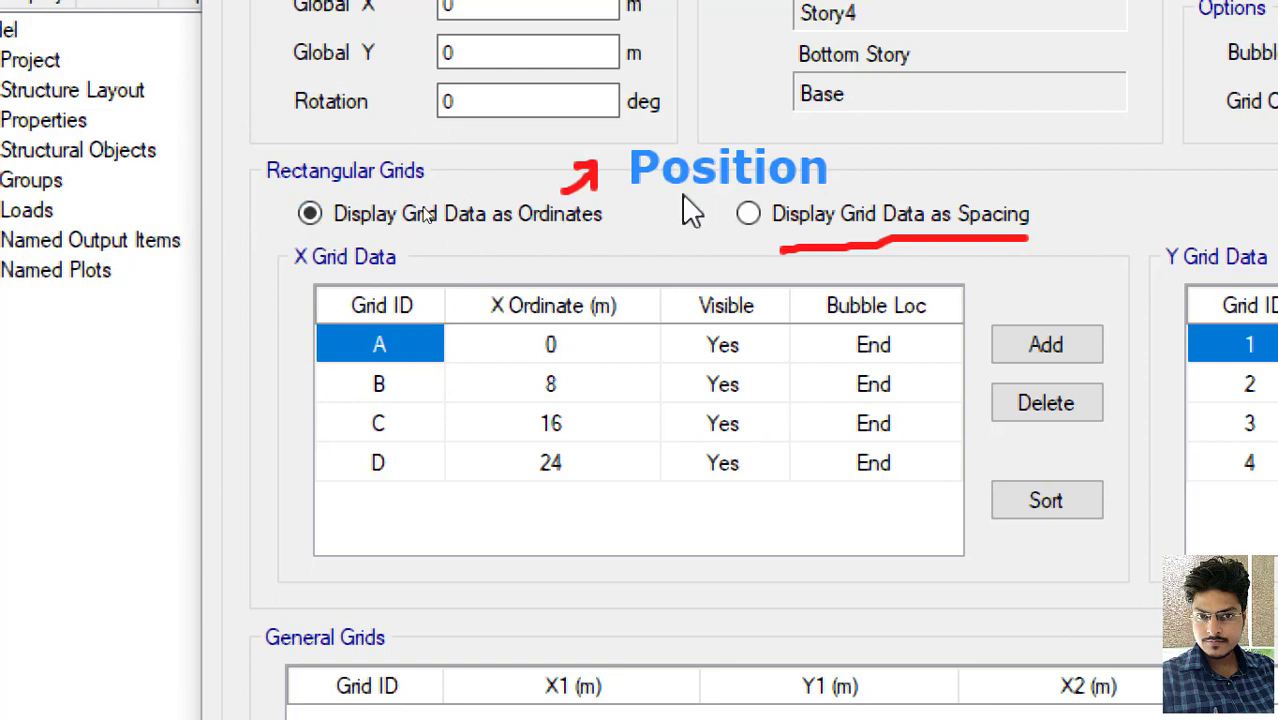
left_click(749, 214)
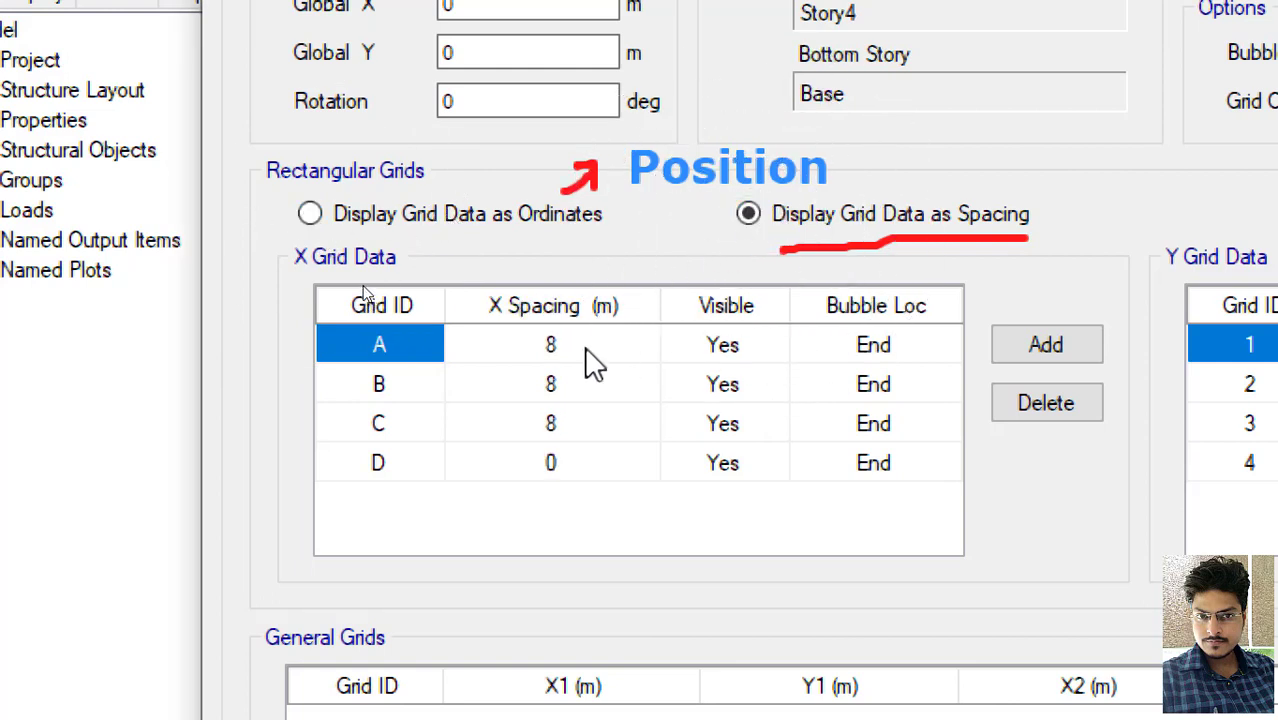
left_click(319, 217)
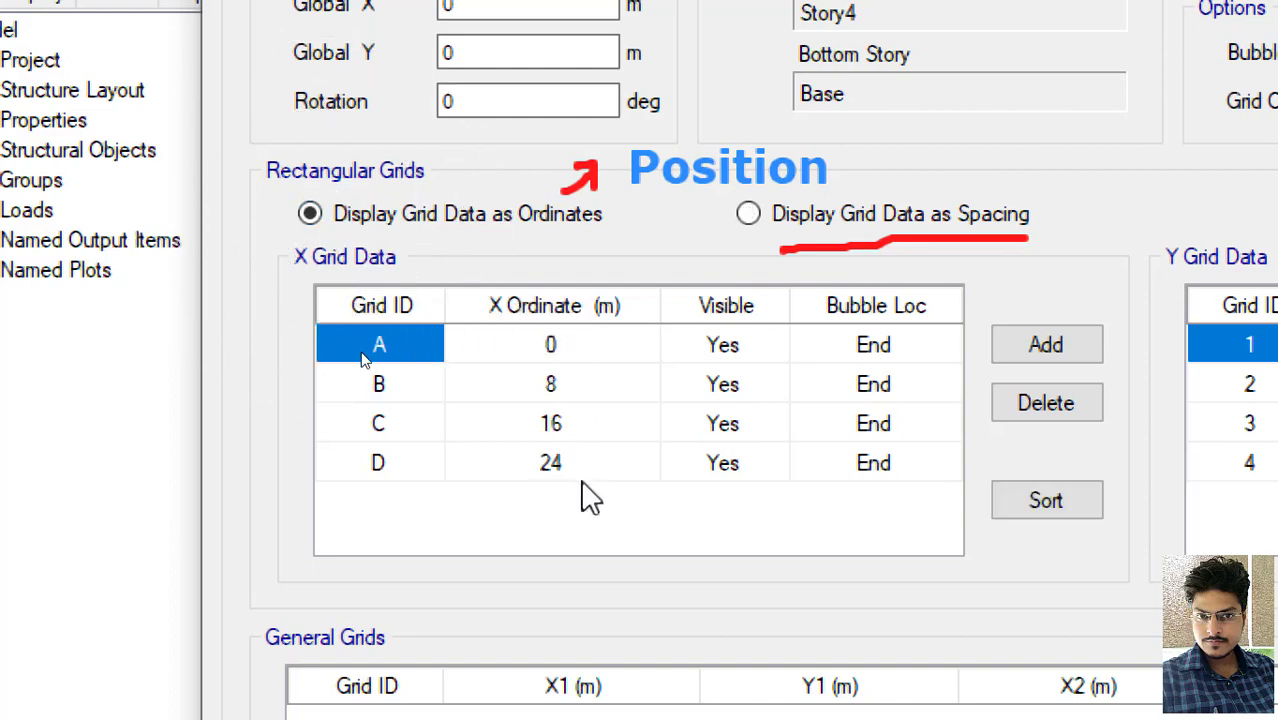
left_click(748, 214)
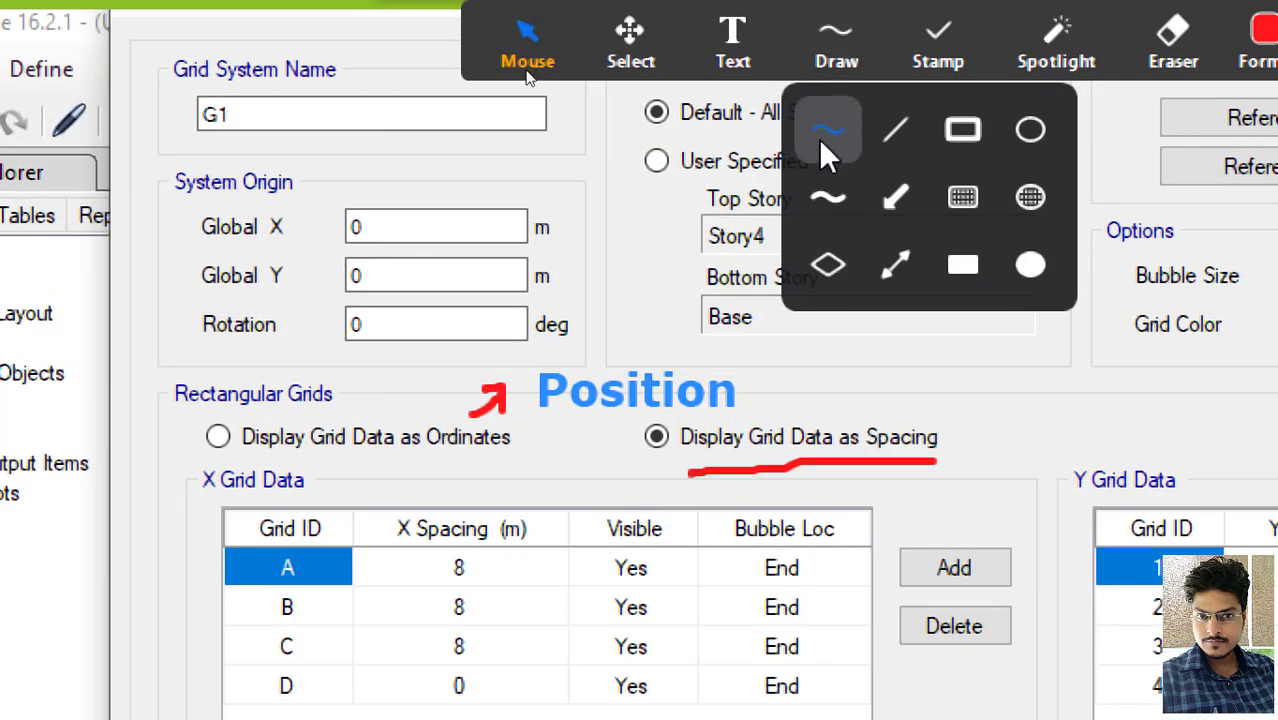
- Bracket grid pairs A-B, B-C and C-D in red, connect them to their X spacings, and write 0 beside grid D's spacing
left_click(820, 140)
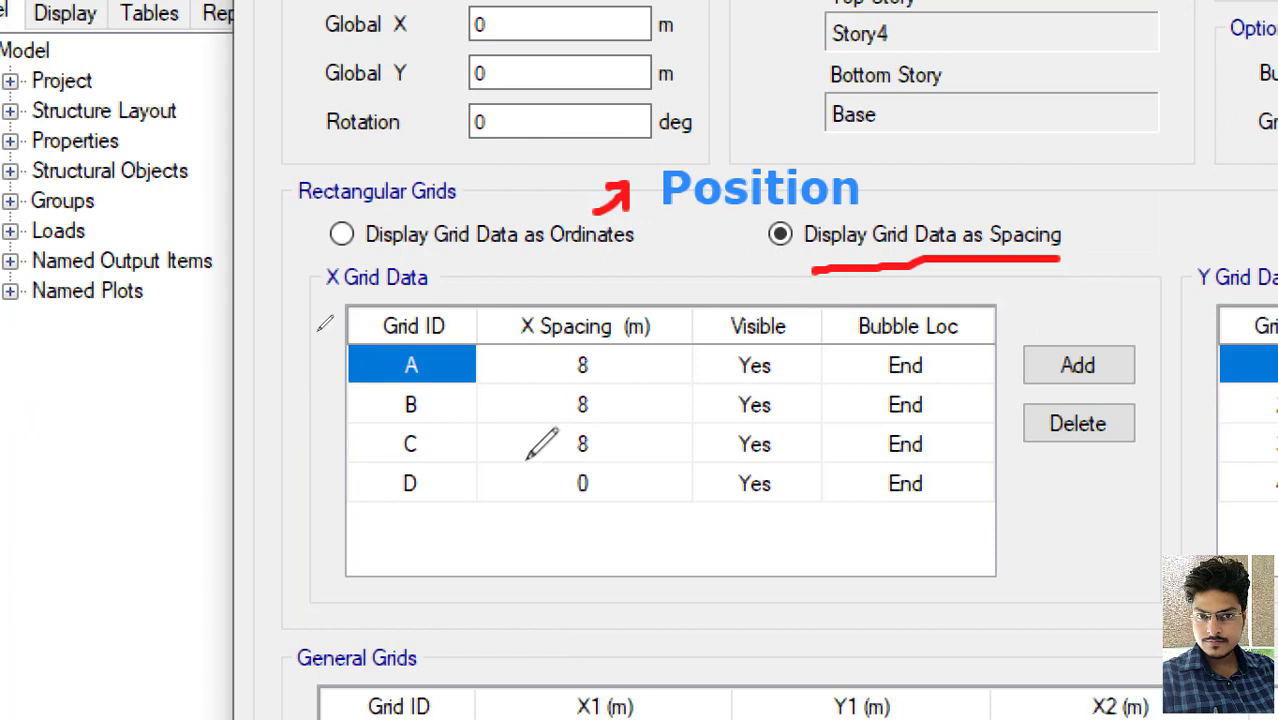
mouse_move(426, 367)
left_mouse_down()
mouse_move(440, 360)
mouse_move(440, 410)
mouse_move(426, 411)
left_mouse_up()
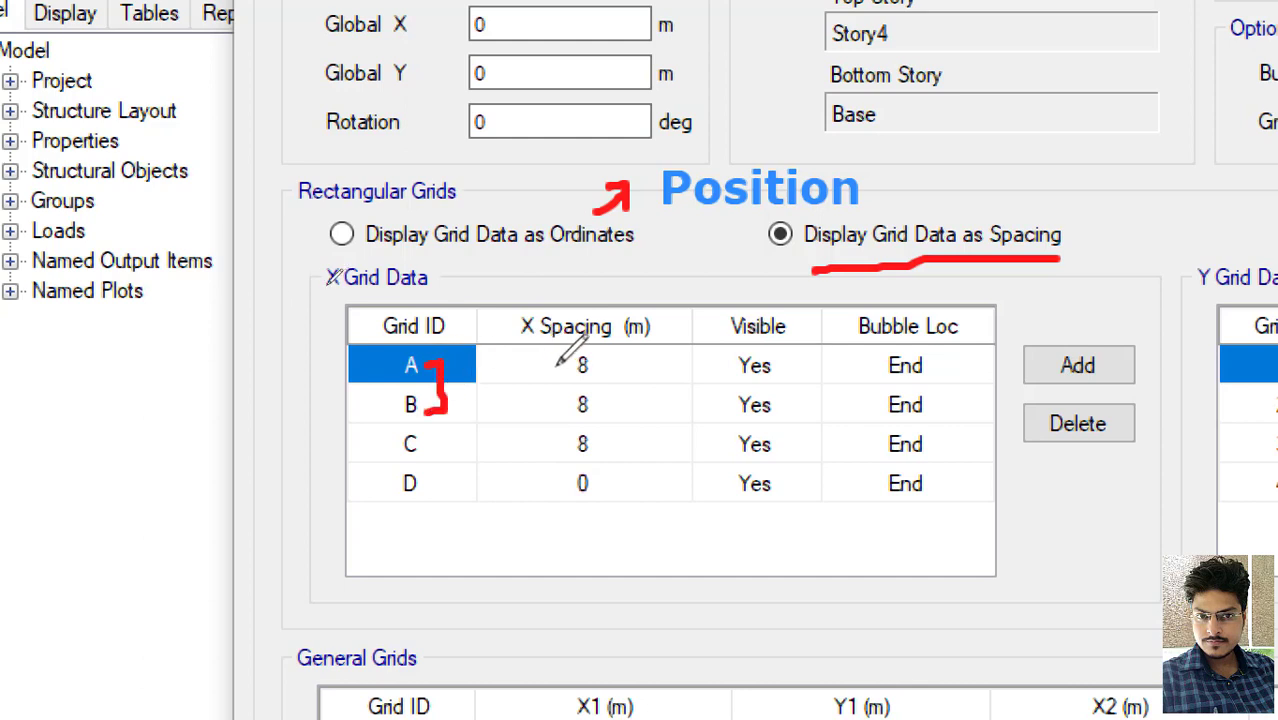
left_click_drag(472, 369, 562, 364)
mouse_move(462, 400)
left_mouse_down()
mouse_move(480, 401)
mouse_move(485, 428)
mouse_move(456, 448)
left_mouse_up()
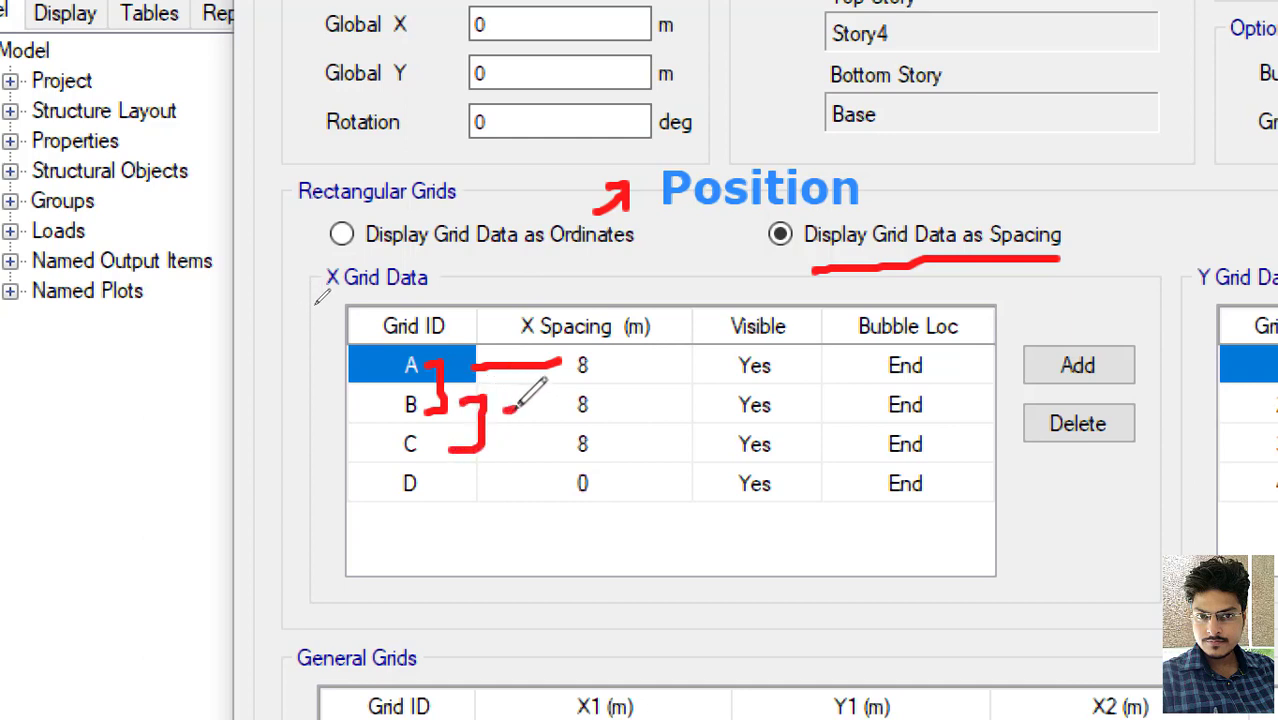
left_click_drag(510, 407, 562, 405)
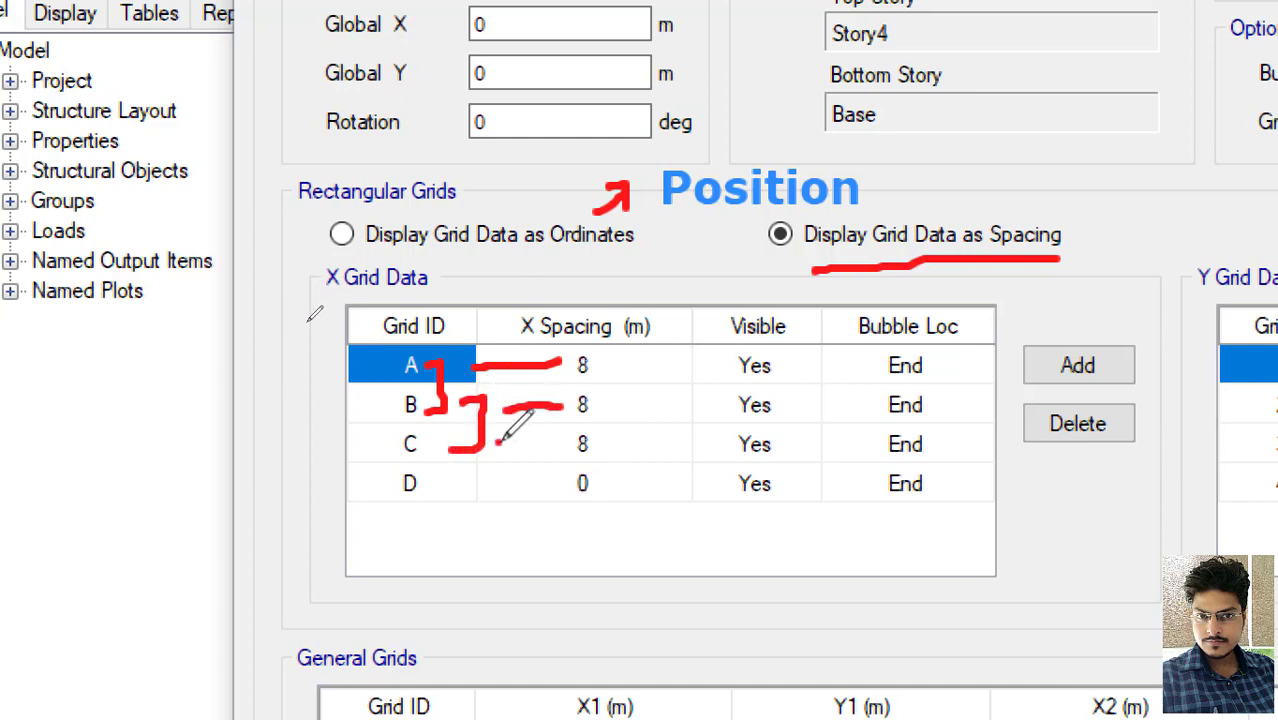
mouse_move(497, 441)
left_mouse_down()
mouse_move(514, 484)
mouse_move(477, 488)
left_mouse_up()
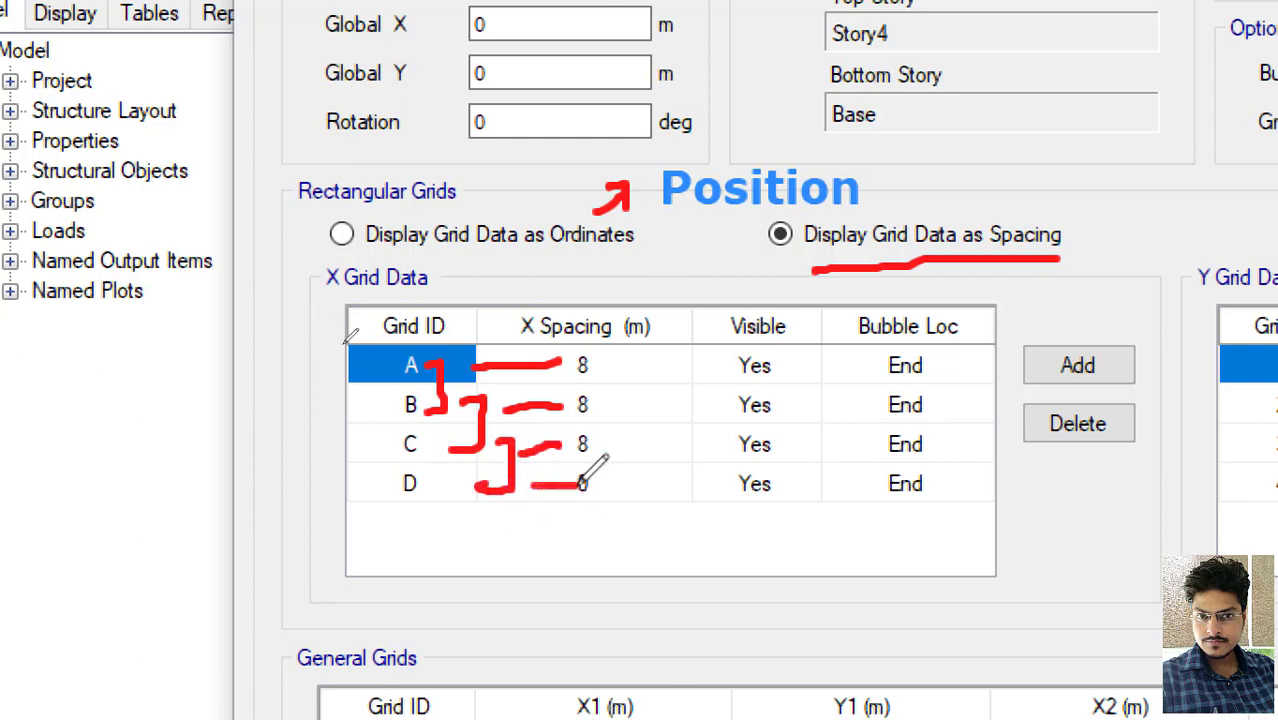
mouse_move(533, 484)
left_mouse_down()
mouse_move(581, 481)
mouse_move(558, 484)
mouse_move(582, 482)
mouse_move(573, 494)
mouse_move(626, 474)
left_mouse_up()
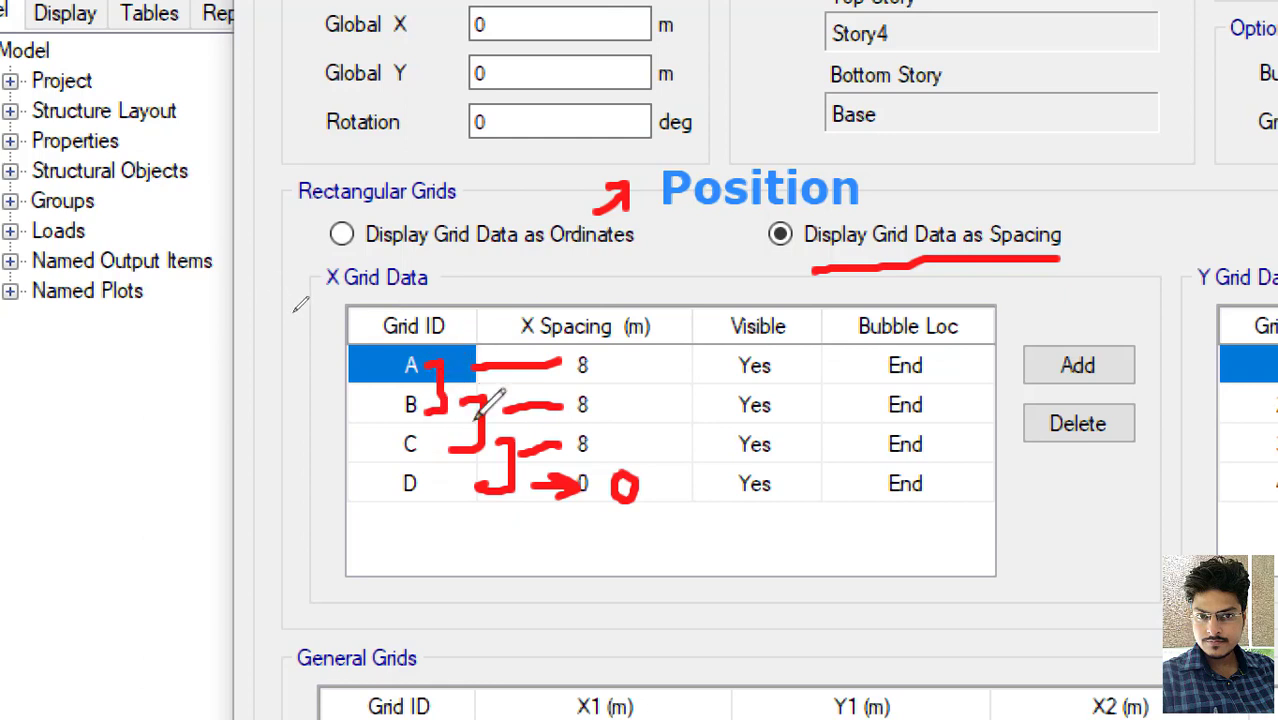
- Tick the X spacing values of grids A, B, C and D in red
left_click_drag(598, 368, 618, 366)
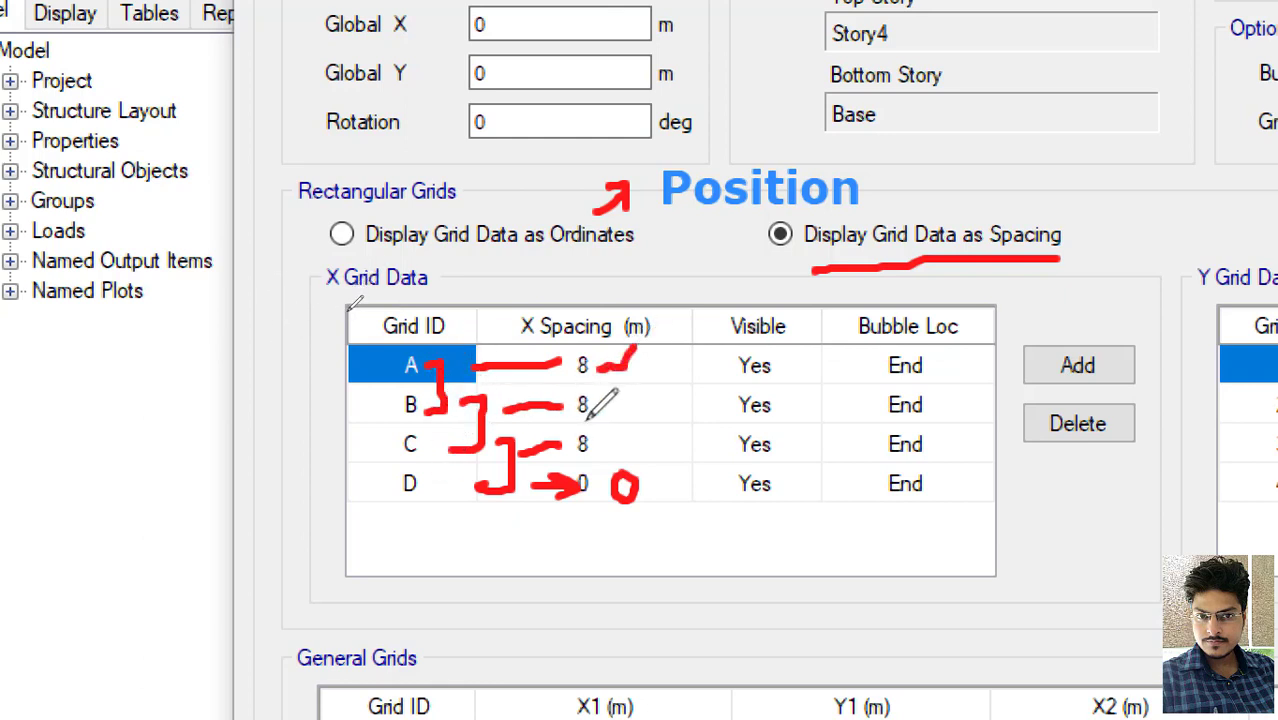
left_click_drag(599, 403, 645, 373)
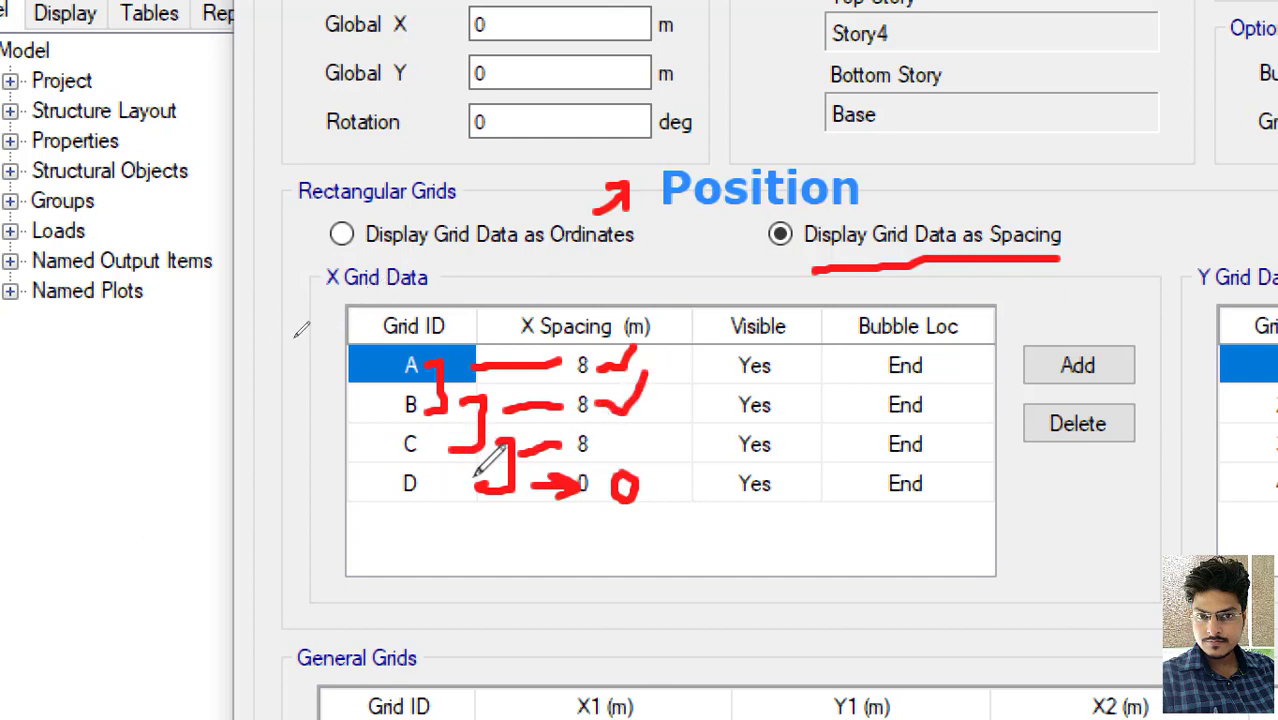
mouse_move(613, 440)
left_mouse_down()
mouse_move(630, 455)
mouse_move(650, 420)
left_mouse_up()
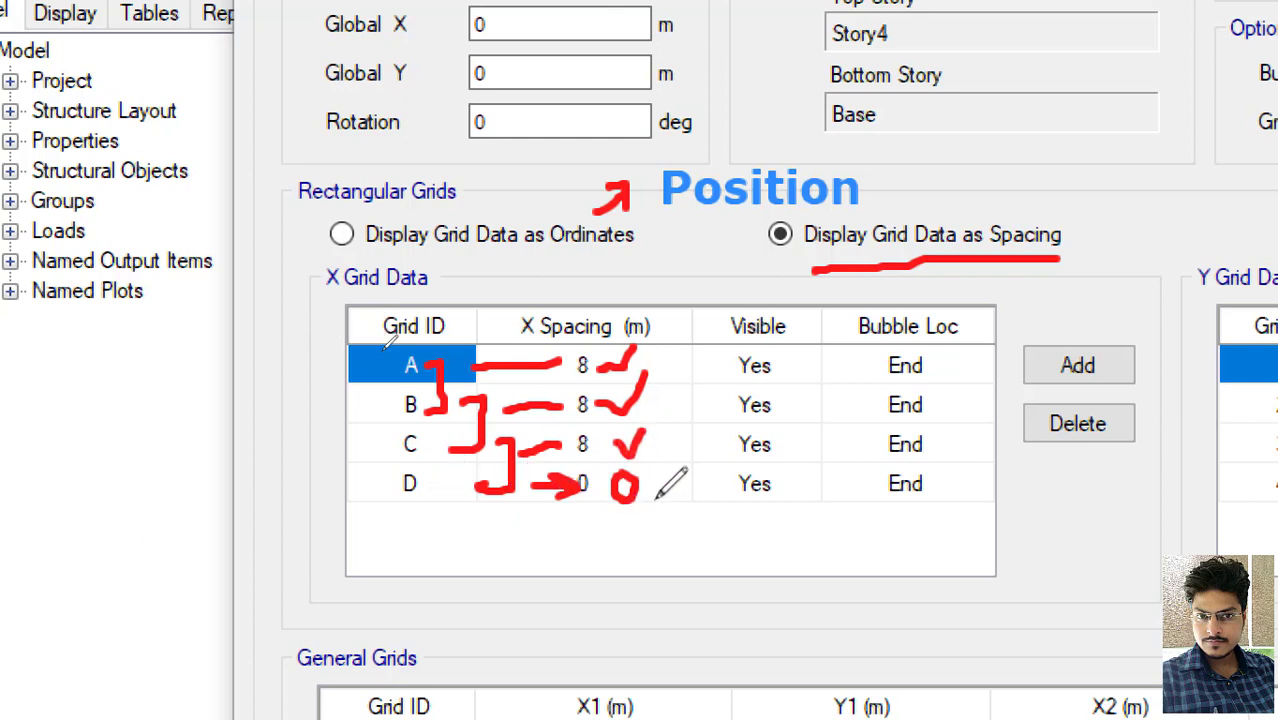
left_click_drag(657, 483, 686, 462)
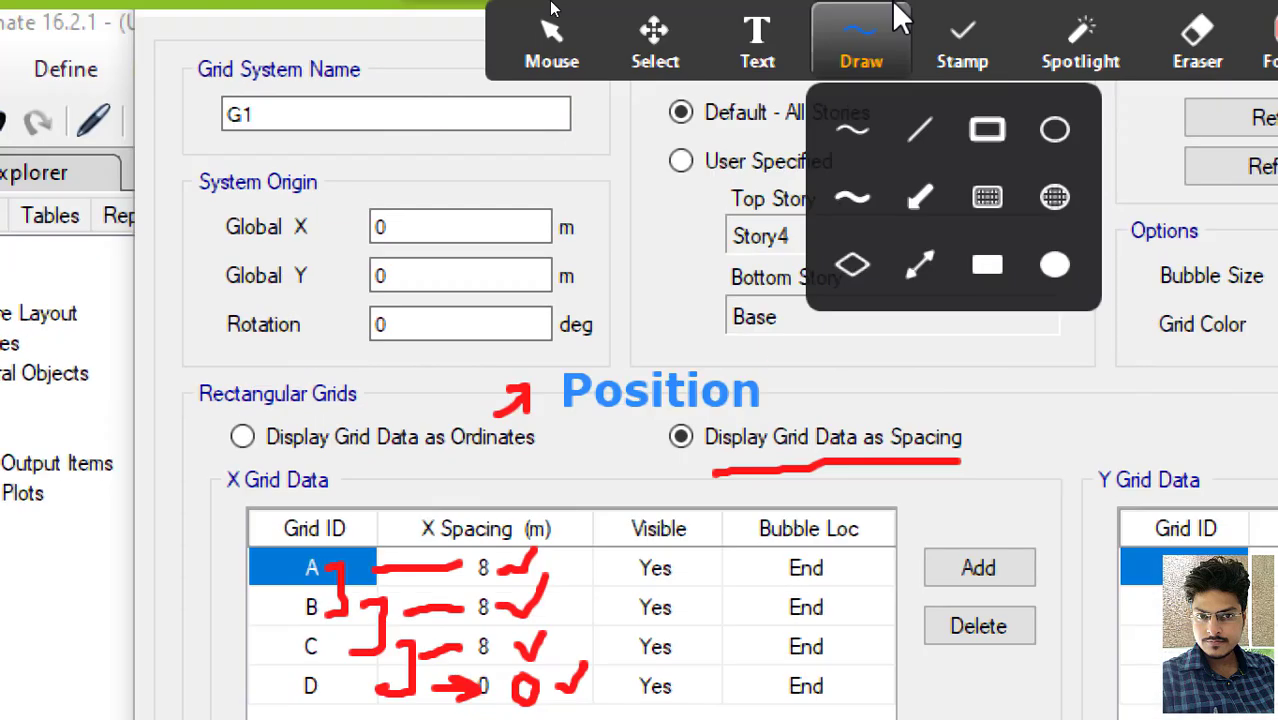
- Erase the red brackets, strokes, ticks and written 0 from the X grid table
left_click(1154, 36)
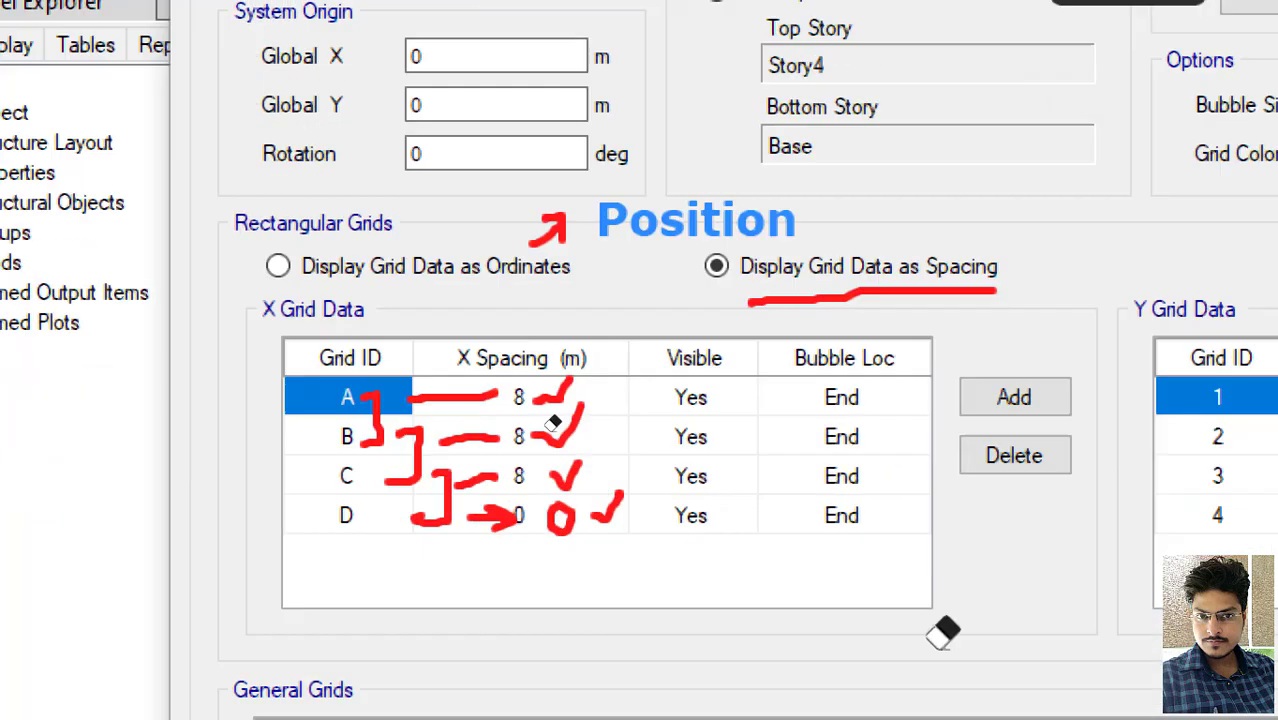
mouse_move(472, 603)
left_mouse_down()
mouse_move(418, 639)
mouse_move(364, 560)
left_mouse_up()
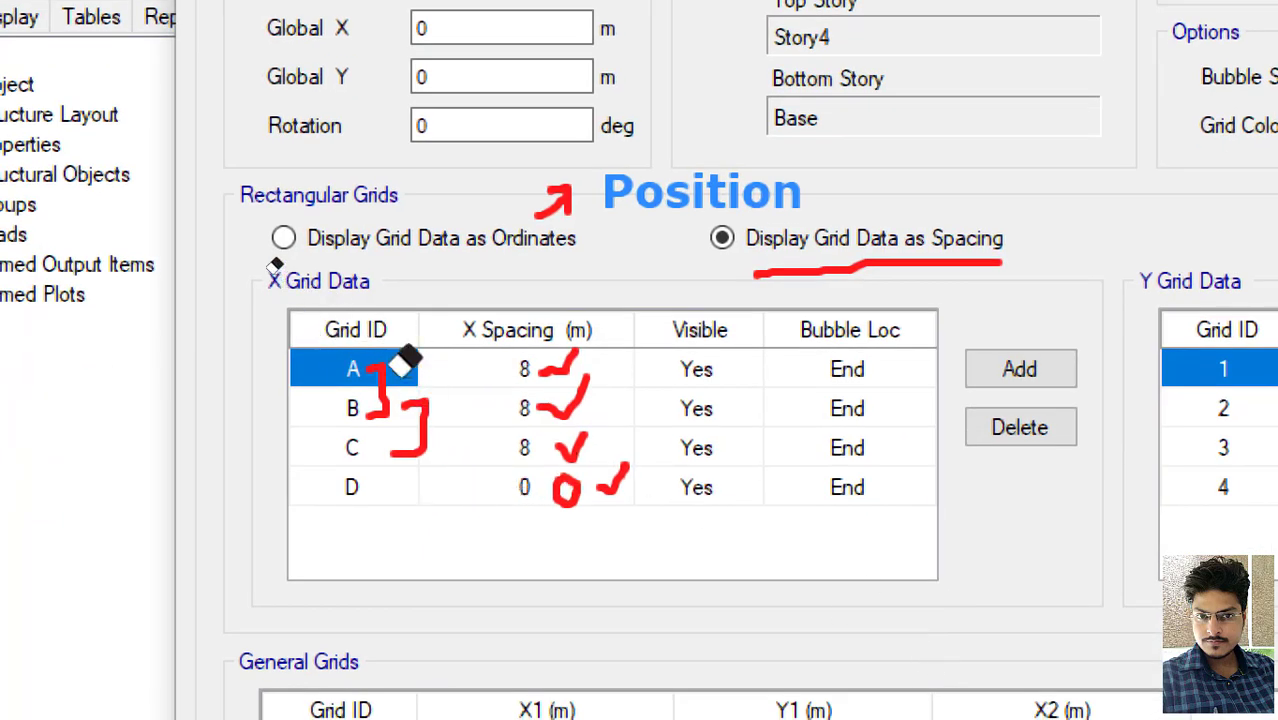
mouse_move(405, 360)
left_mouse_down()
mouse_move(419, 422)
mouse_move(548, 342)
mouse_move(616, 465)
left_mouse_up()
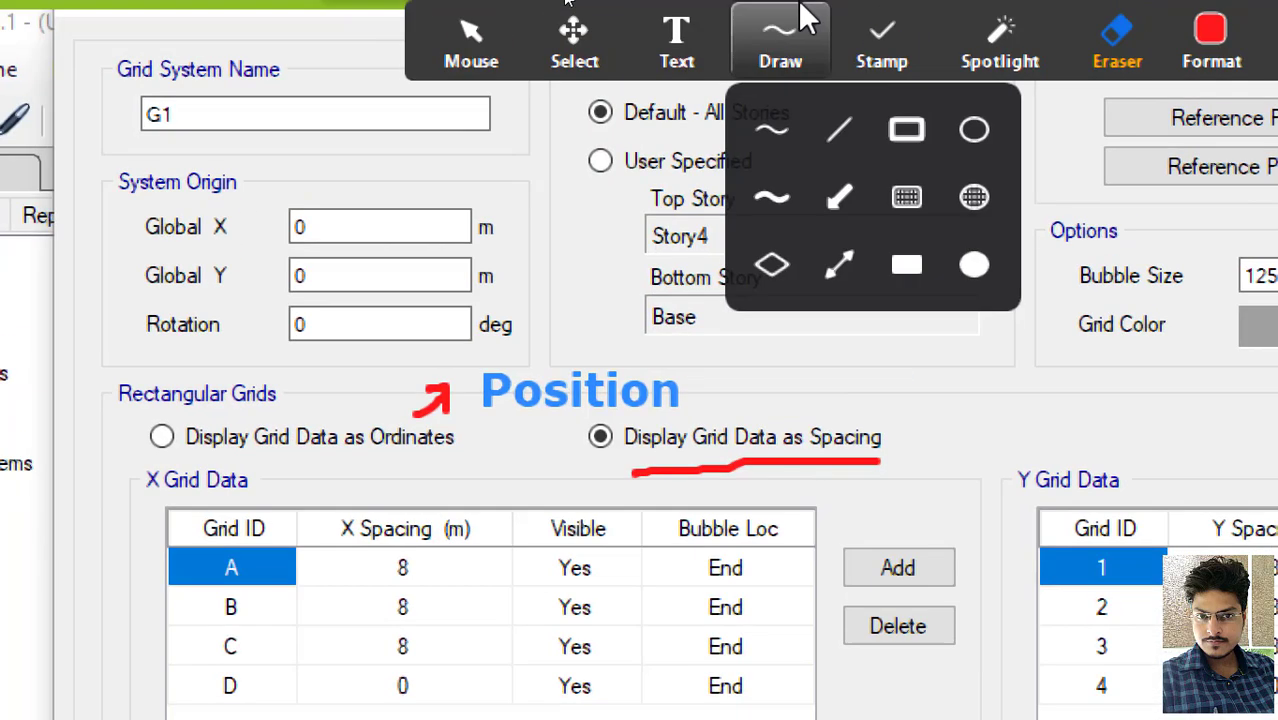
- Return to the normal mouse pointer, display the grid data as ordinates, and add a Y grid line after grid 4
left_click(471, 42)
left_click(160, 440)
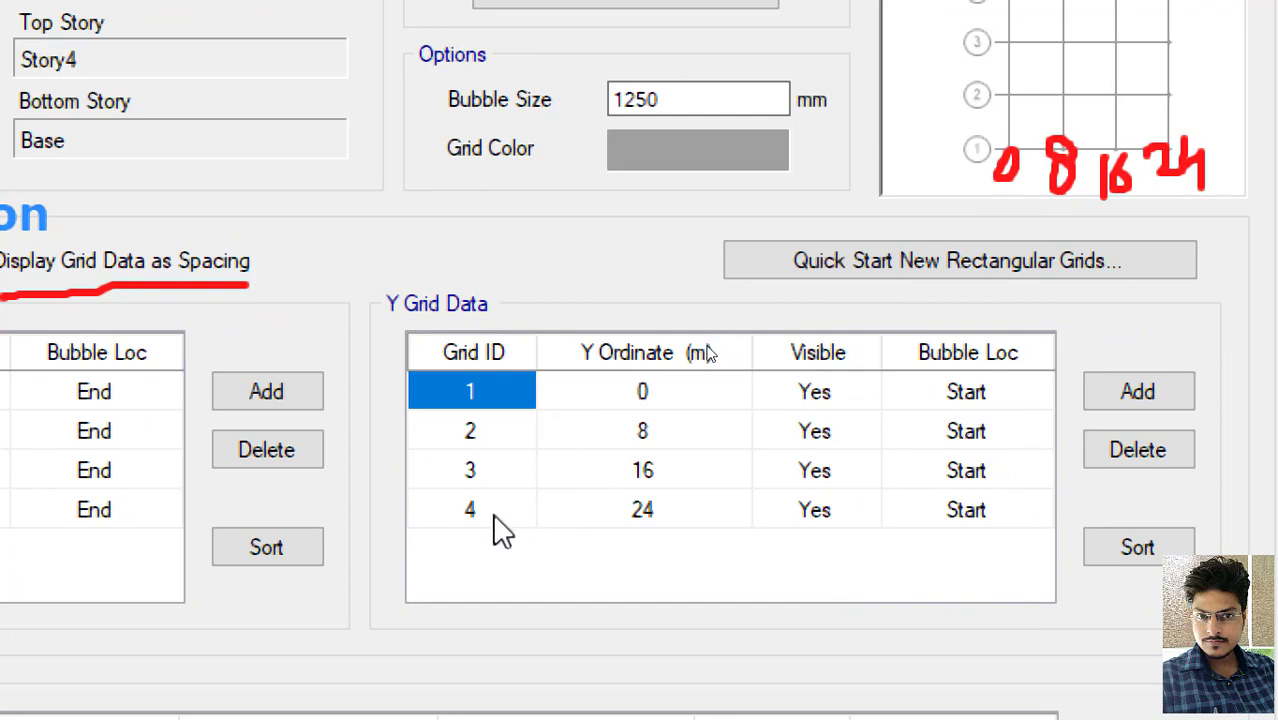
left_click(494, 516)
left_click(1120, 390)
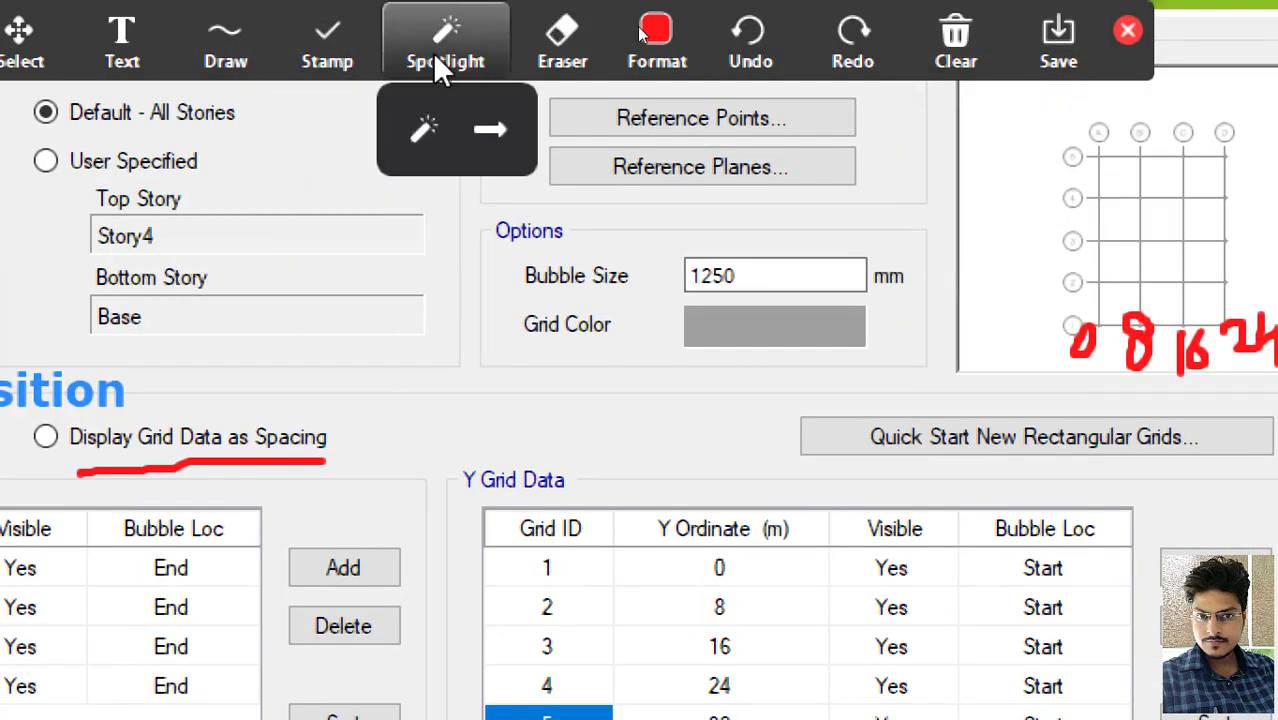
- Erase the handwritten 0, 8, 16 and 24 from the grid preview and return to the normal mouse pointer
left_click(524, 46)
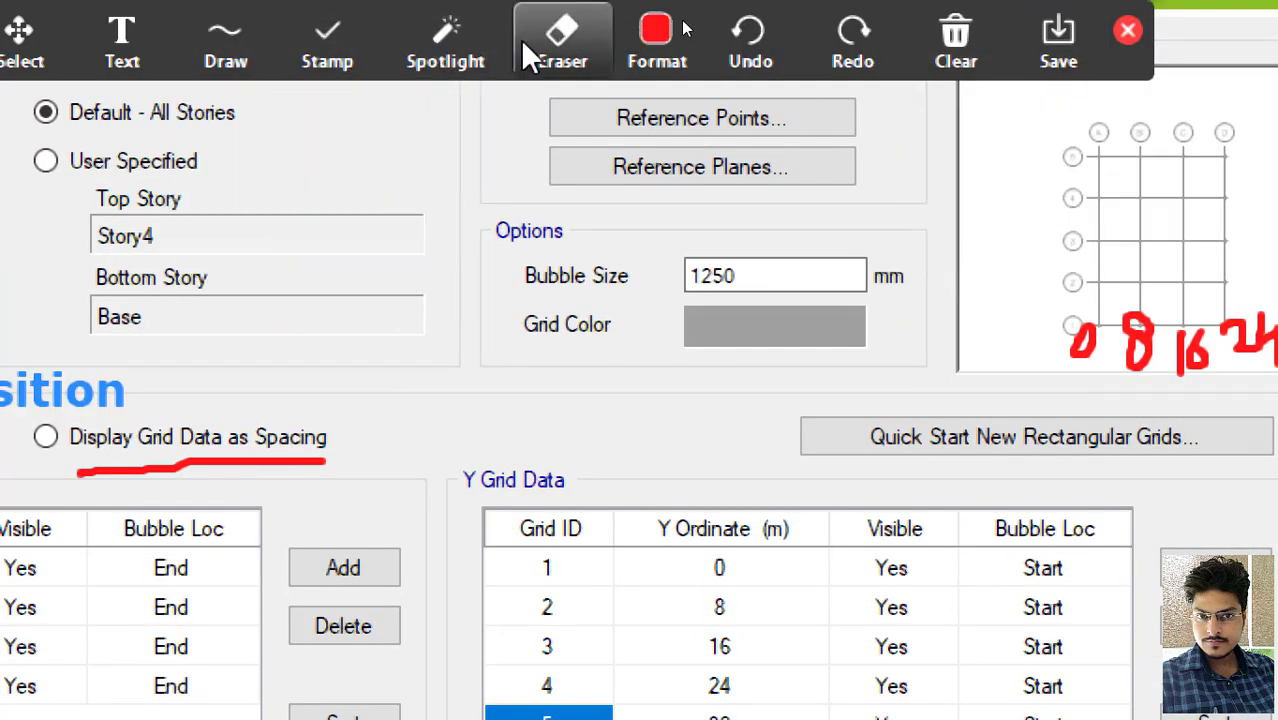
left_click(657, 40)
left_click_drag(1095, 340, 1275, 343)
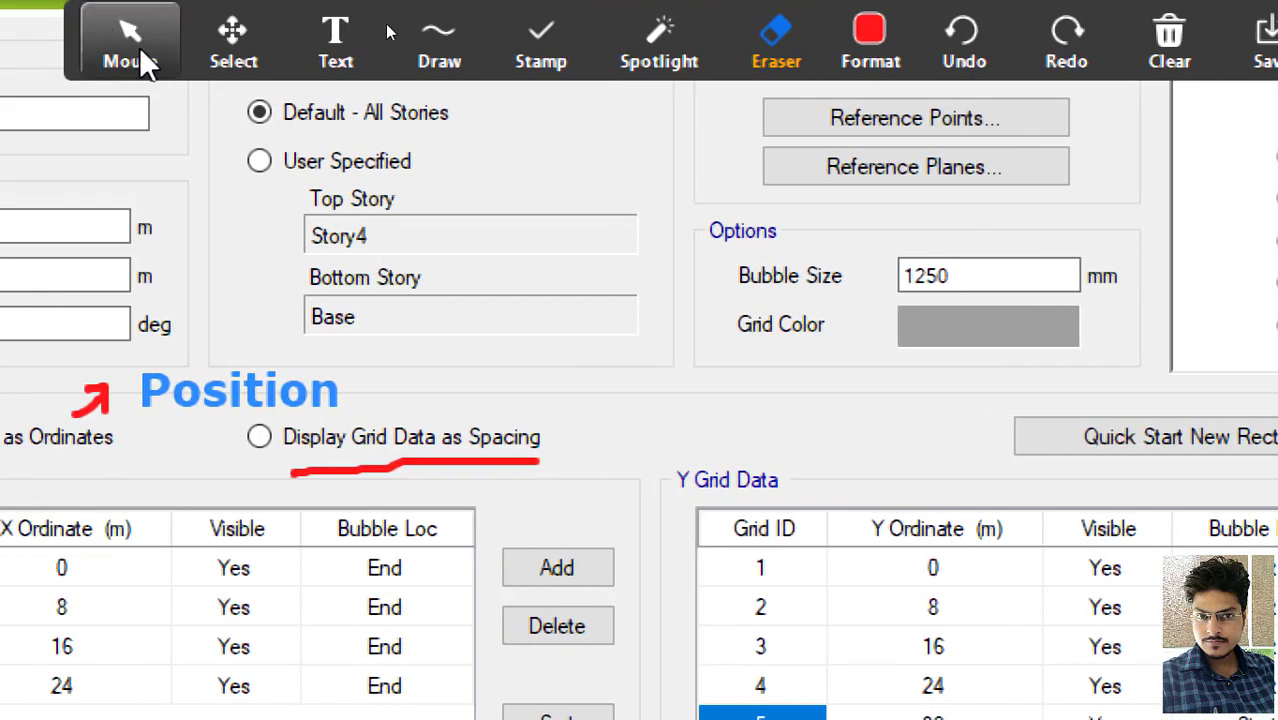
left_click(135, 50)
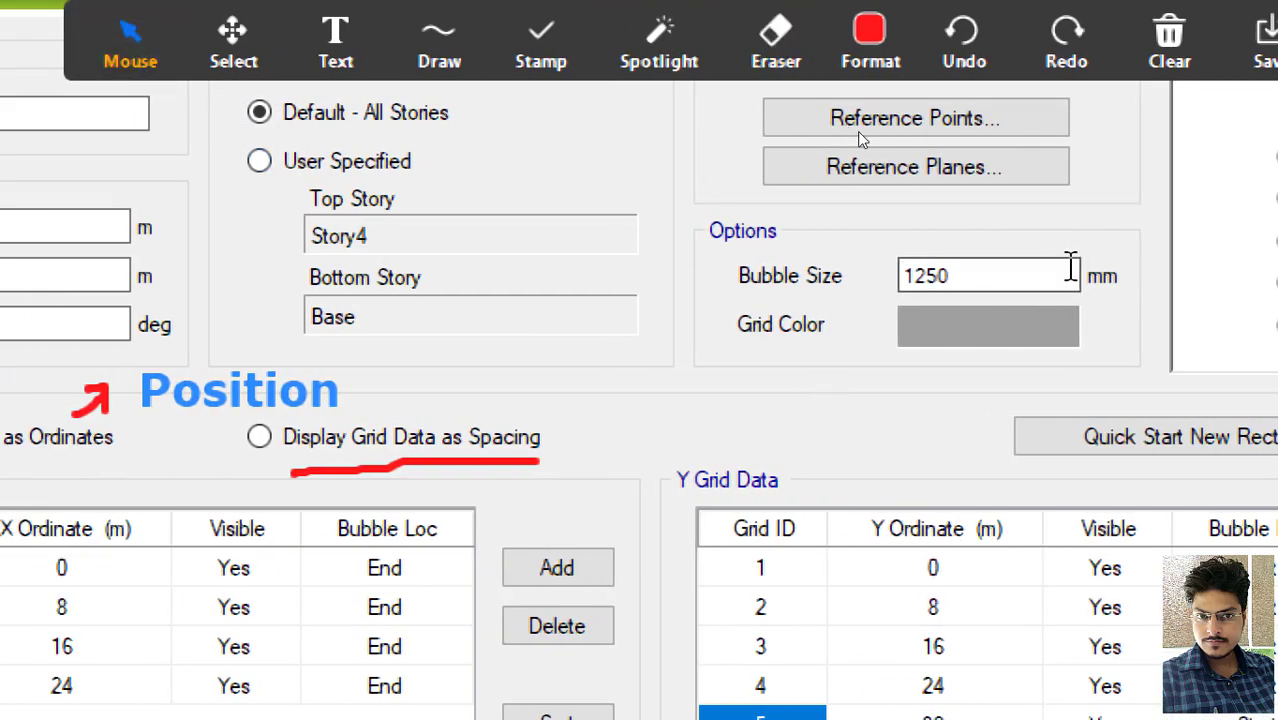
- Mark the bubbles of Y grids 1 to 5 in the grid preview with red dots using freehand drawing
left_click(471, 40)
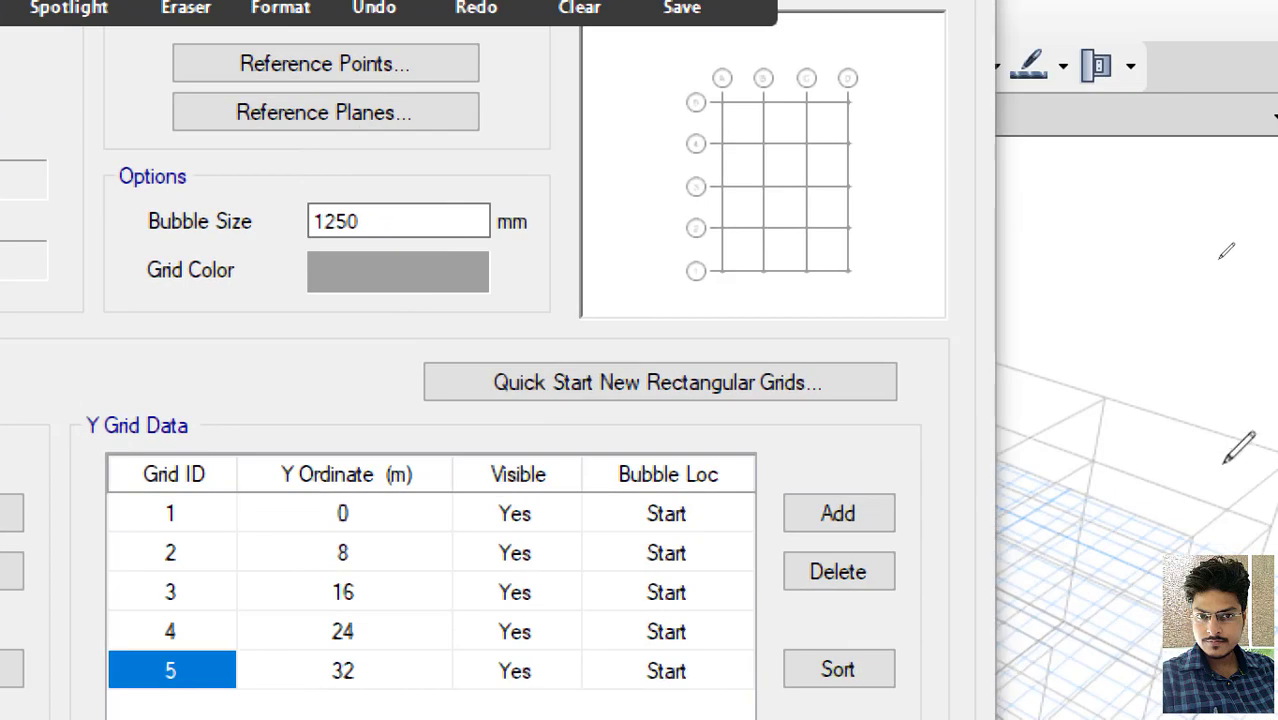
left_click(701, 272)
left_click(695, 233)
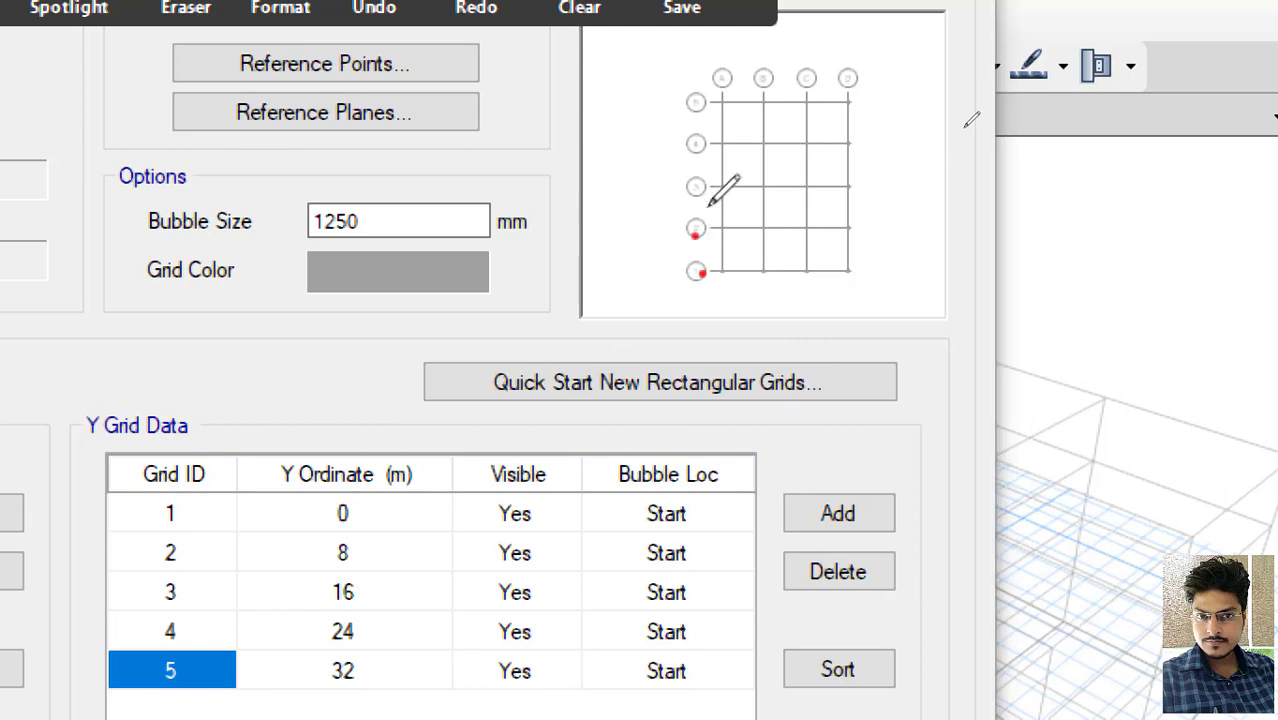
left_click(697, 186)
left_click(697, 145)
left_click(697, 104)
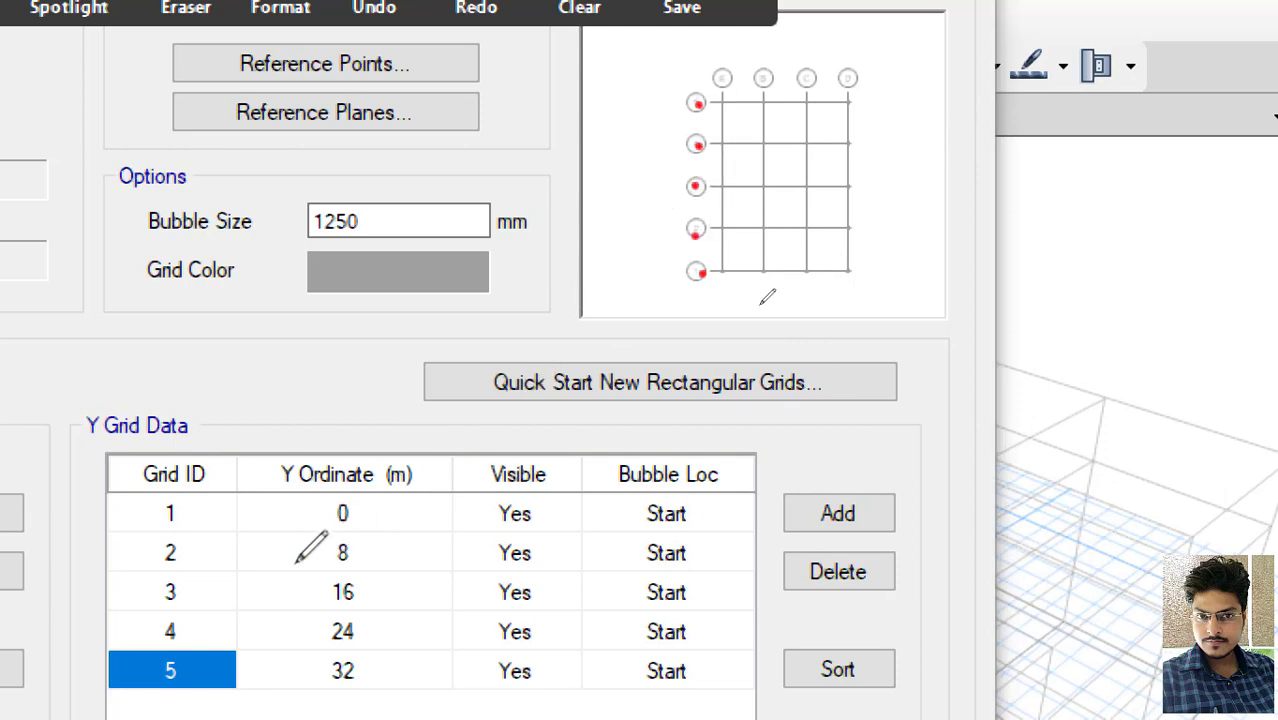
- Tick the Y Grid Data heading and each Y ordinate from 0 to 32 in red, and draw a bracket beside the ordinates
left_click_drag(210, 428, 270, 376)
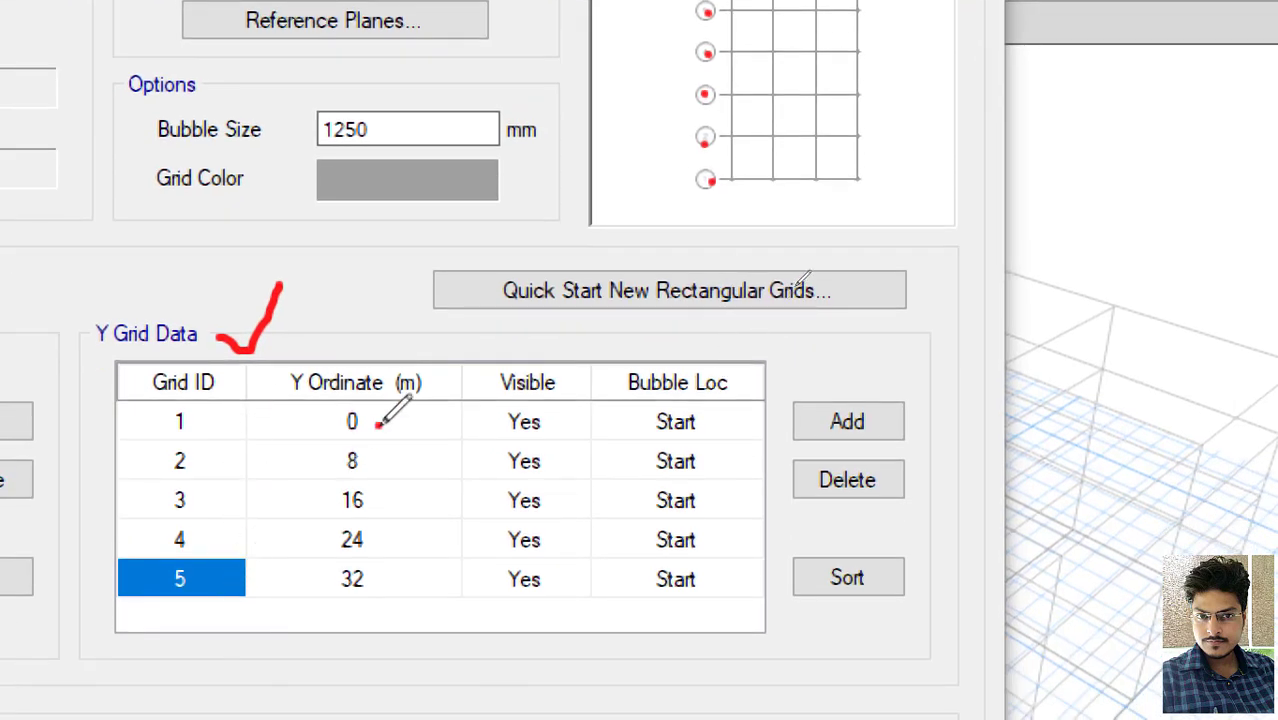
mouse_move(382, 422)
left_mouse_down()
mouse_move(400, 427)
mouse_move(406, 410)
left_mouse_up()
mouse_move(380, 462)
left_mouse_down()
mouse_move(402, 484)
mouse_move(411, 456)
mouse_move(405, 510)
mouse_move(431, 490)
left_mouse_up()
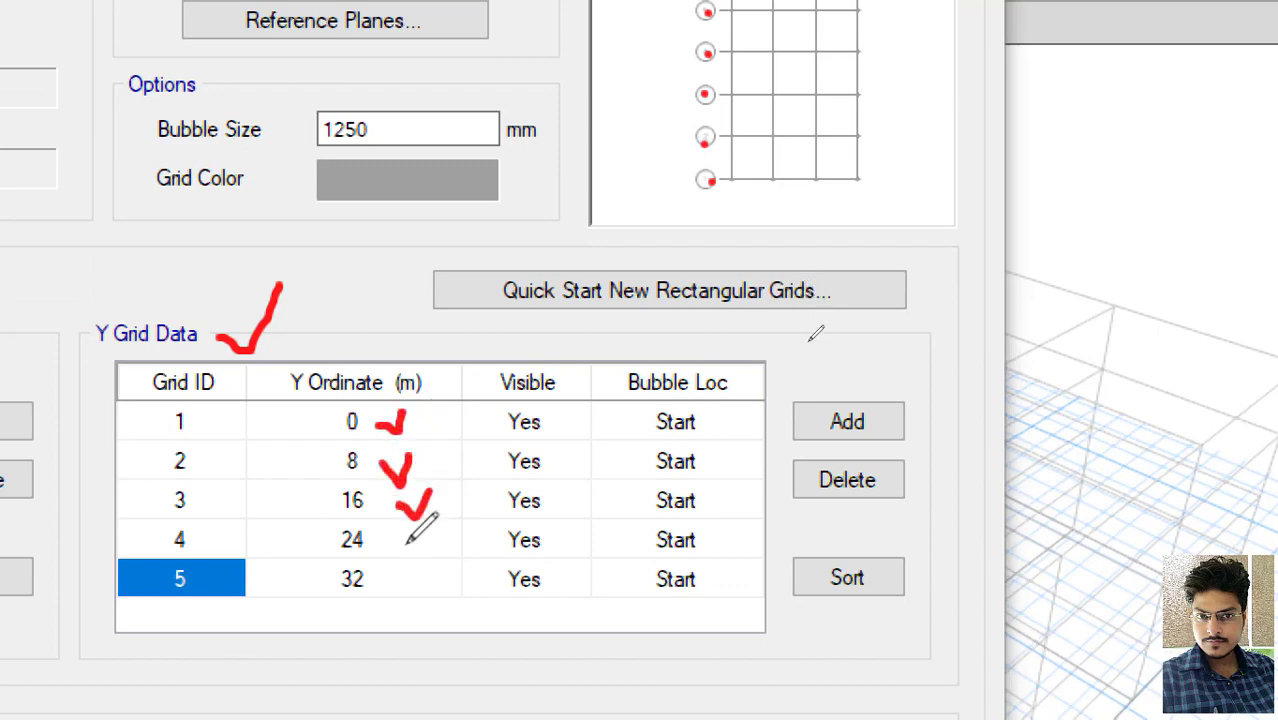
left_click_drag(405, 536, 434, 514)
left_click_drag(386, 580, 405, 586)
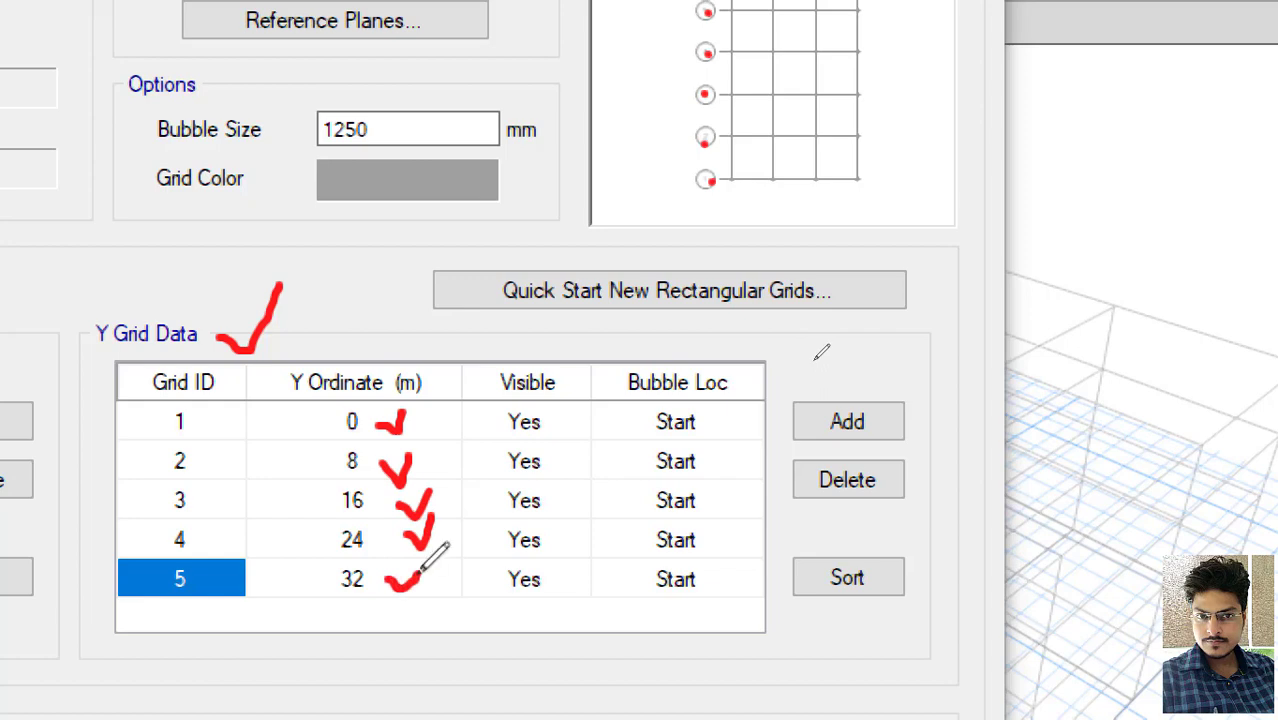
mouse_move(410, 392)
left_mouse_down()
mouse_move(450, 479)
mouse_move(455, 580)
mouse_move(402, 617)
left_mouse_up()
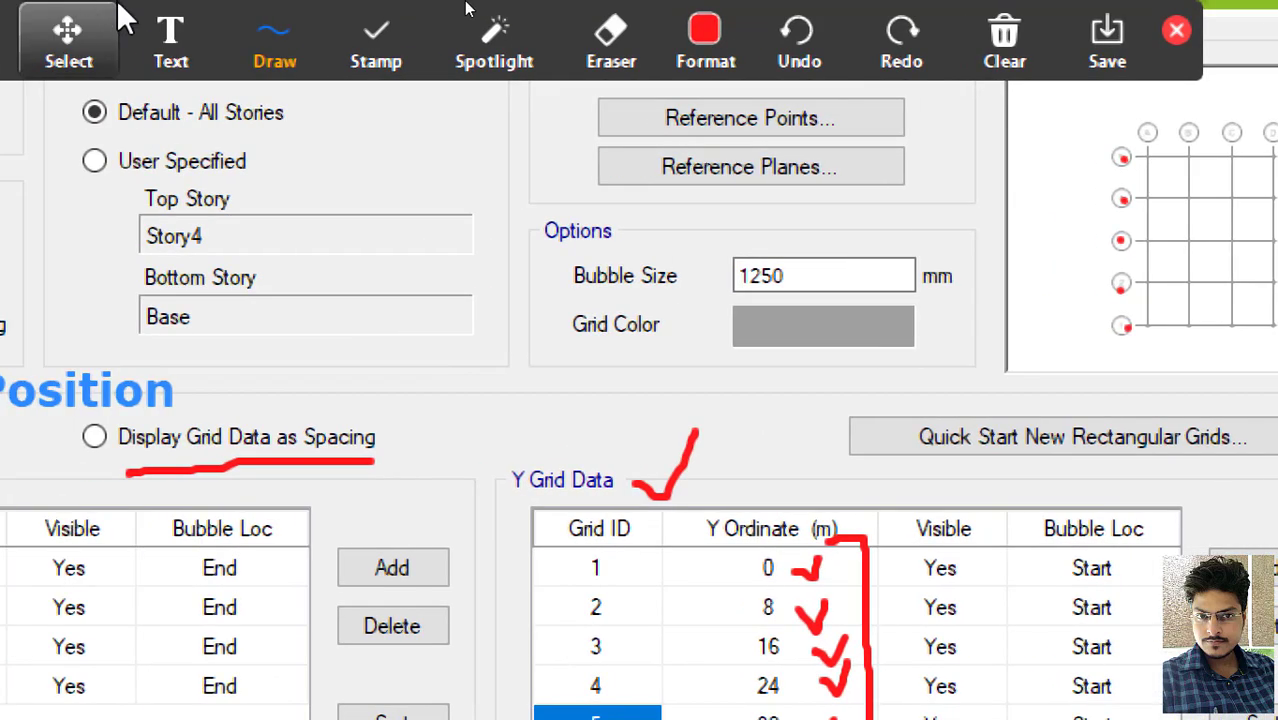
- Erase the red ticks and bracket from the Y grid table and its heading
left_click(611, 35)
left_click_drag(736, 385, 885, 586)
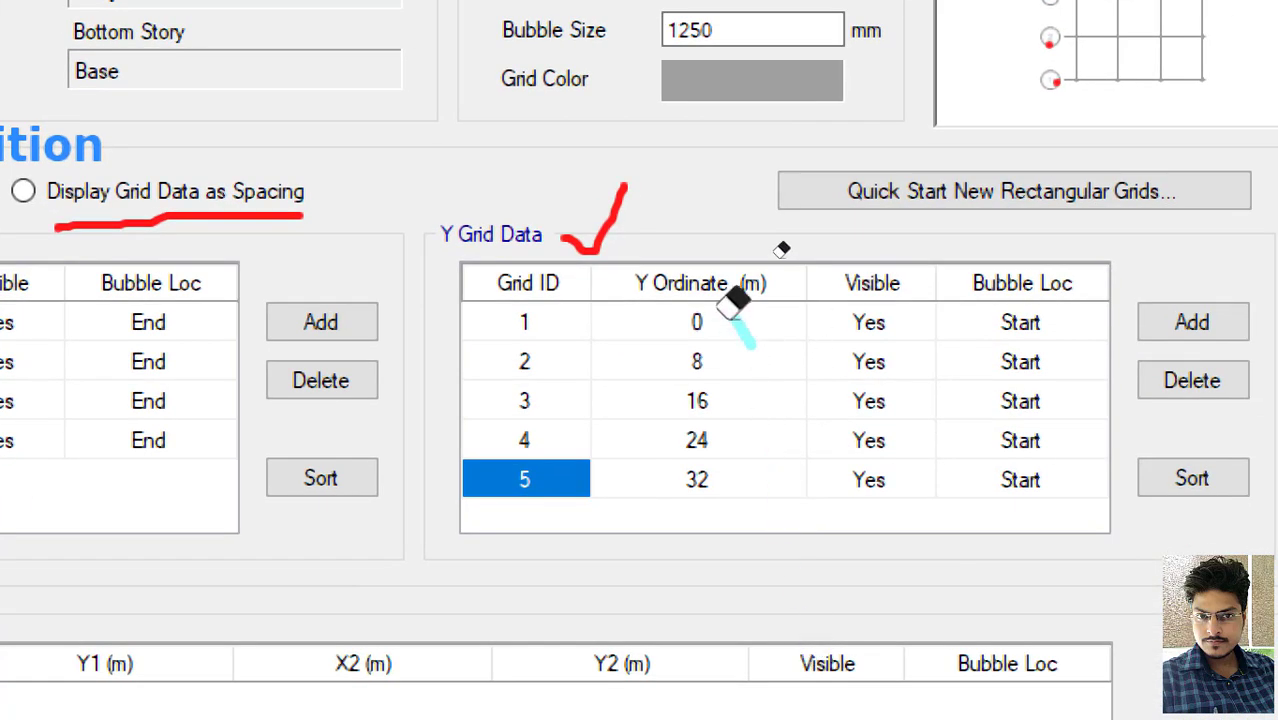
left_click(680, 449)
- Return to the normal mouse pointer and switch the grid data display to spacing
left_click(320, 30)
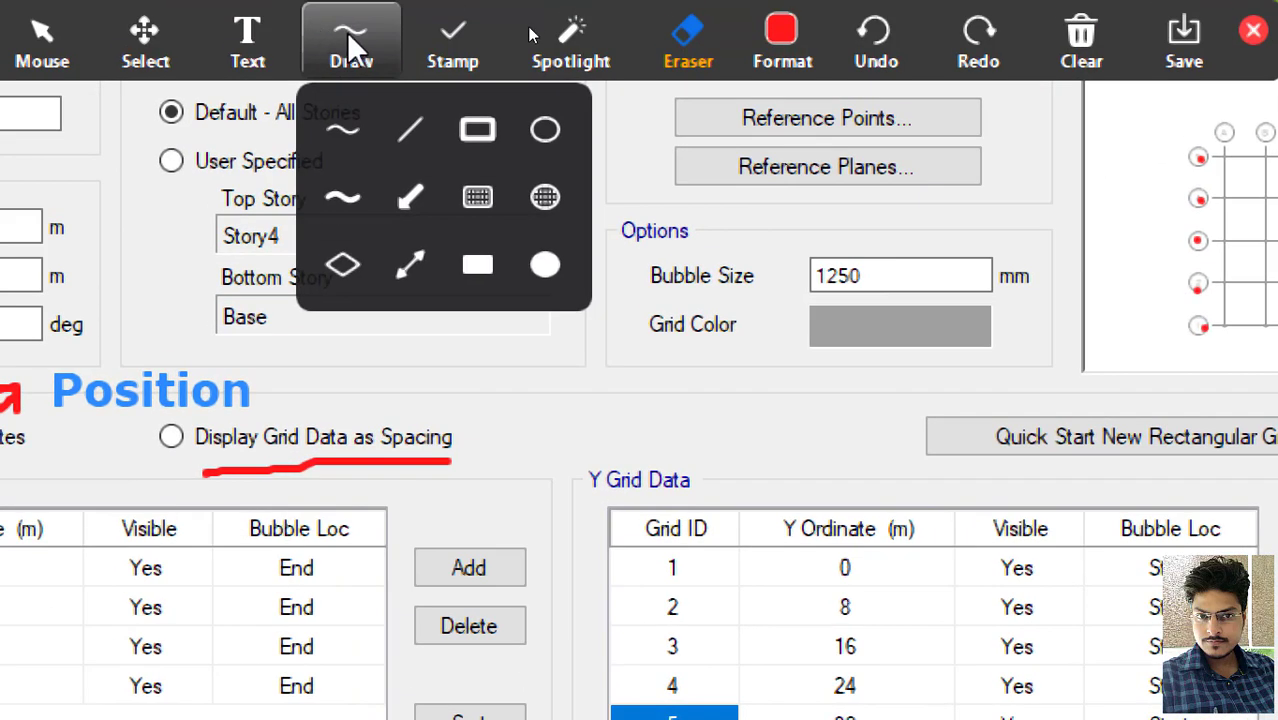
left_click(336, 140)
left_click(68, 38)
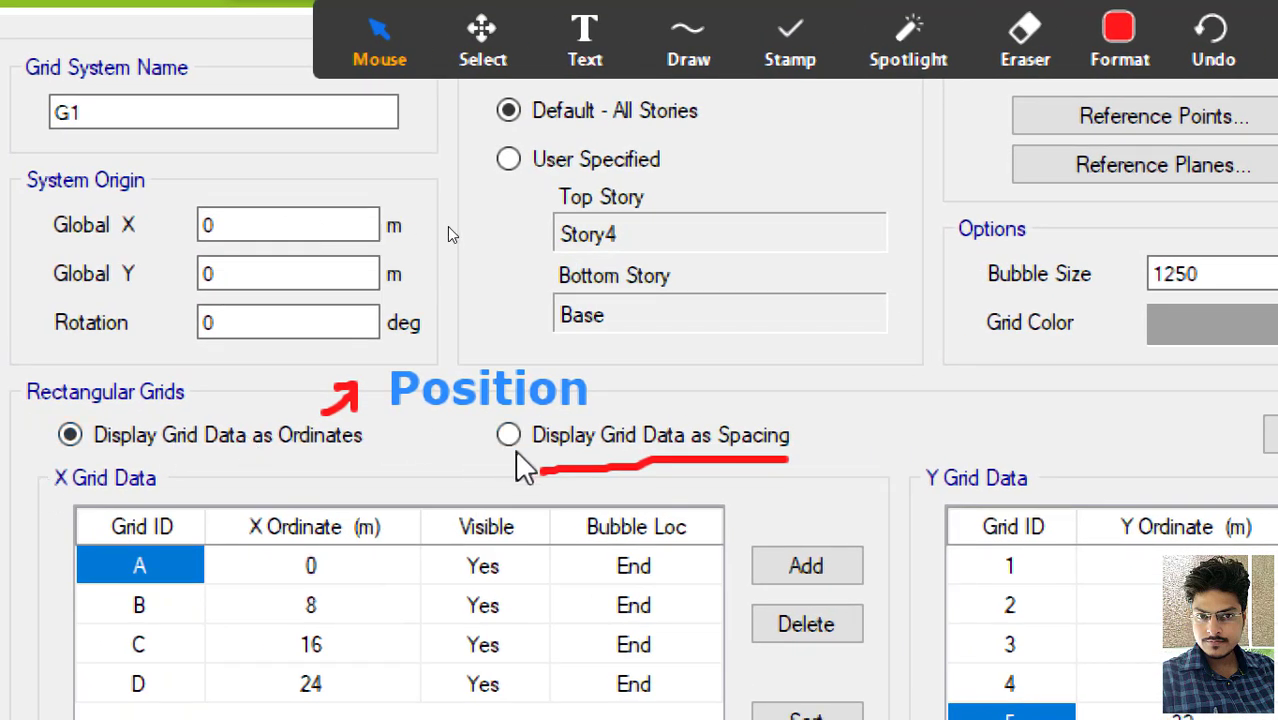
left_click(511, 448)
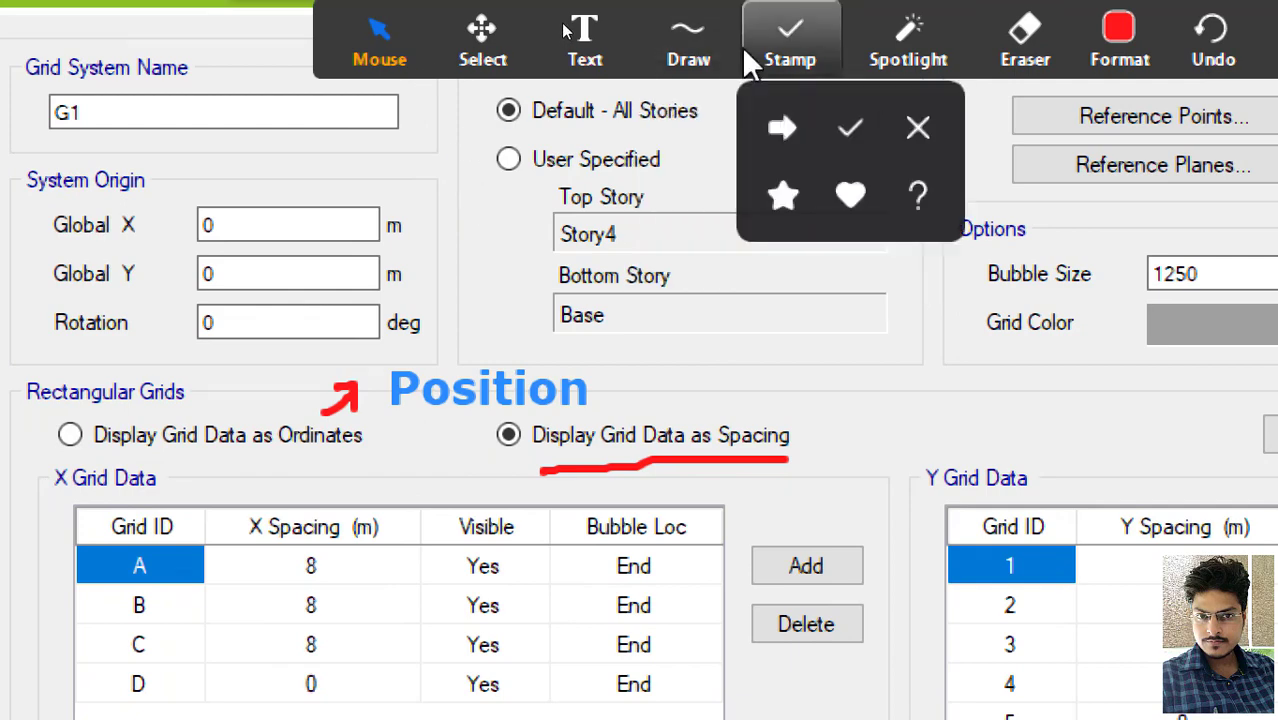
- Bracket Y grids 1 and 2 in red in the table and preview, tick their spacing, and write 8 beside the preview bracket
mouse_move(688, 45)
left_click(680, 126)
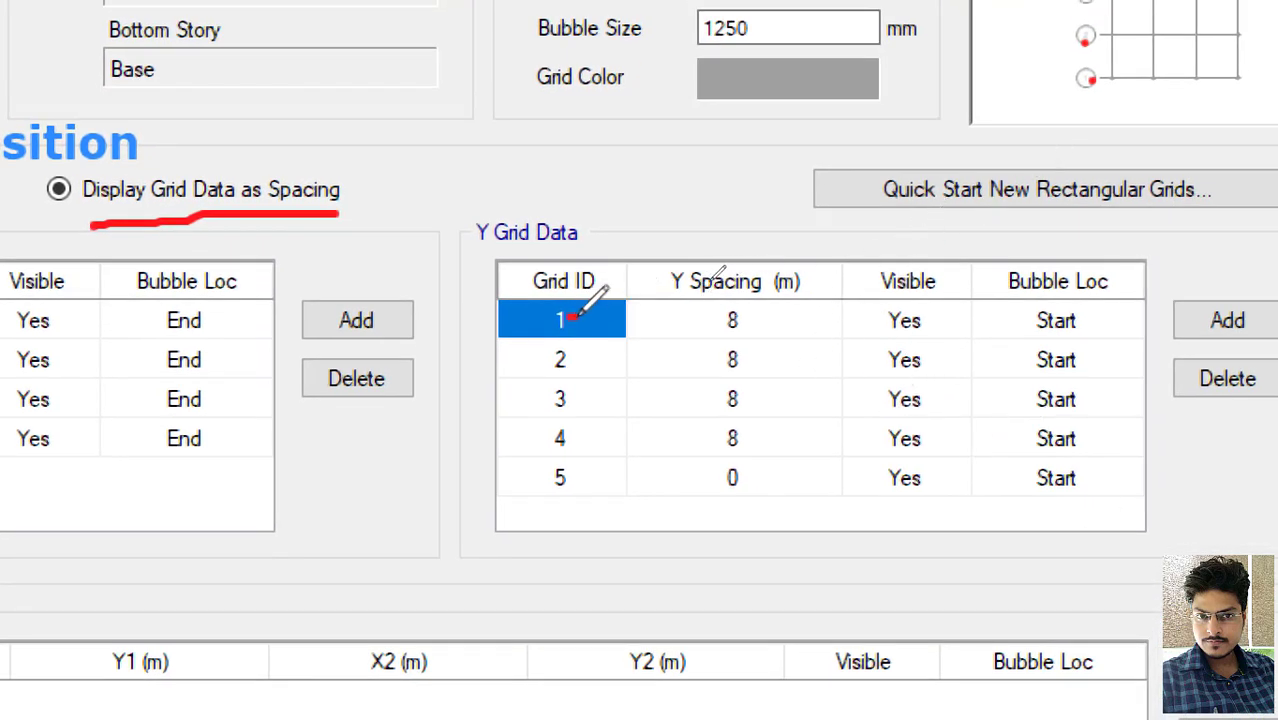
mouse_move(572, 317)
left_mouse_down()
mouse_move(592, 350)
mouse_move(572, 354)
left_mouse_up()
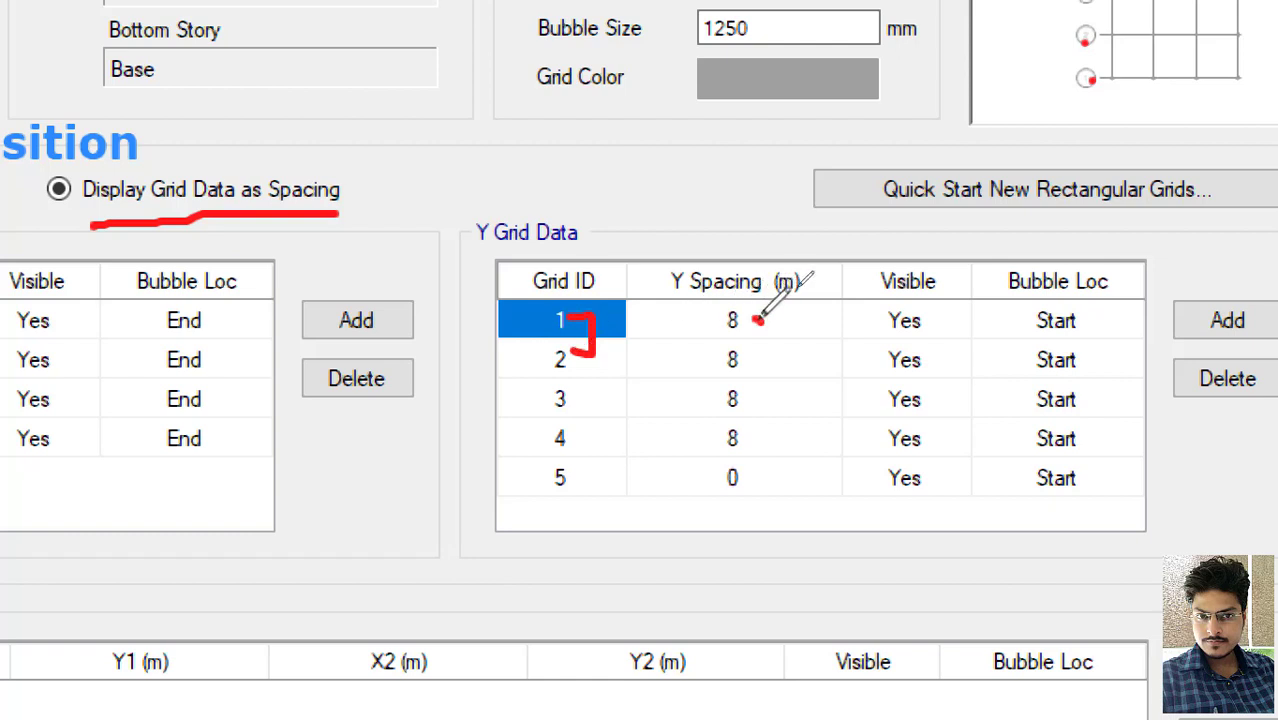
left_click_drag(758, 319, 789, 307)
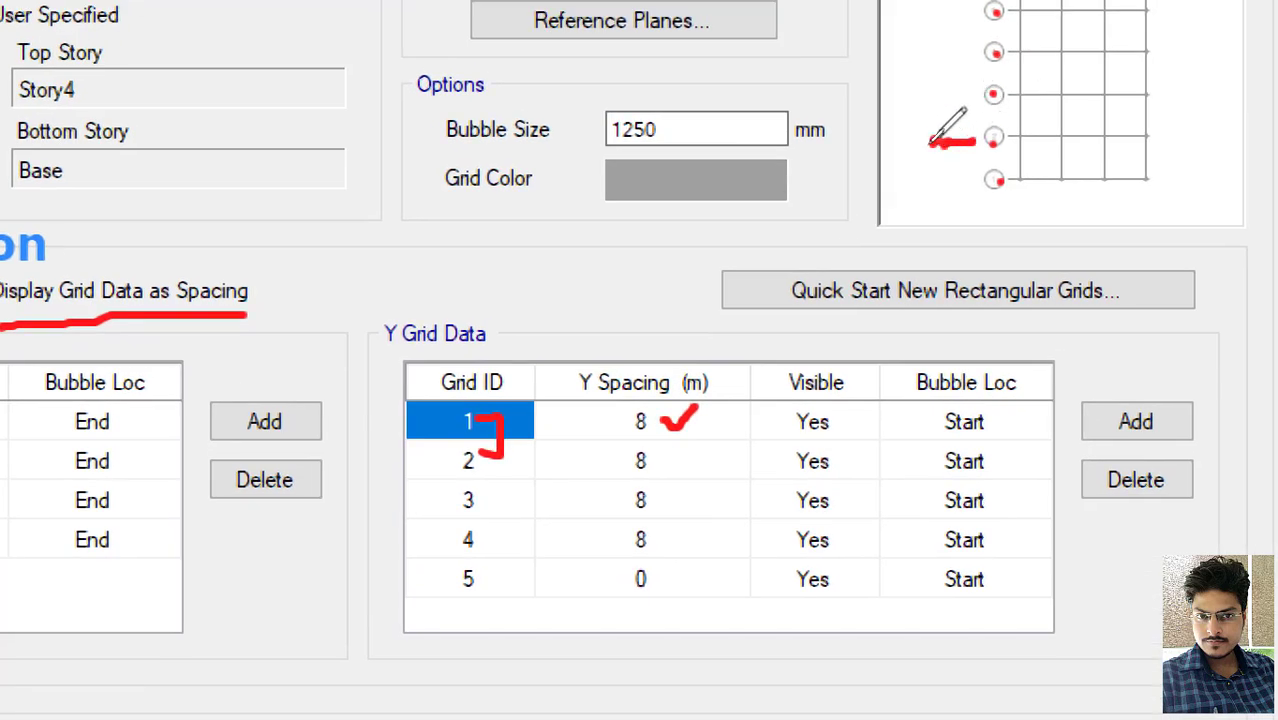
mouse_move(936, 155)
left_mouse_down()
mouse_move(946, 188)
mouse_move(967, 190)
mouse_move(898, 195)
mouse_move(918, 170)
left_mouse_up()
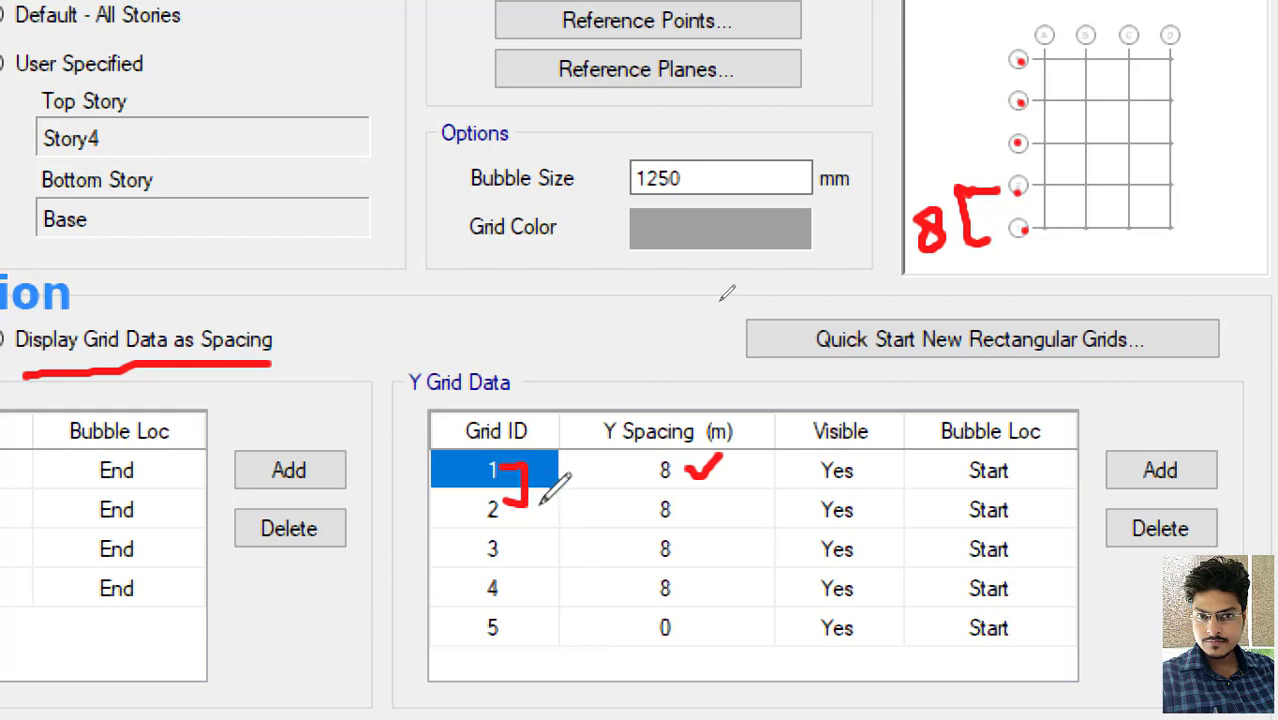
- Bracket Y grids 2 and 3 in the table and preview, tick their spacing, and write 8 beside the preview bracket
mouse_move(541, 499)
left_mouse_down()
mouse_move(566, 499)
mouse_move(563, 525)
mouse_move(527, 541)
left_mouse_up()
mouse_move(591, 510)
left_mouse_down()
mouse_move(687, 517)
mouse_move(718, 484)
left_mouse_up()
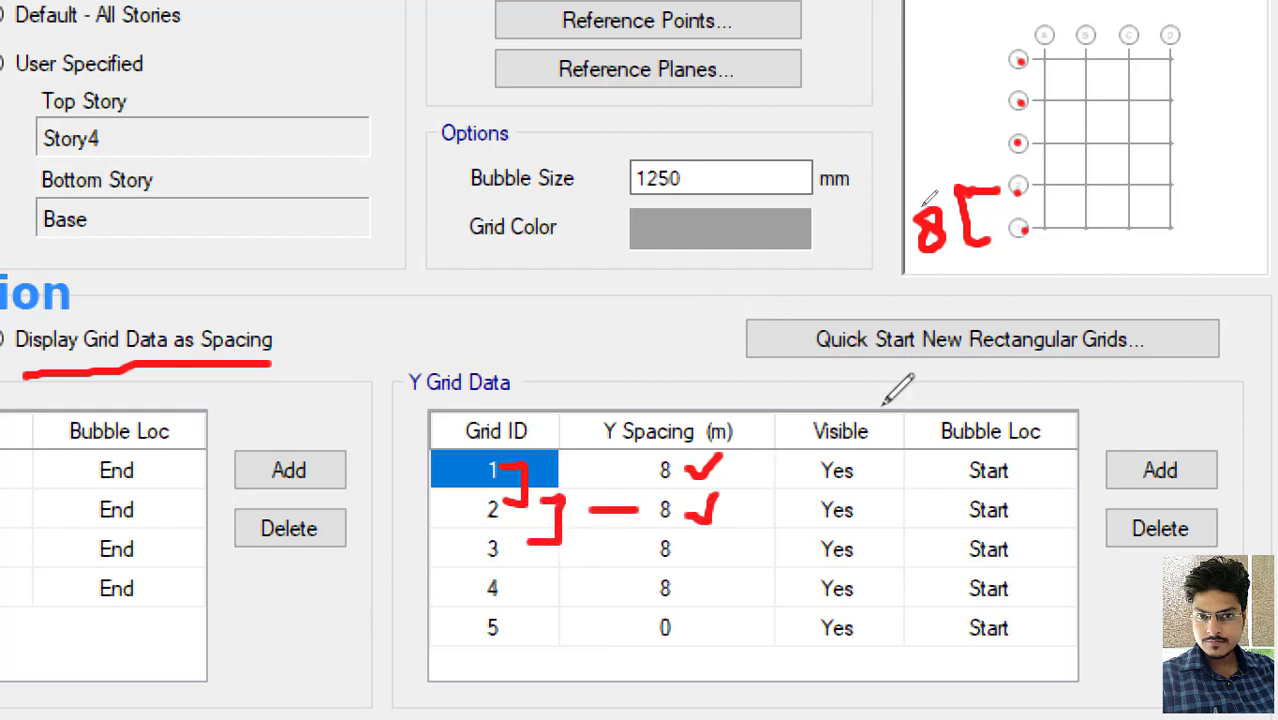
mouse_move(1012, 144)
left_mouse_down()
mouse_move(958, 148)
mouse_move(957, 190)
mouse_move(912, 165)
mouse_move(930, 195)
mouse_move(908, 185)
mouse_move(933, 180)
left_mouse_up()
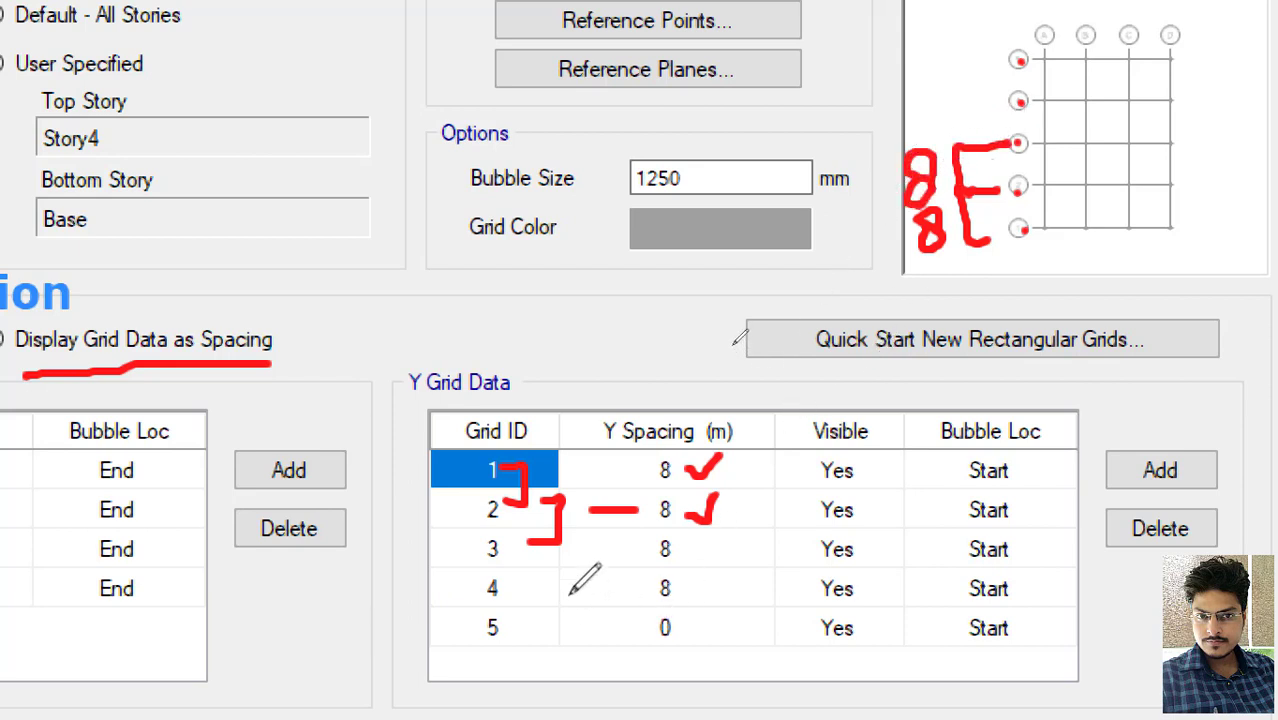
- Bracket Y grids 3 and 4 in the table and preview, tick their spacing, and write 8 beside the preview bracket
mouse_move(571, 542)
left_mouse_down()
mouse_move(601, 545)
mouse_move(565, 588)
left_mouse_up()
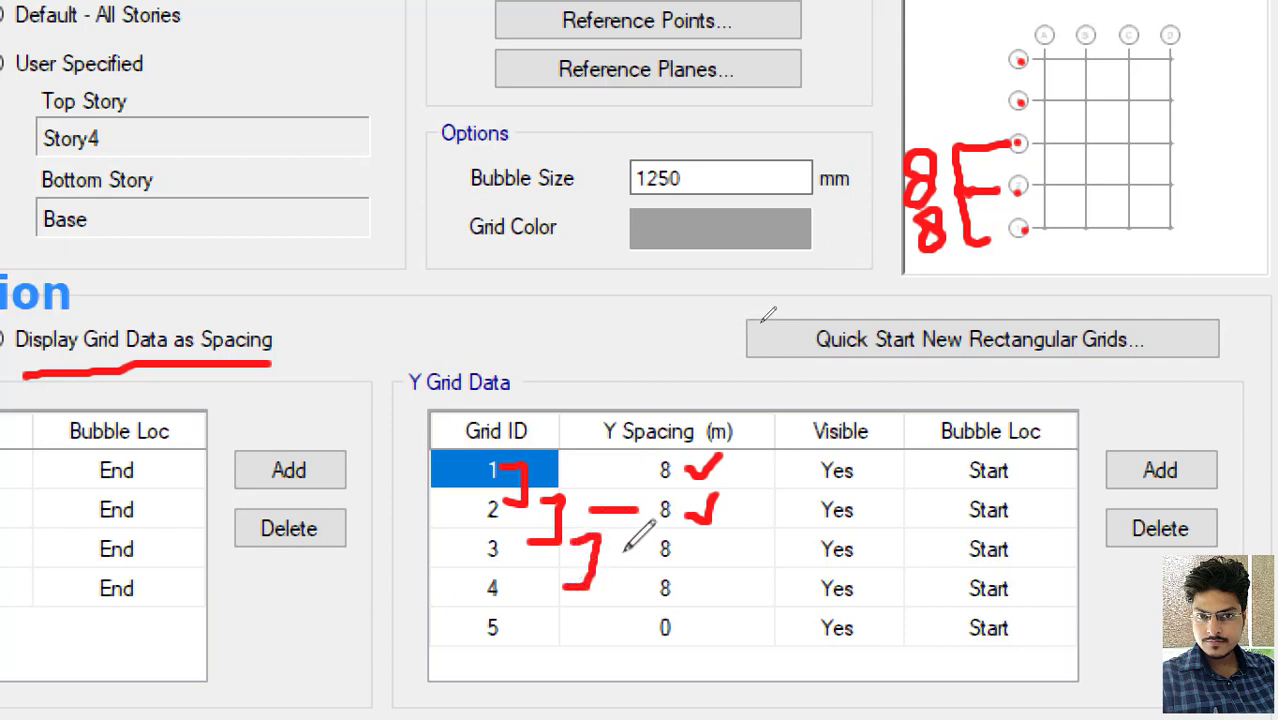
mouse_move(610, 549)
left_mouse_down()
mouse_move(703, 556)
mouse_move(721, 540)
left_mouse_up()
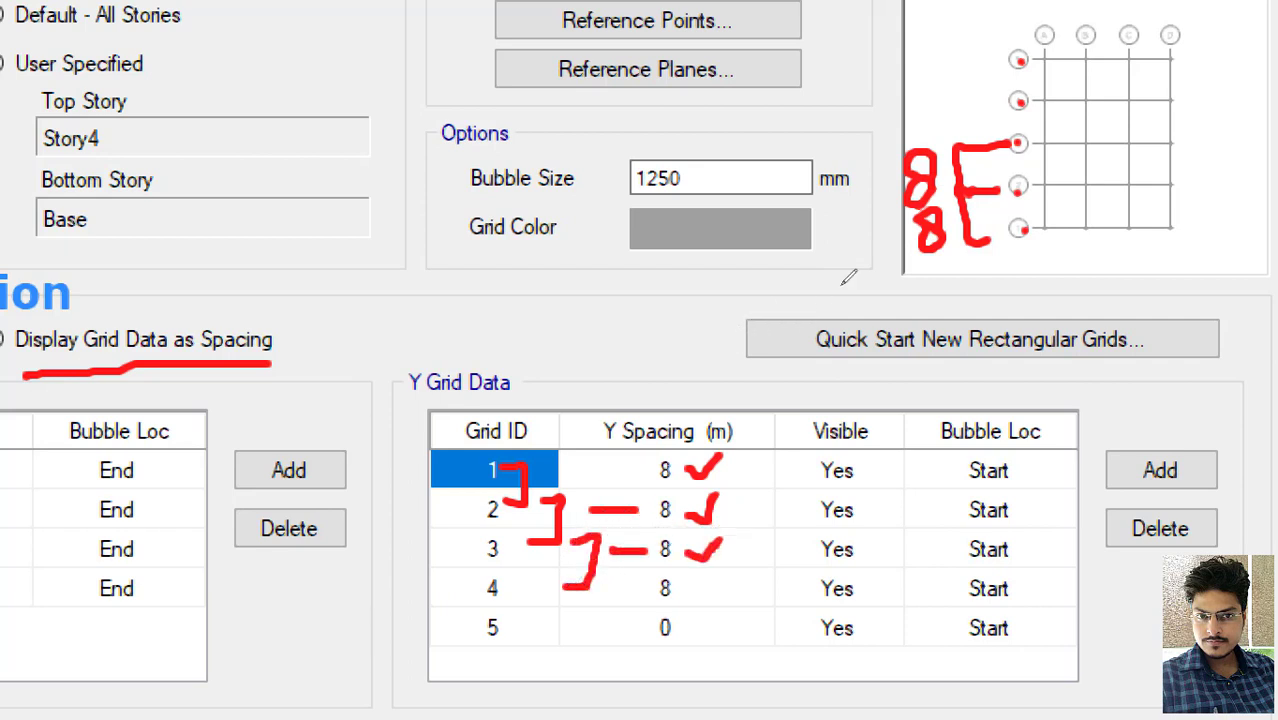
mouse_move(998, 96)
left_mouse_down()
mouse_move(950, 140)
mouse_move(910, 138)
mouse_move(905, 105)
left_mouse_up()
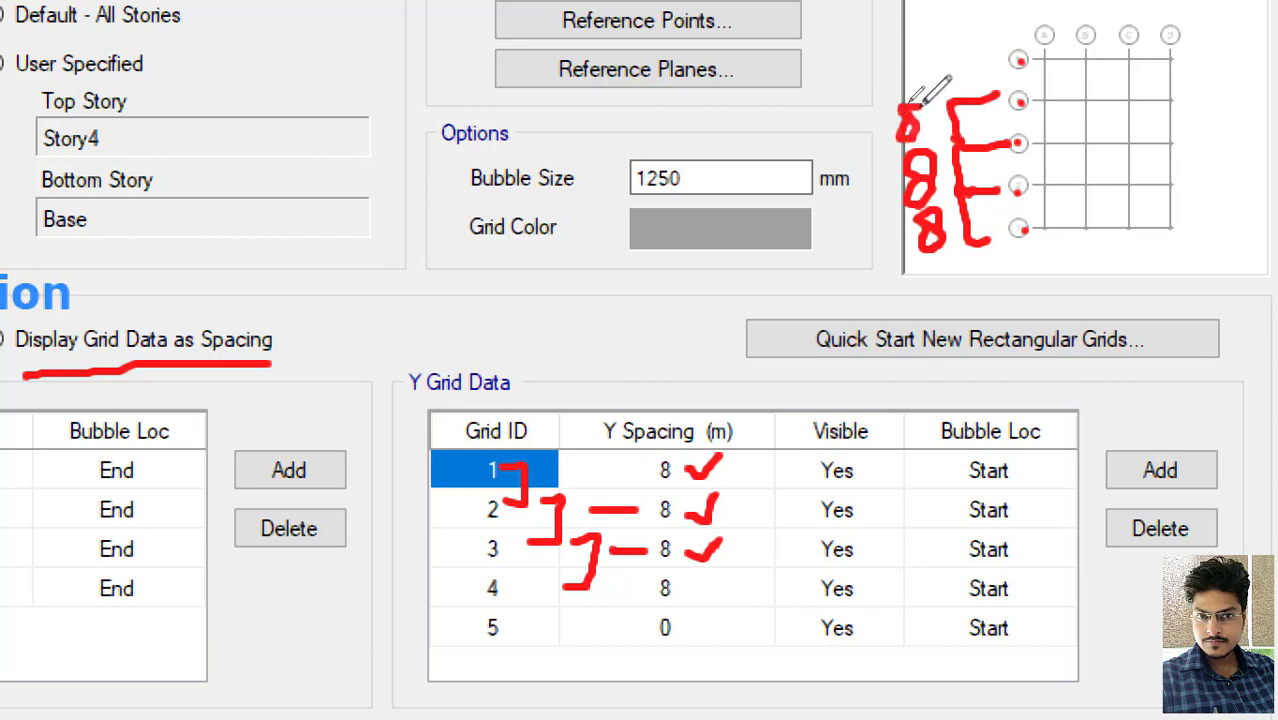